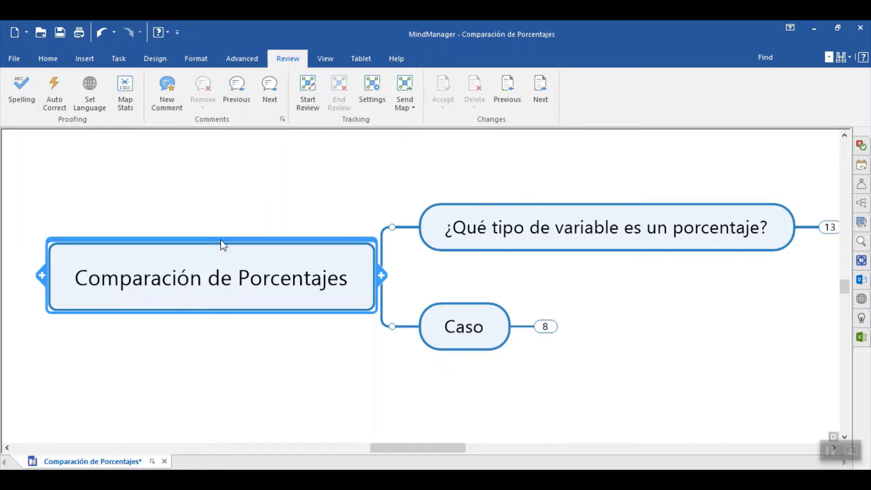
Expand the topic "¿Qué tipo de variable es un porcentaje?" and show only its "Parece una variable continua" branch.
{"action": "key", "text": "Right"}
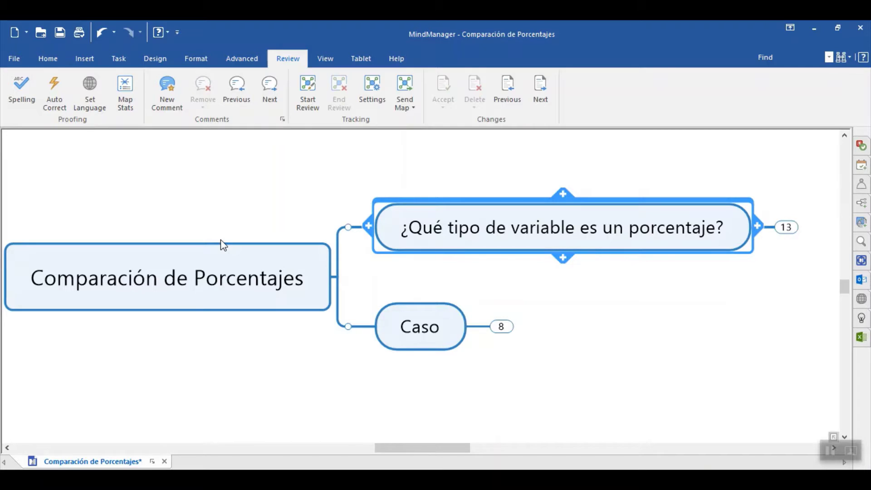
{"action": "key", "text": "Right"}
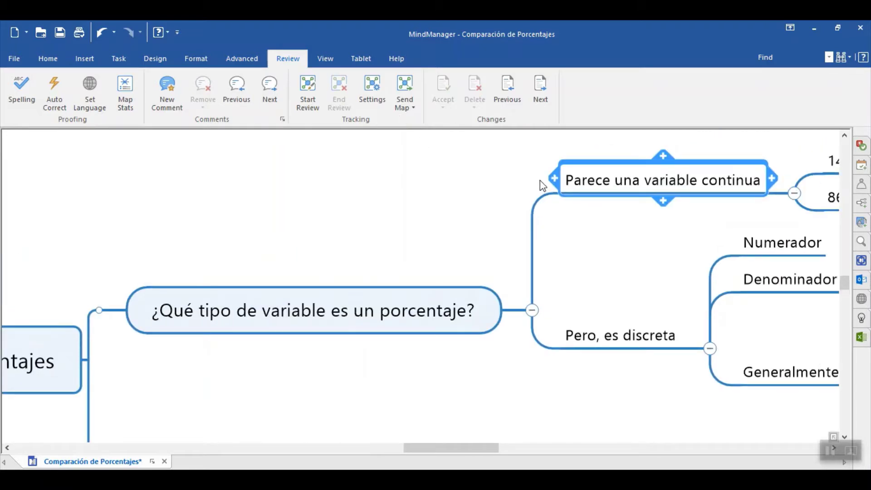
{"action": "key", "text": "F4"}
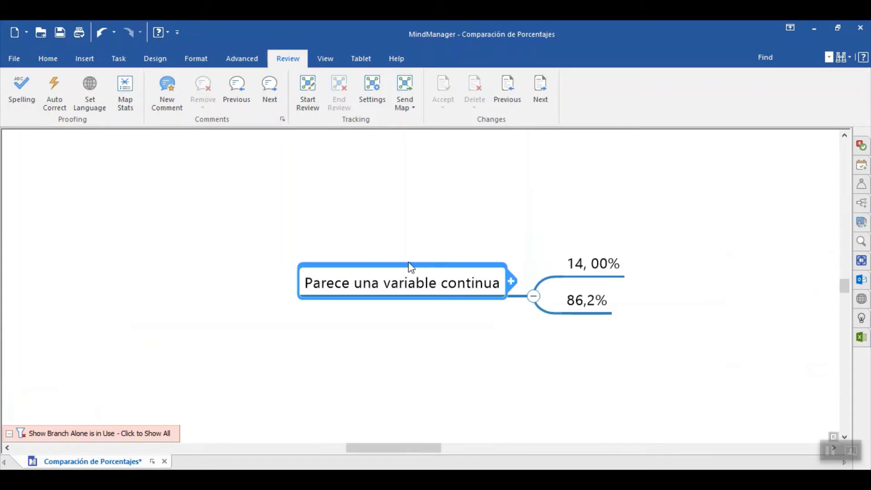
Add the subtopic "14/100" to the "14, 00%" topic.
{"action": "left_click", "coordinate": [469, 260]}
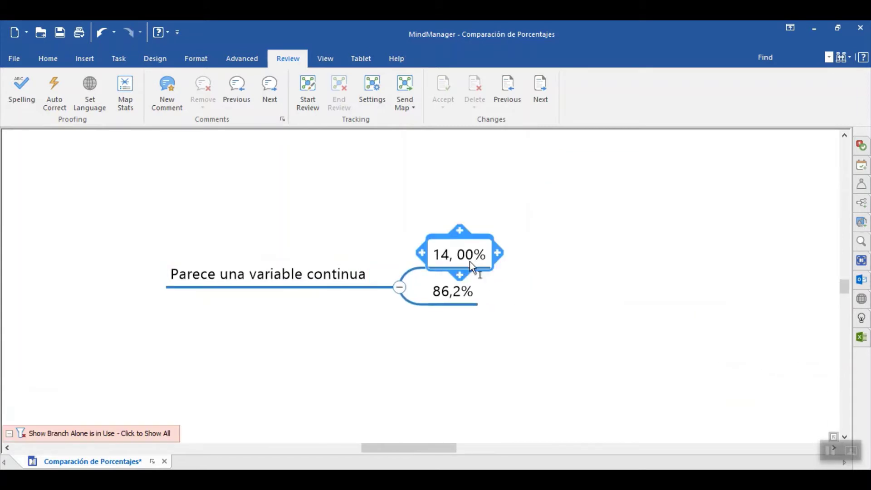
{"action": "key", "text": "Insert"}
{"action": "type", "text": "14"}
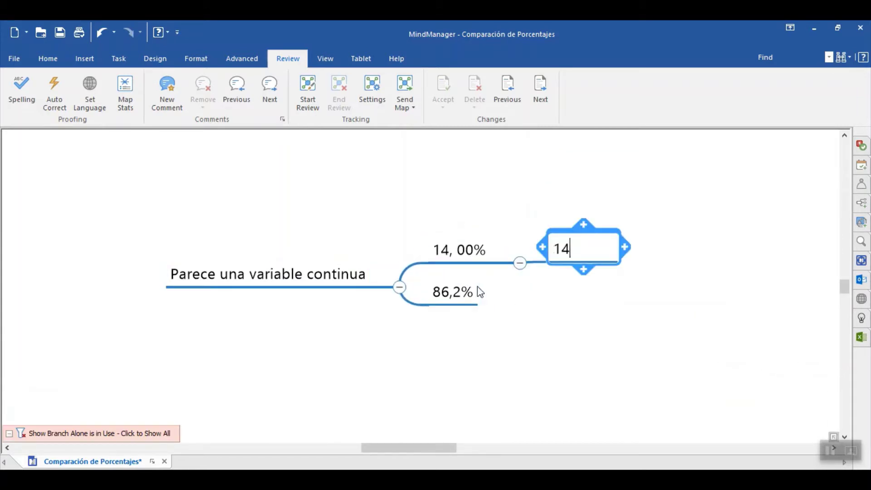
{"action": "type", "text": "/100"}
{"action": "key", "text": "Return"}
Stop isolating the "Parece una variable continua" branch and bring back the whole map.
{"action": "left_click", "coordinate": [477, 286]}
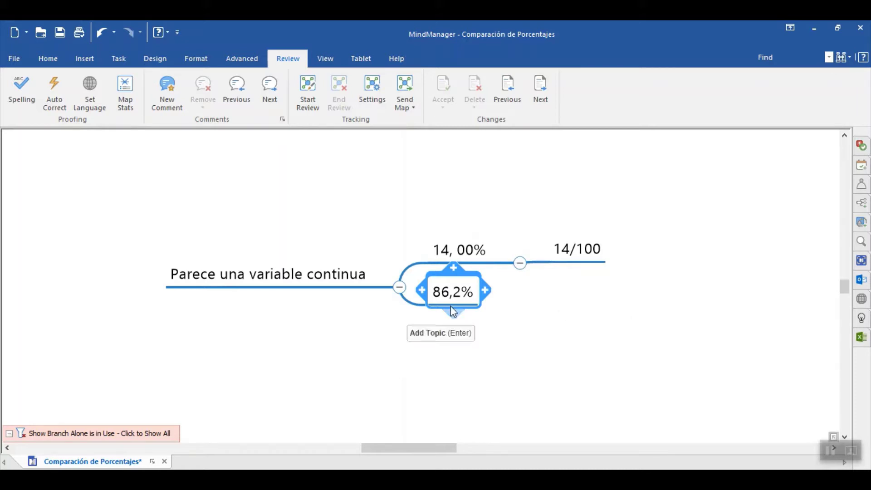
{"action": "left_click", "coordinate": [354, 277]}
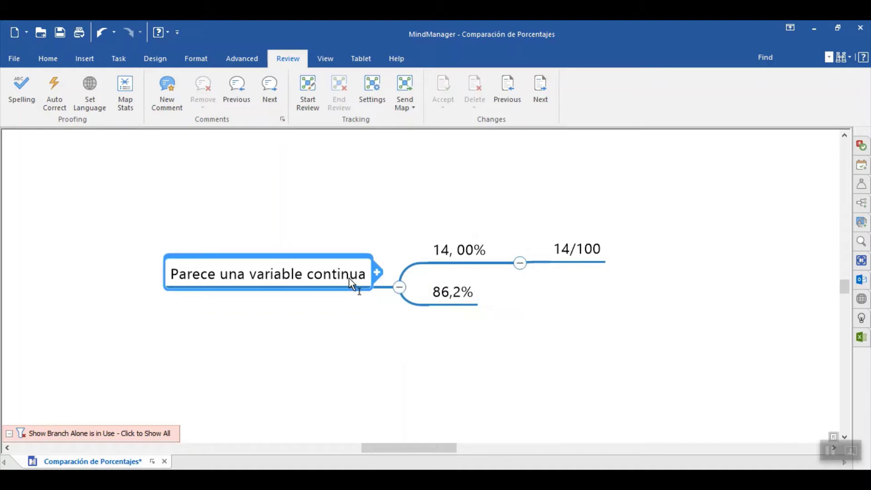
{"action": "key", "text": "F4"}
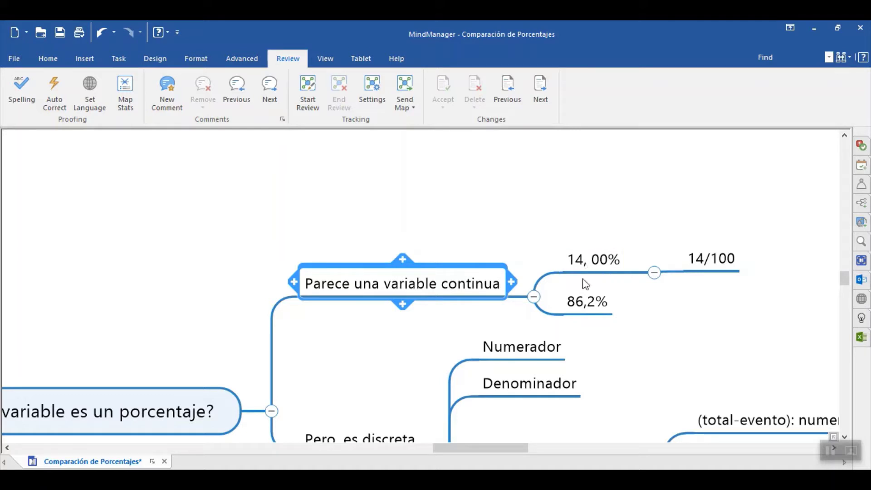
Show only the "Pero, es discreta" branch and collapse its "Generalmente binario" topic.
{"action": "scroll", "coordinate": [578, 295], "scroll_direction": "down", "scroll_amount": 2}
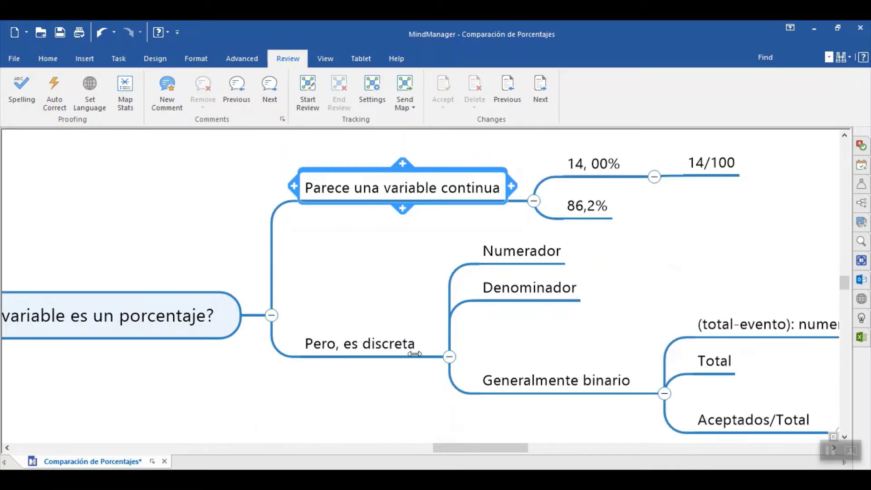
{"action": "left_click", "coordinate": [407, 356]}
{"action": "key", "text": "F4"}
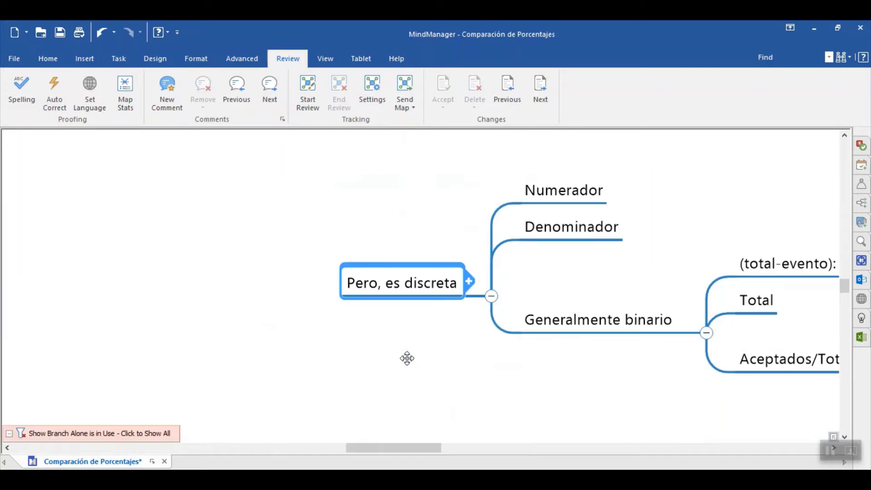
{"action": "left_click_drag", "start_coordinate": [410, 268], "coordinate": [176, 251]}
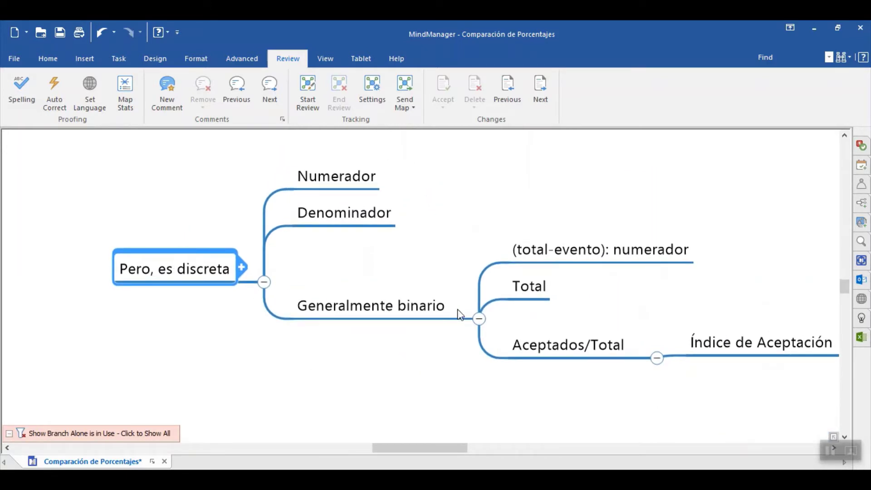
{"action": "left_click", "coordinate": [479, 318]}
{"action": "left_click", "coordinate": [197, 331]}
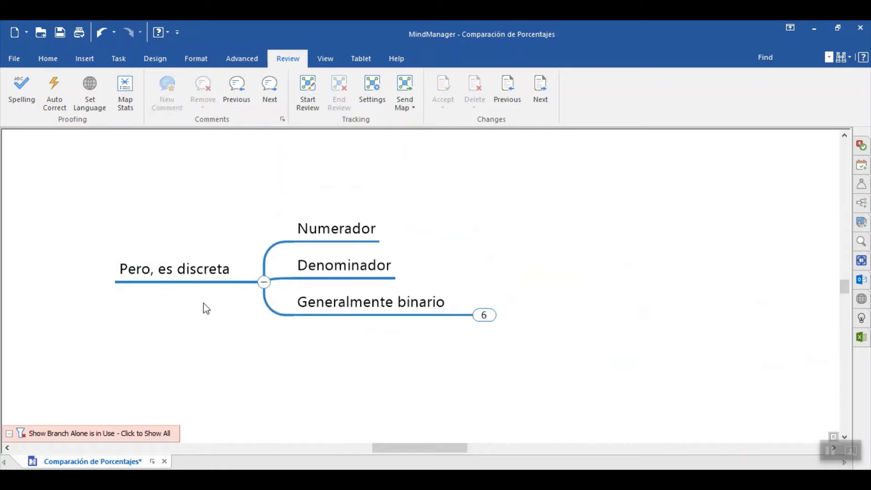
Add a callout with the text "proporciones" to the "Pero, es discreta" topic.
{"action": "left_click", "coordinate": [179, 280]}
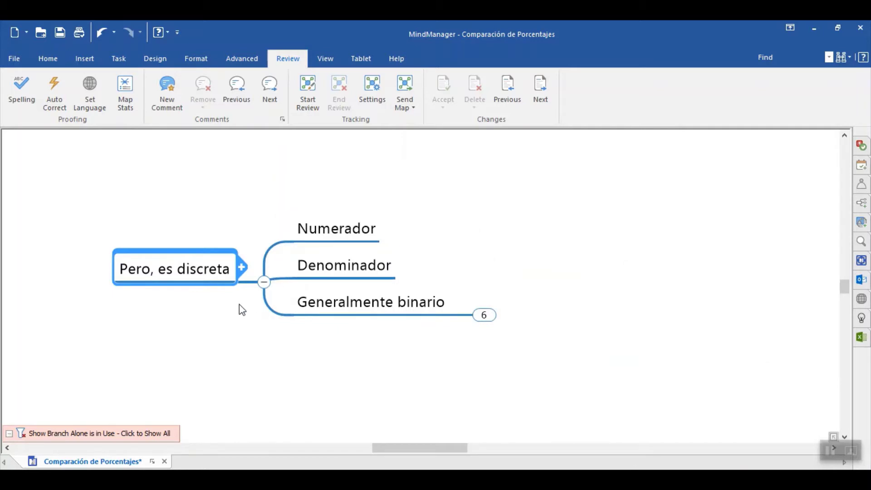
{"action": "left_click", "coordinate": [81, 59]}
{"action": "left_click", "coordinate": [58, 99]}
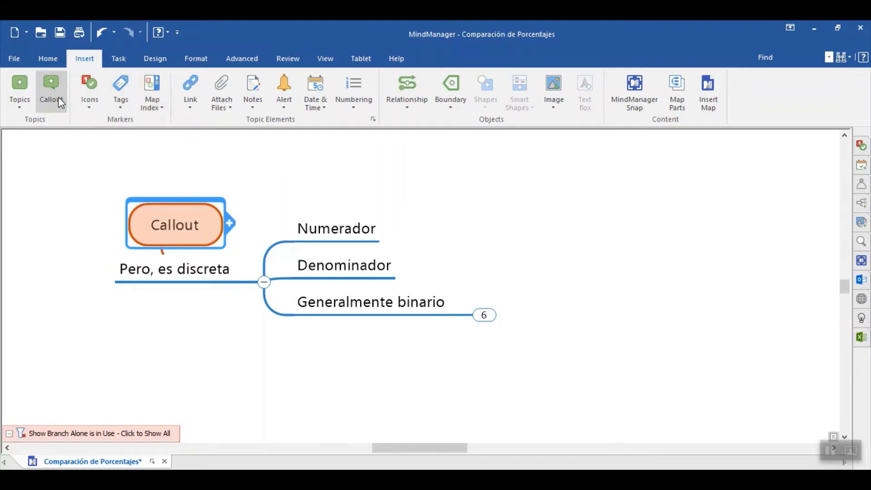
{"action": "type", "text": "proporciones"}
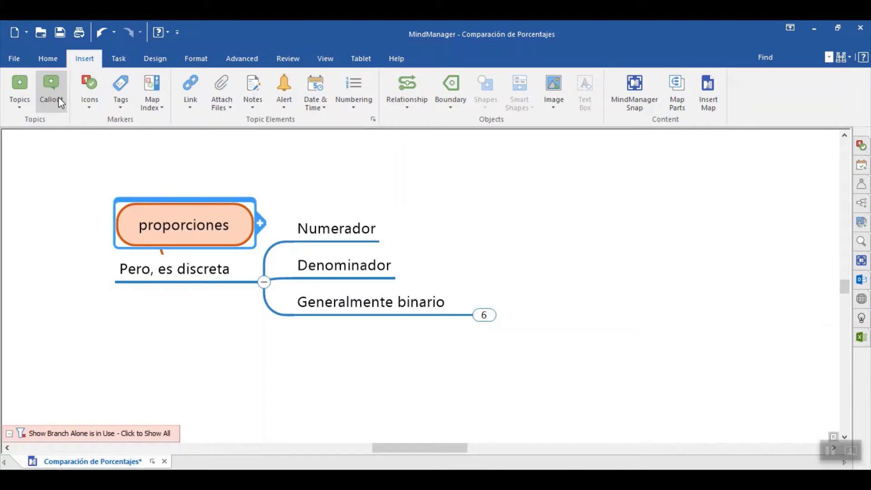
{"action": "key", "text": "Return"}
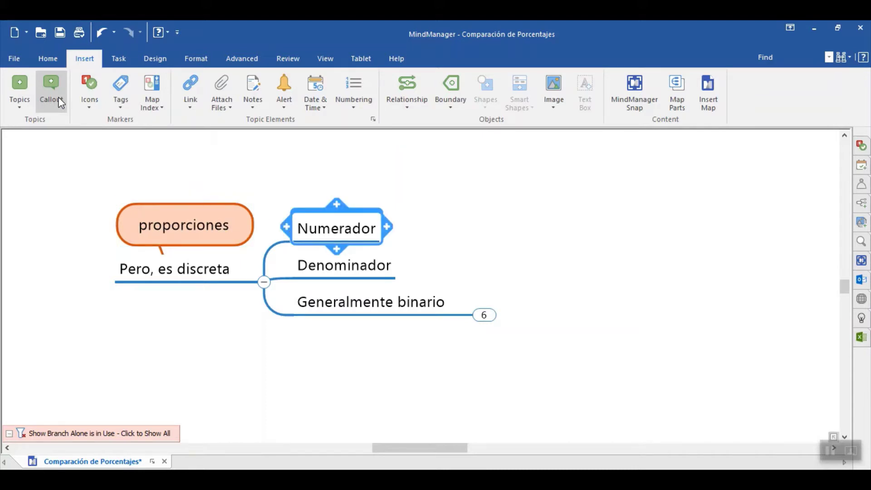
Draw a relationship arrow from the "Numerador" topic to the "Denominador" topic.
{"action": "key", "text": "Down"}
{"action": "key", "text": "Up"}
{"action": "left_click", "coordinate": [407, 91]}
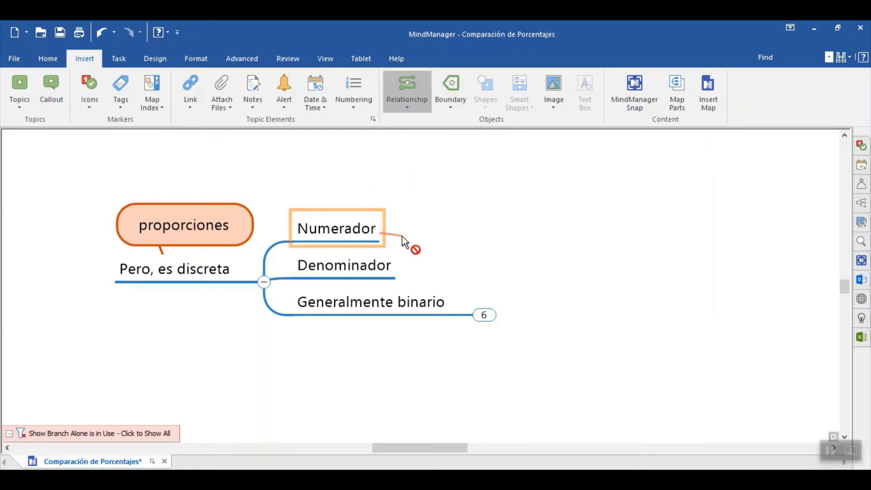
{"action": "left_click", "coordinate": [388, 267]}
{"action": "left_click", "coordinate": [577, 252]}
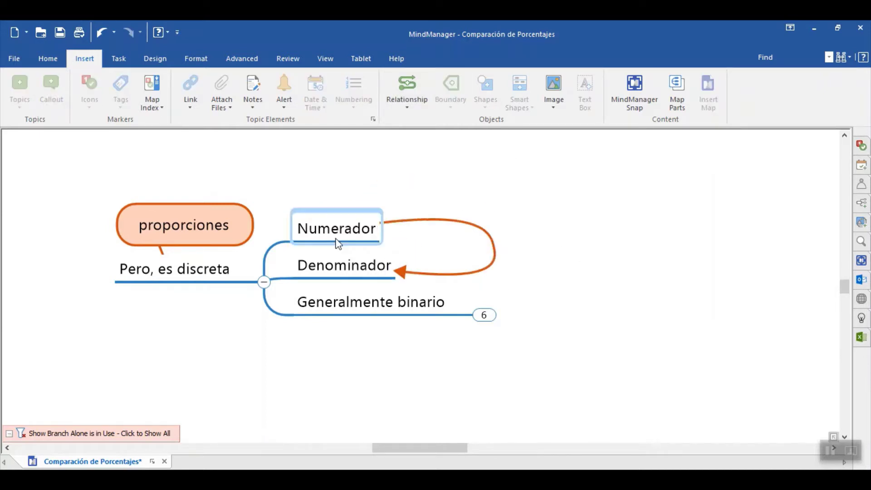
{"action": "left_click", "coordinate": [313, 265]}
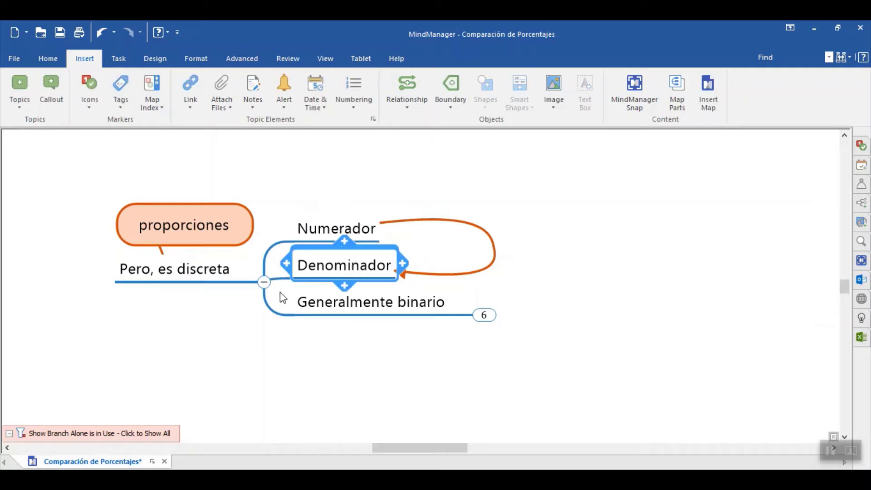
Show only the "Generalmente binario" branch and expand its subtopics.
{"action": "left_click", "coordinate": [338, 310]}
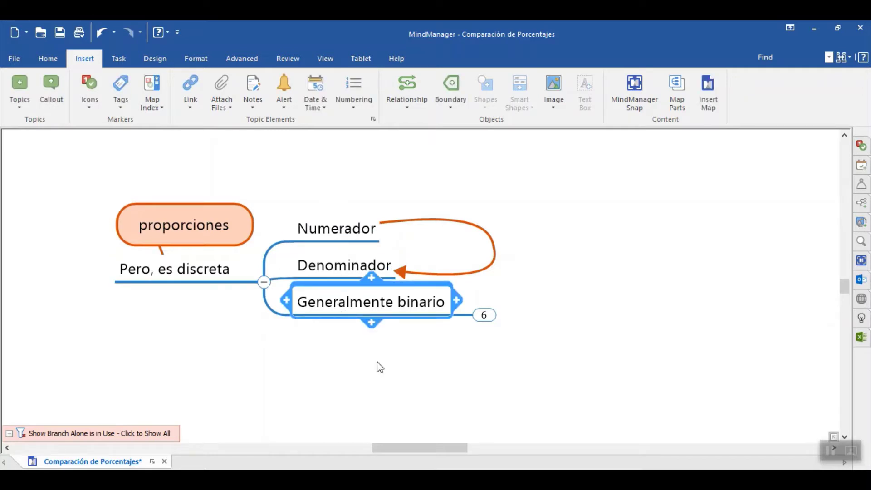
{"action": "key", "text": "F4"}
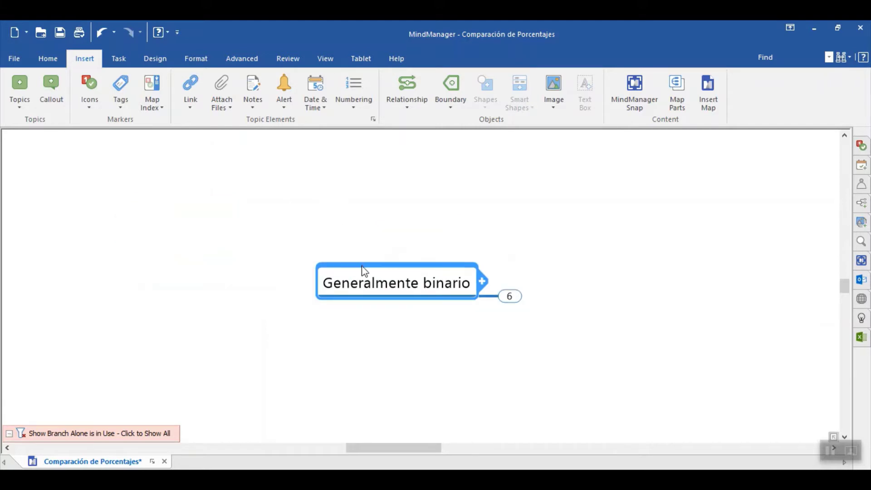
{"action": "left_click", "coordinate": [319, 269]}
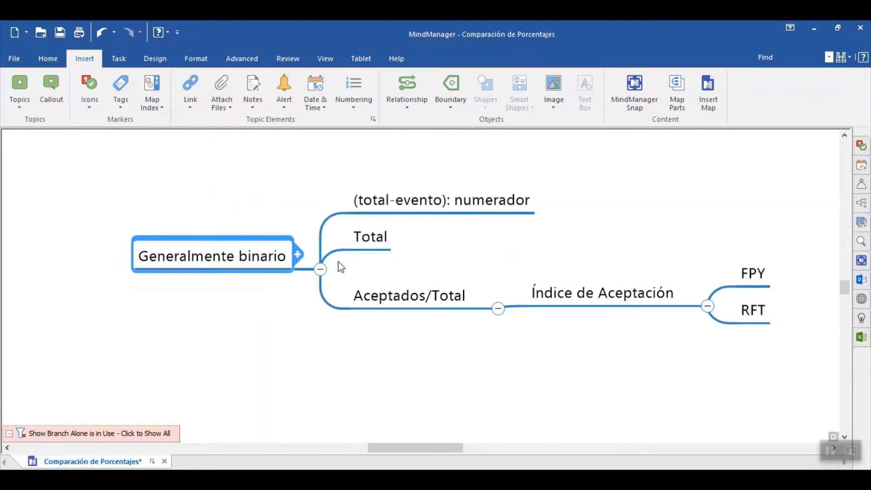
Add the subtopic "total" to "(total-evento): numerador" and give it the subtopic "100".
{"action": "left_click", "coordinate": [407, 213]}
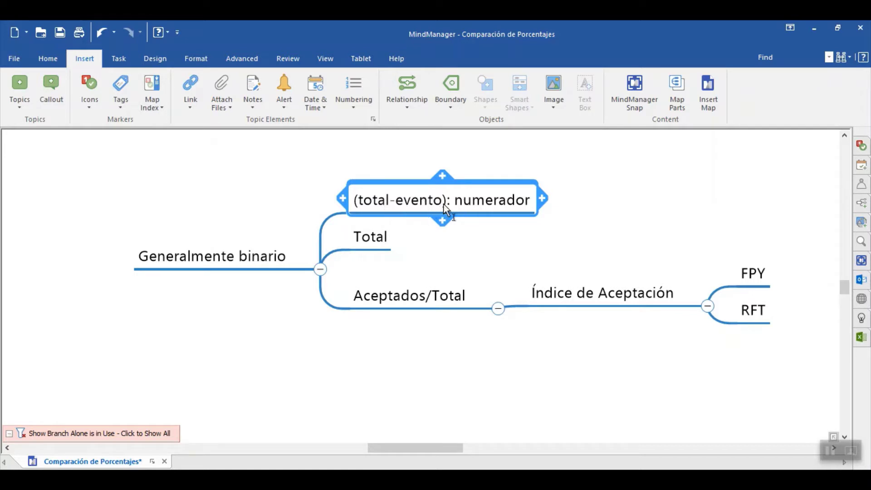
{"action": "key", "text": "Insert"}
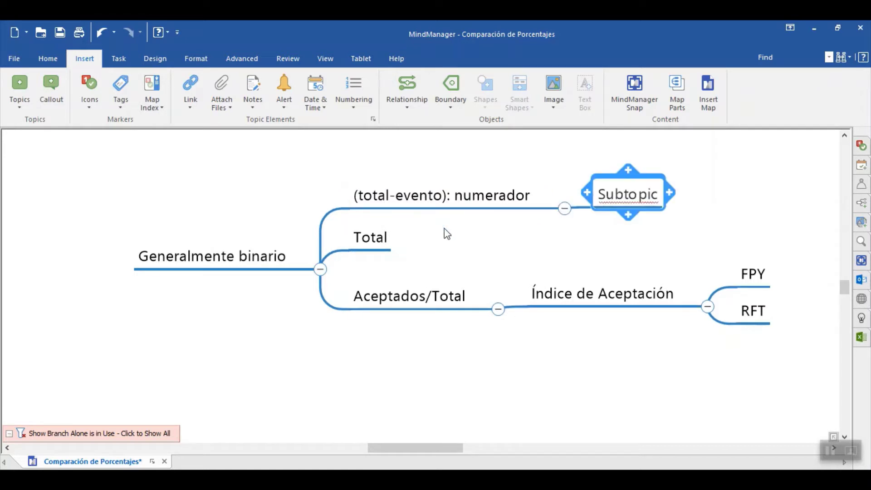
{"action": "type", "text": "total"}
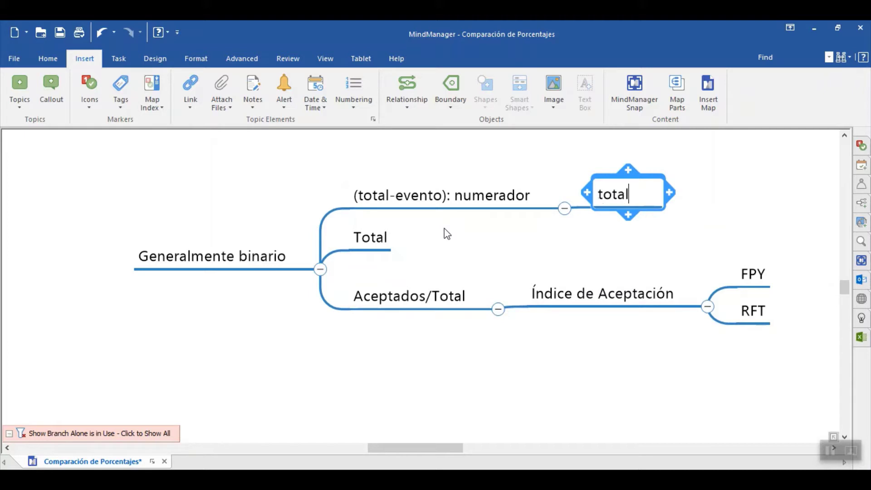
{"action": "key", "text": "Return"}
{"action": "key", "text": "Insert"}
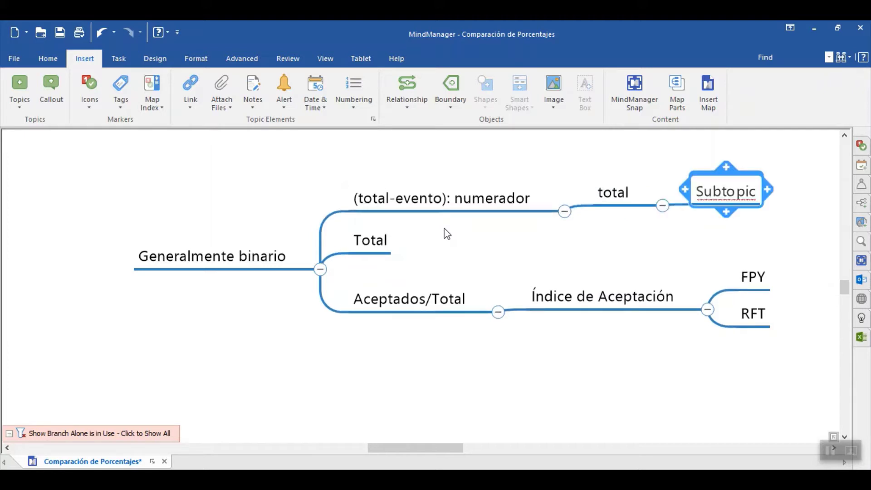
{"action": "type", "text": "100"}
{"action": "key", "text": "Return"}
Add the subtopic "buenos" to "(total-evento): numerador" and give it the subtopic "82".
{"action": "key", "text": "Left"}
{"action": "key", "text": "Left"}
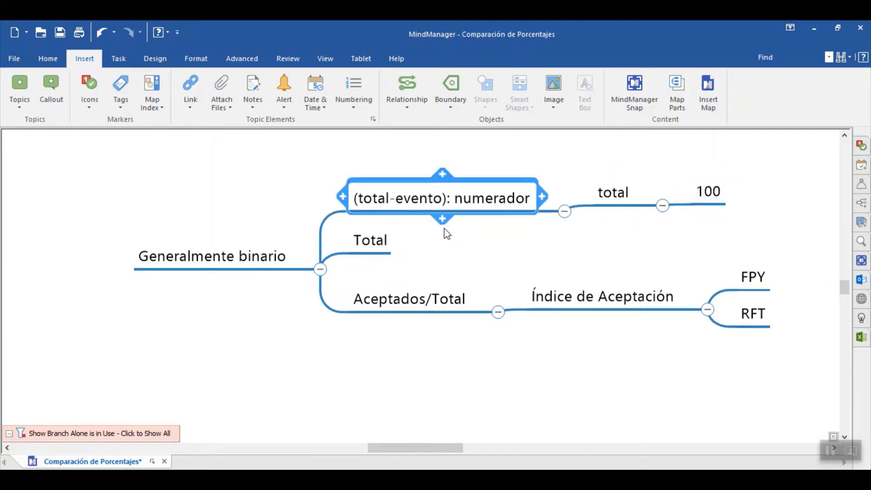
{"action": "key", "text": "Insert"}
{"action": "type", "text": "buenos"}
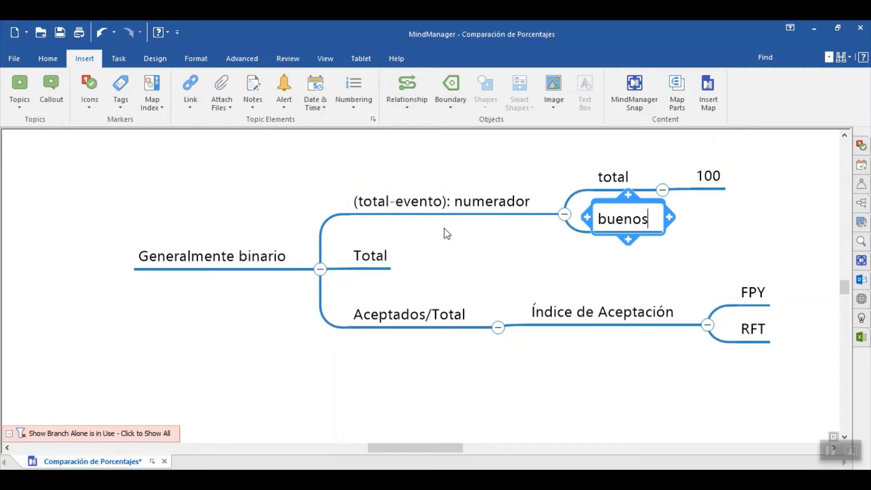
{"action": "key", "text": "Return"}
{"action": "key", "text": "Insert"}
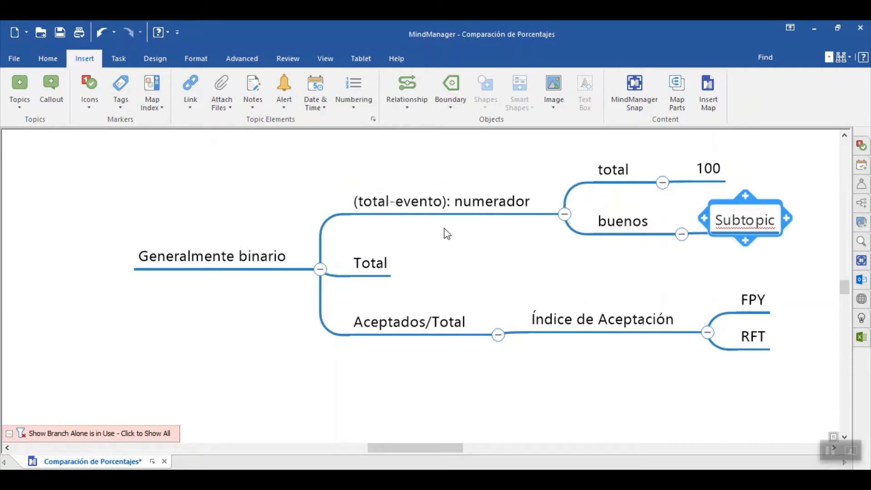
{"action": "type", "text": "82"}
{"action": "key", "text": "Return"}
Add the subtopic "%" to "(total-evento): numerador" and give it the subtopic "82%".
{"action": "key", "text": "Left"}
{"action": "key", "text": "Left"}
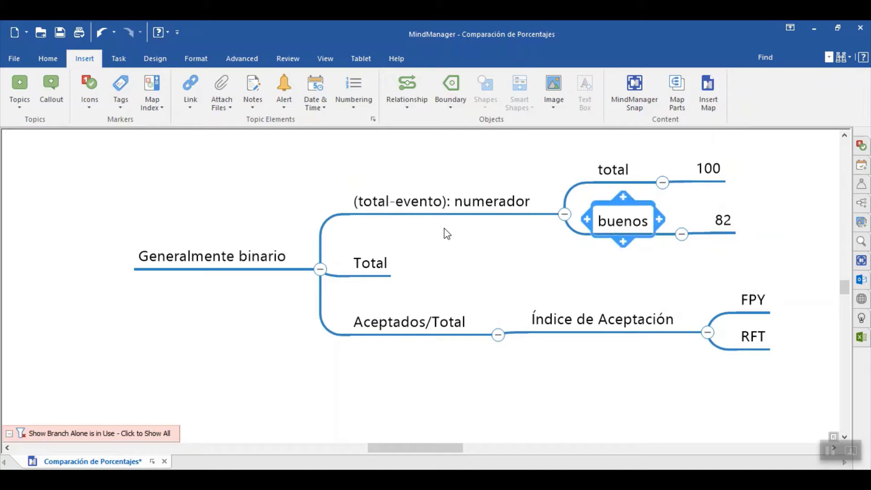
{"action": "key", "text": "Insert"}
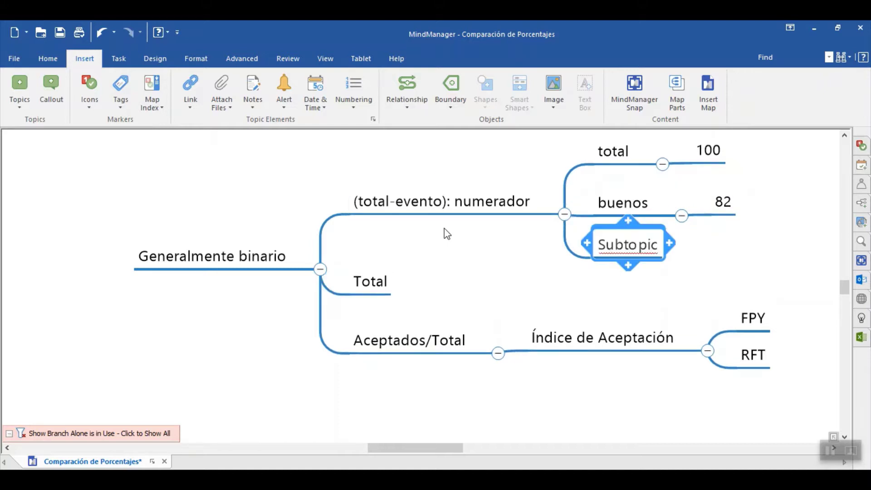
{"action": "type", "text": "%"}
{"action": "key", "text": "Return"}
{"action": "key", "text": "Insert"}
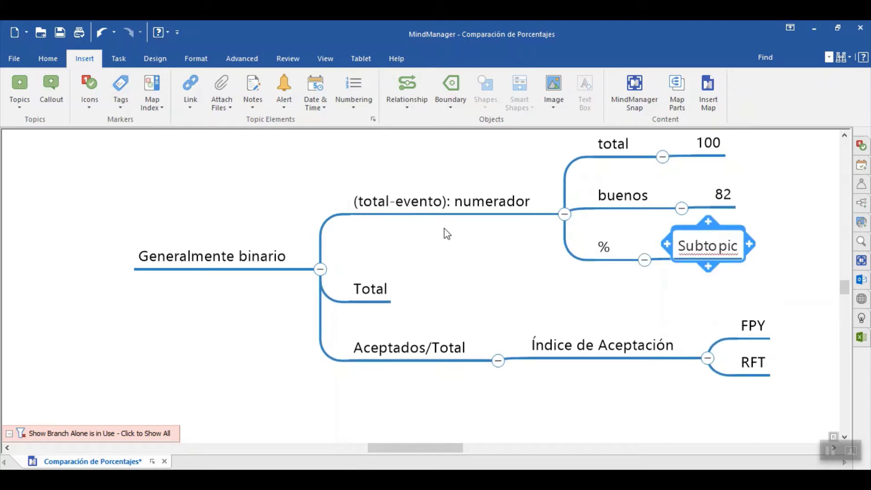
{"action": "type", "text": "82%"}
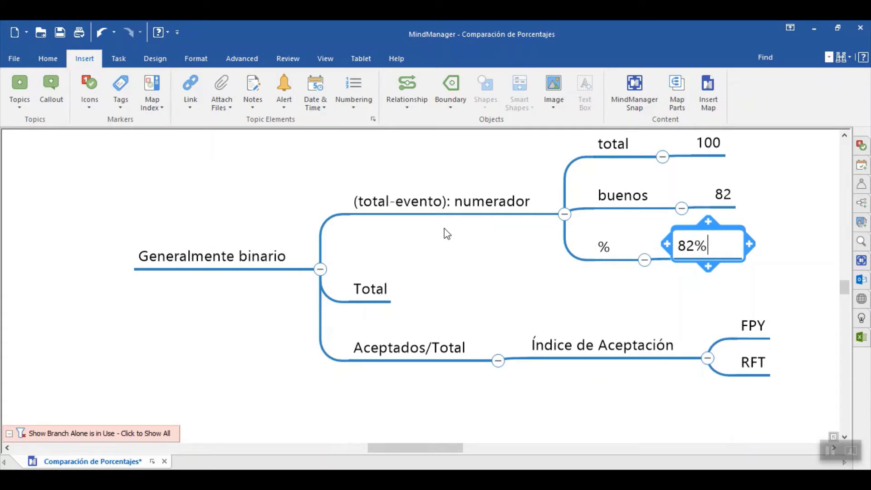
{"action": "key", "text": "Return"}
Add the subtopic ",82" to the "82%" topic under "%".
{"action": "key", "text": "Insert"}
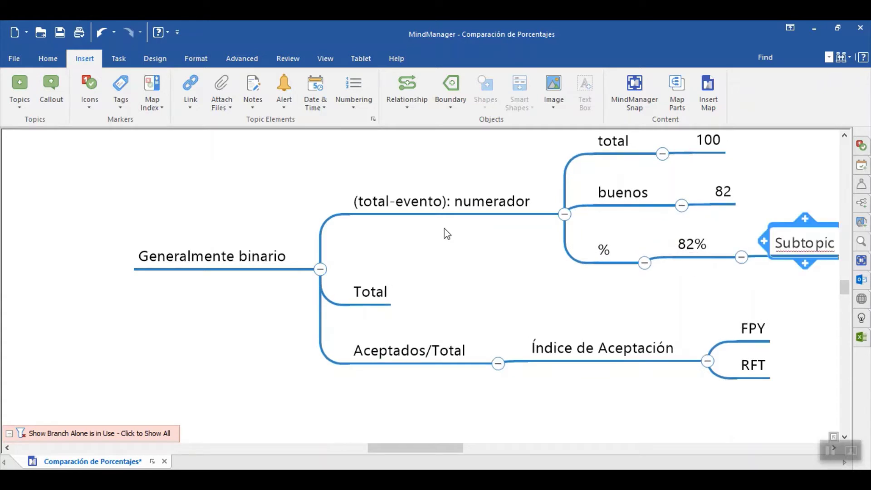
{"action": "type", "text": ",9"}
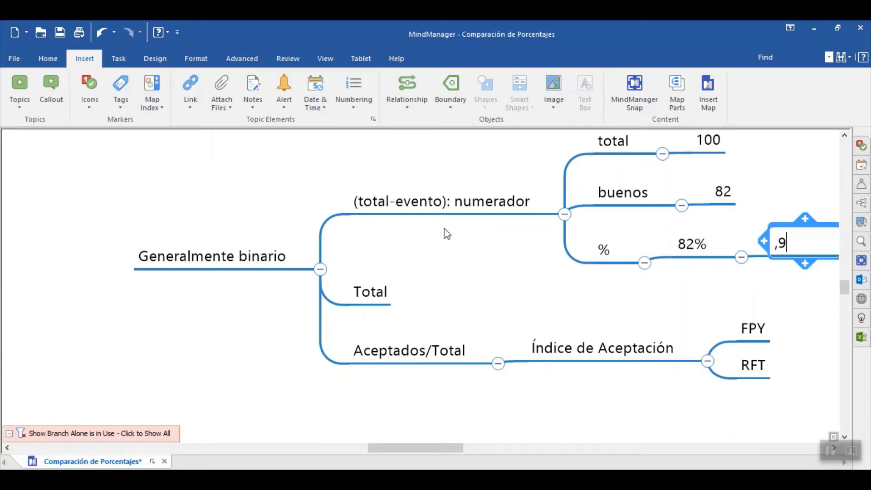
{"action": "key", "text": "BackSpace"}
{"action": "type", "text": "82"}
{"action": "key", "text": "Return"}
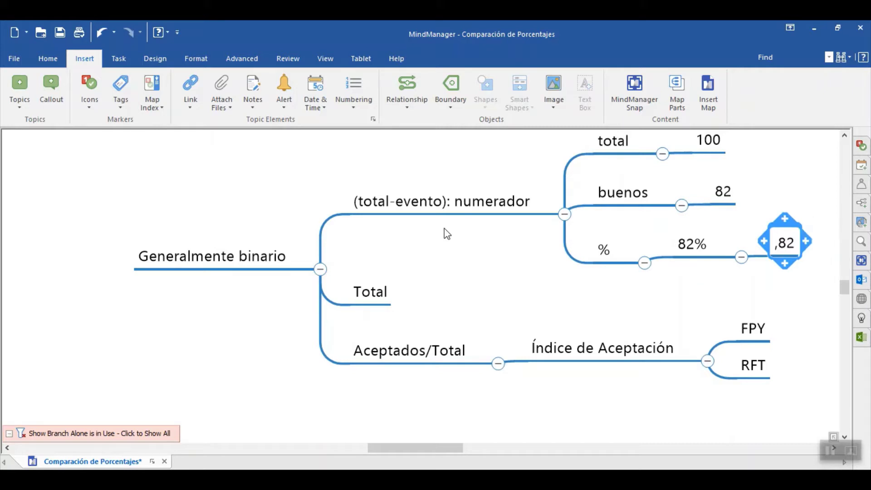
Go through the percentage, total and "buenos" example topics under "(total-evento): numerador" one by one.
{"action": "key", "text": "Left"}
{"action": "key", "text": "Down"}
{"action": "key", "text": "Up"}
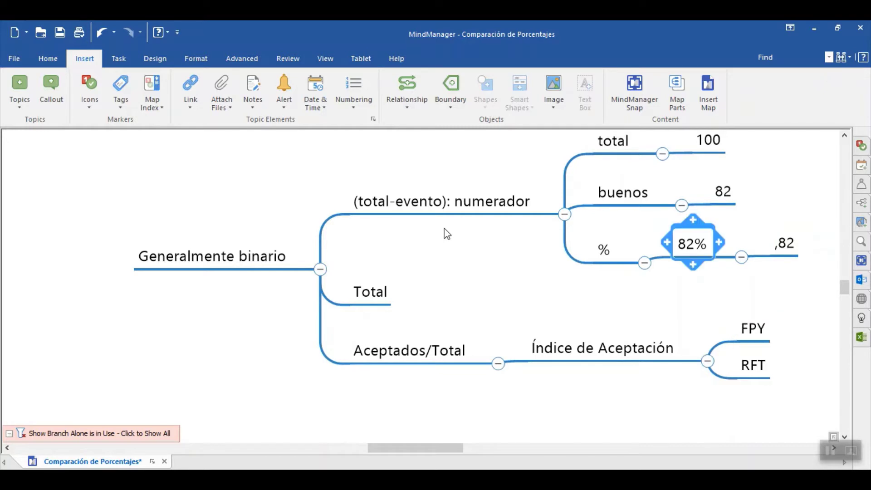
{"action": "key", "text": "Left"}
{"action": "key", "text": "Up"}
{"action": "key", "text": "Up"}
{"action": "key", "text": "Right"}
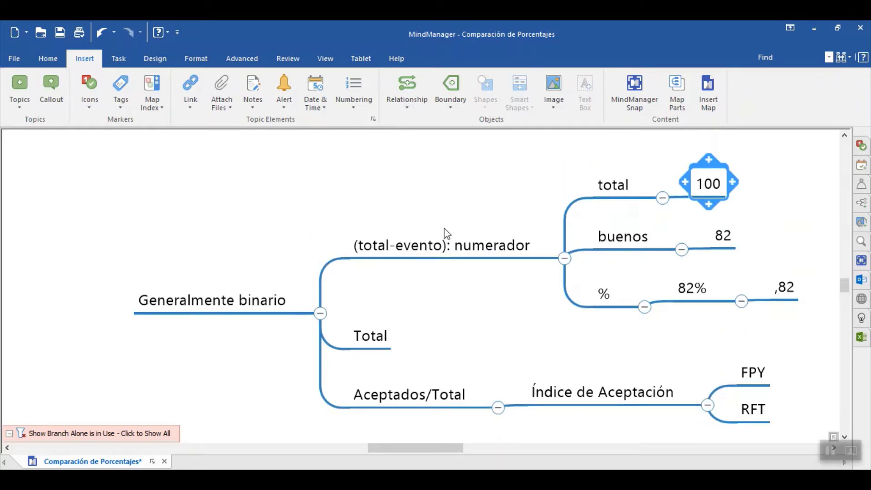
{"action": "key", "text": "Down"}
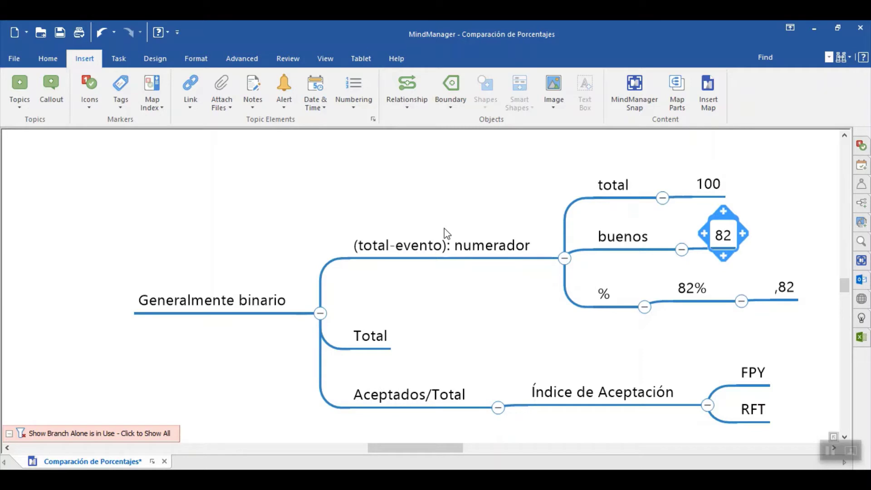
{"action": "key", "text": "Left"}
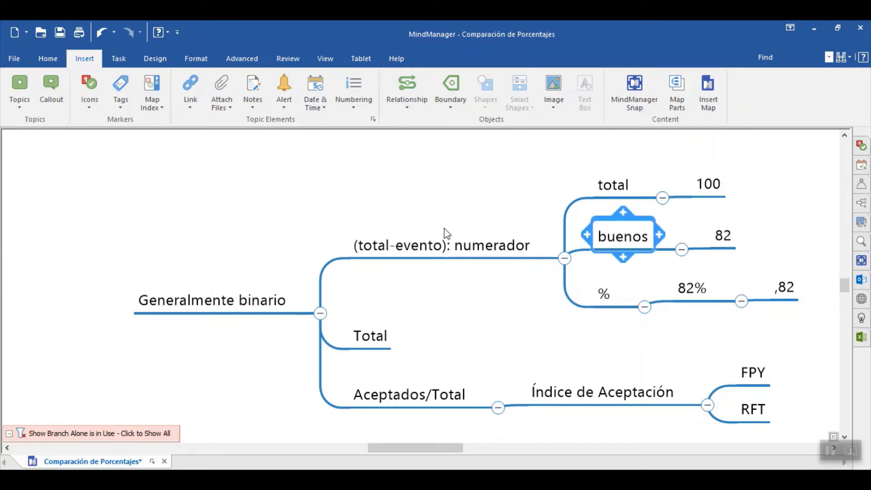
Add the subtopic "conteos" to the "100" topic under "total".
{"action": "key", "text": "Up"}
{"action": "key", "text": "Right"}
{"action": "key", "text": "Insert"}
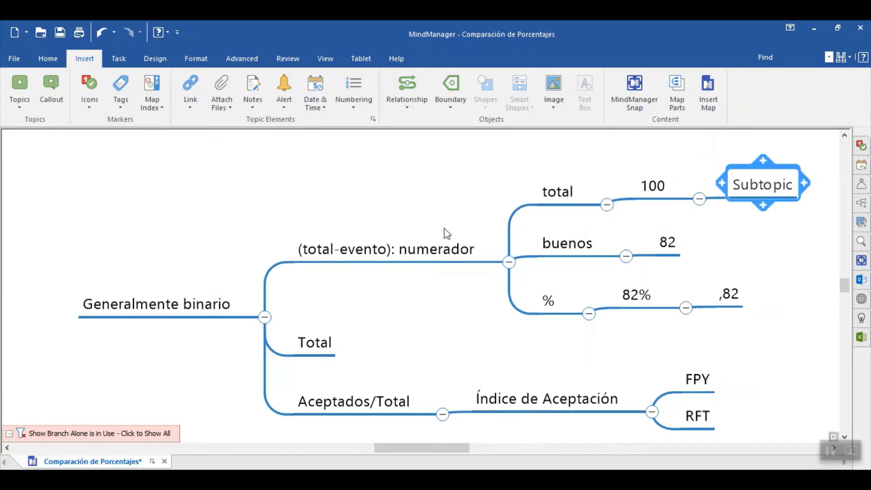
{"action": "type", "text": "conteoa"}
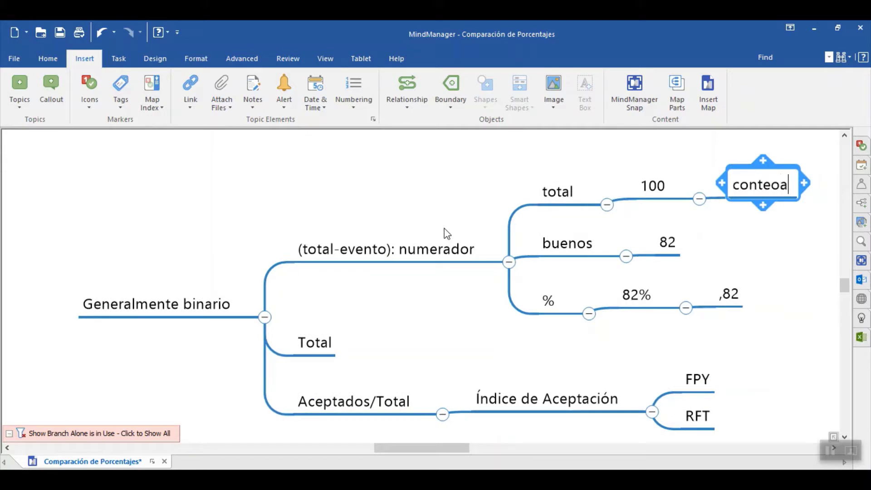
{"action": "key", "text": "BackSpace"}
{"action": "type", "text": "a"}
{"action": "key", "text": "BackSpace"}
{"action": "type", "text": "s"}
{"action": "key", "text": "Return"}
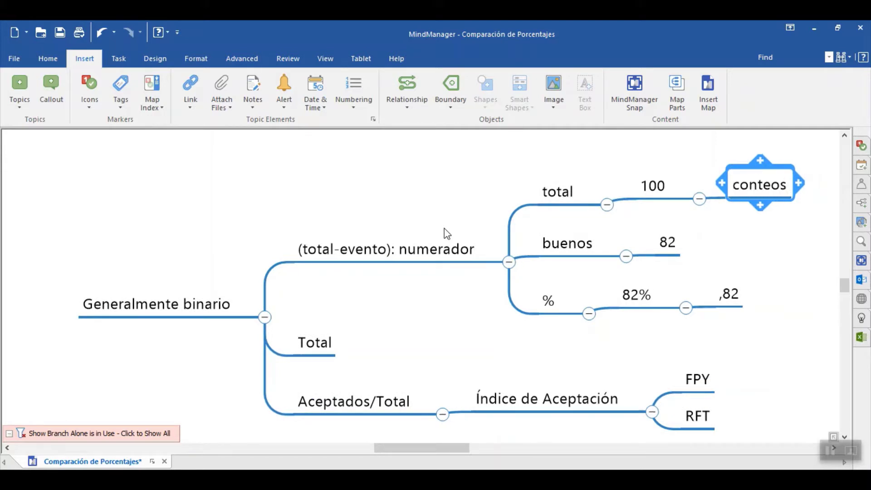
Add the subtopic "conteos" to the "82" topic under "buenos".
{"action": "key", "text": "Left"}
{"action": "key", "text": "Down"}
{"action": "key", "text": "Insert"}
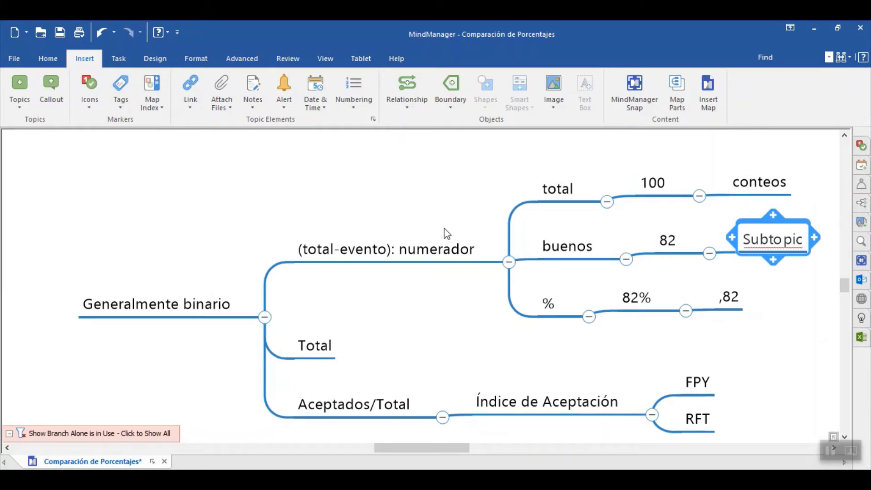
{"action": "type", "text": "conteos"}
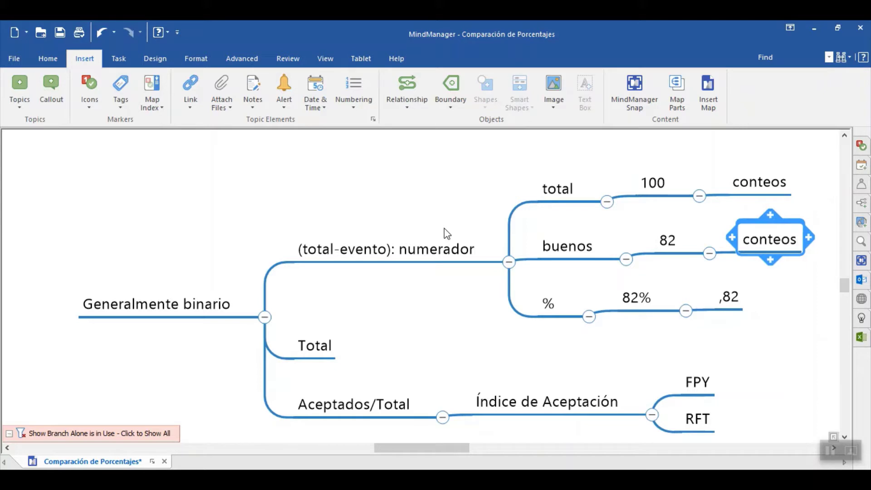
Review the two "conteos" topics and the percentage topic, going back to "(total-evento): numerador".
{"action": "key", "text": "Left"}
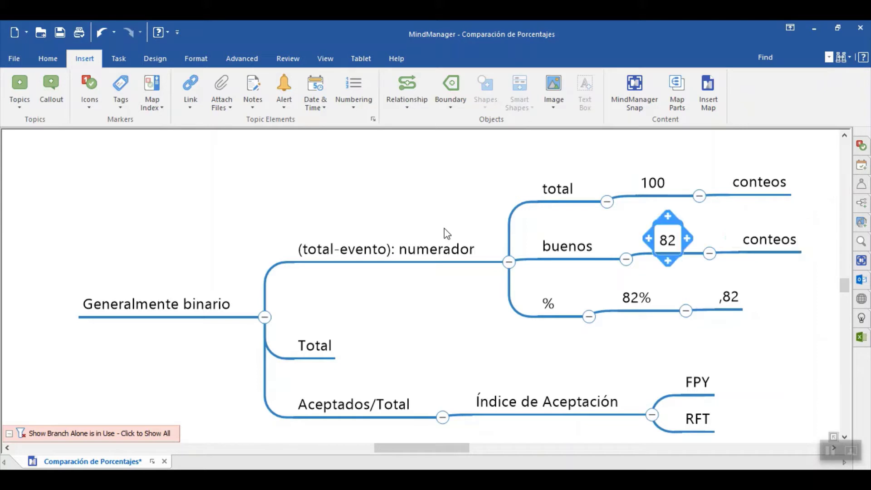
{"action": "key", "text": "Up"}
{"action": "key", "text": "Right"}
{"action": "key", "text": "Down"}
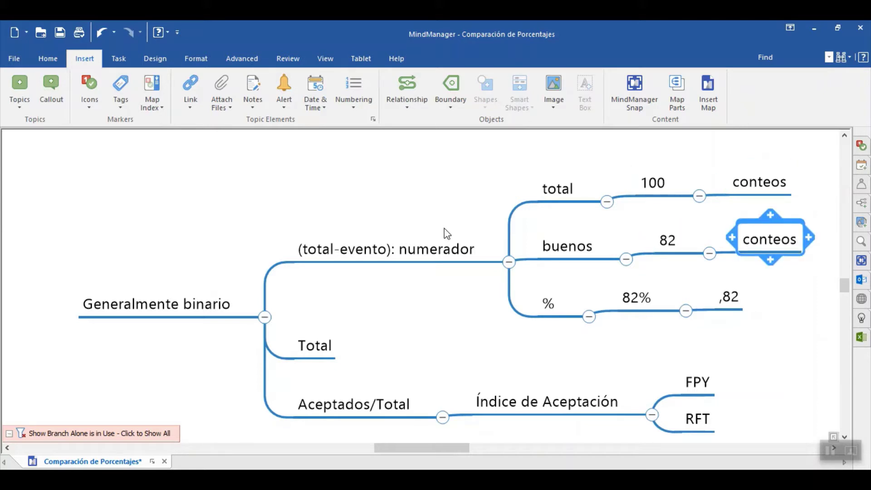
{"action": "key", "text": "Left"}
{"action": "key", "text": "Left"}
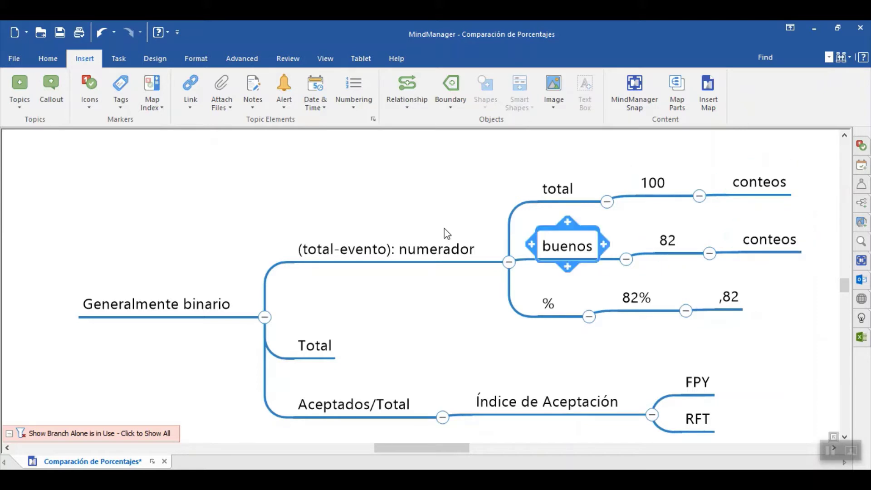
{"action": "key", "text": "Down"}
{"action": "key", "text": "Right"}
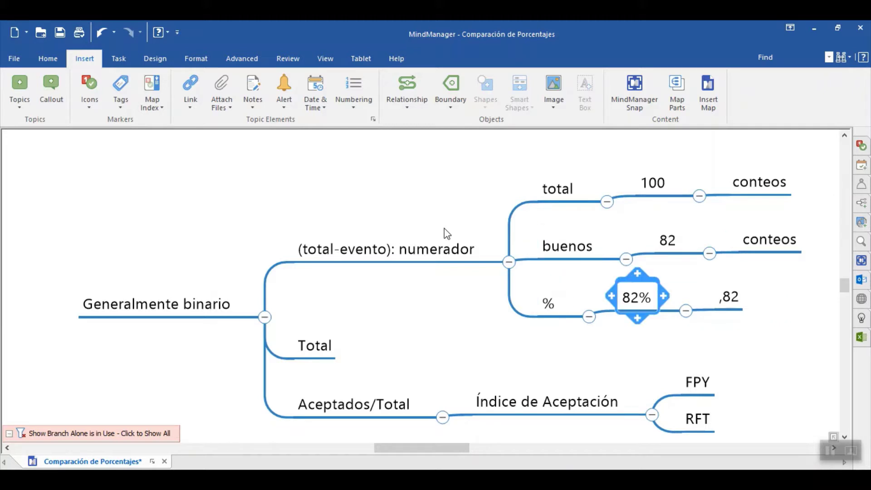
{"action": "key", "text": "Left"}
{"action": "key", "text": "Left"}
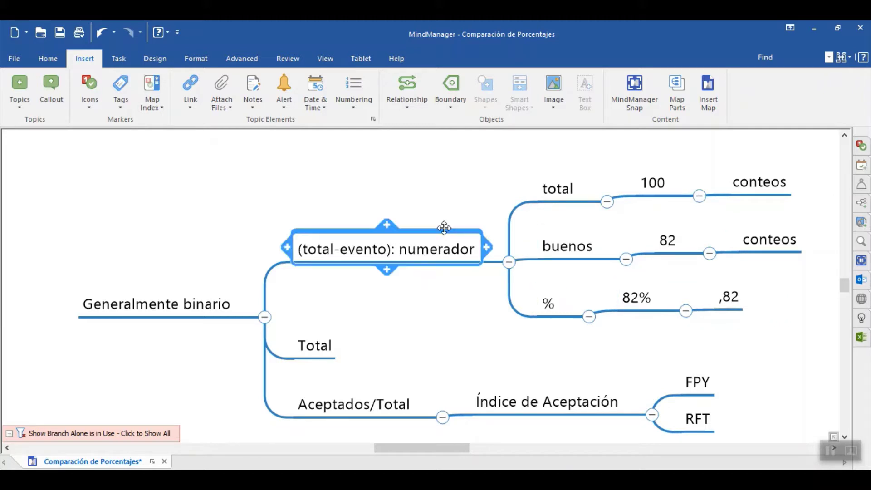
Collapse the "(total-evento): numerador" branch and add the subtopic "1500" to "Total".
{"action": "left_click", "coordinate": [509, 262]}
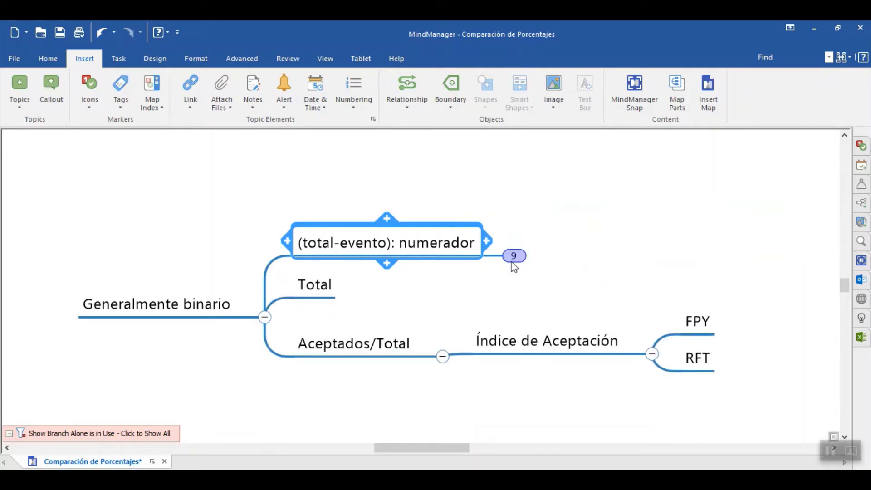
{"action": "left_click", "coordinate": [320, 295]}
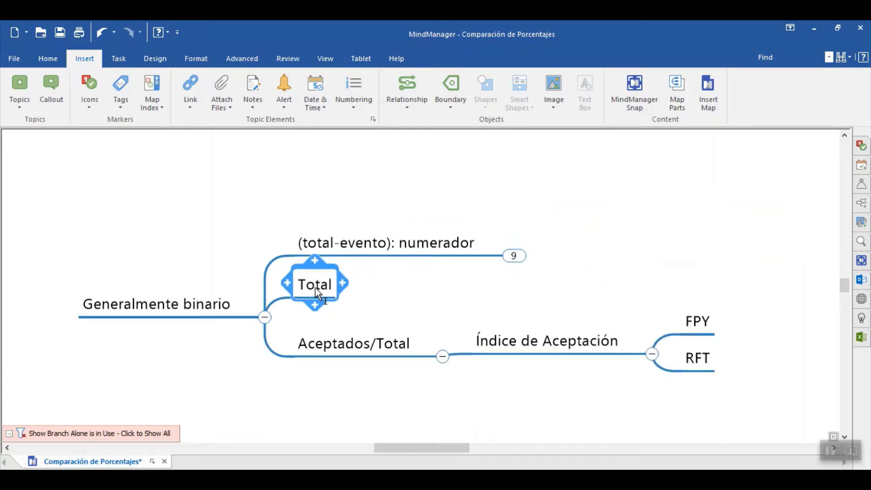
{"action": "key", "text": "Insert"}
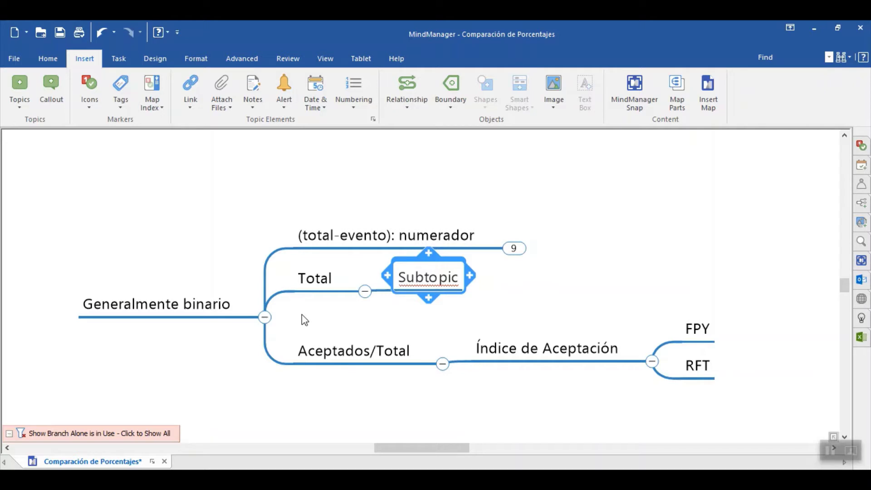
{"action": "type", "text": "1500"}
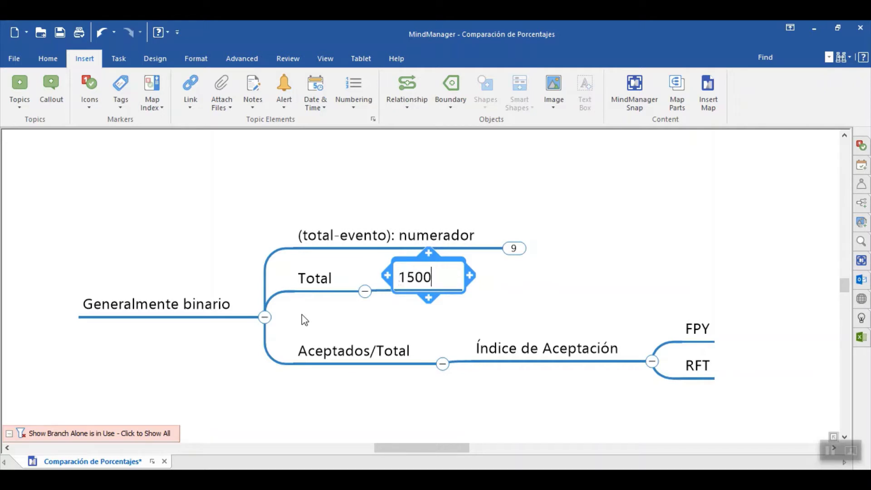
{"action": "key", "text": "Return"}
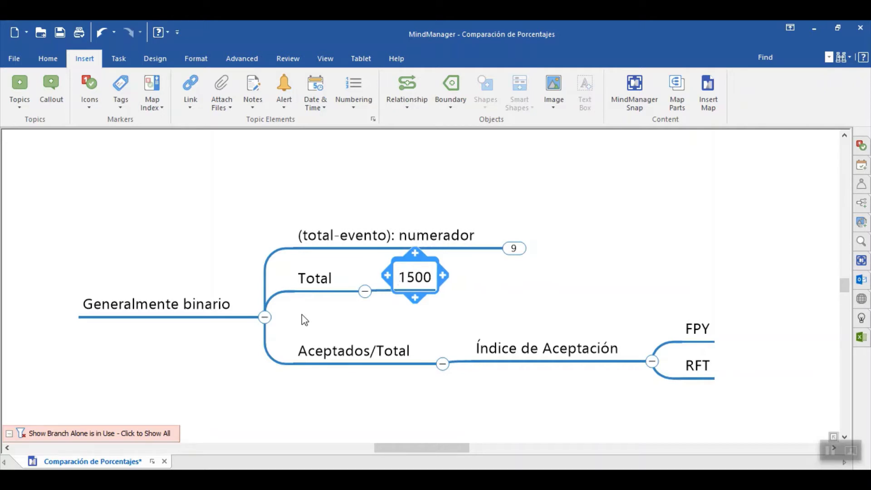
Add the subtopic "Eventos" to "Total" and give it the subtopic "1400".
{"action": "key", "text": "Left"}
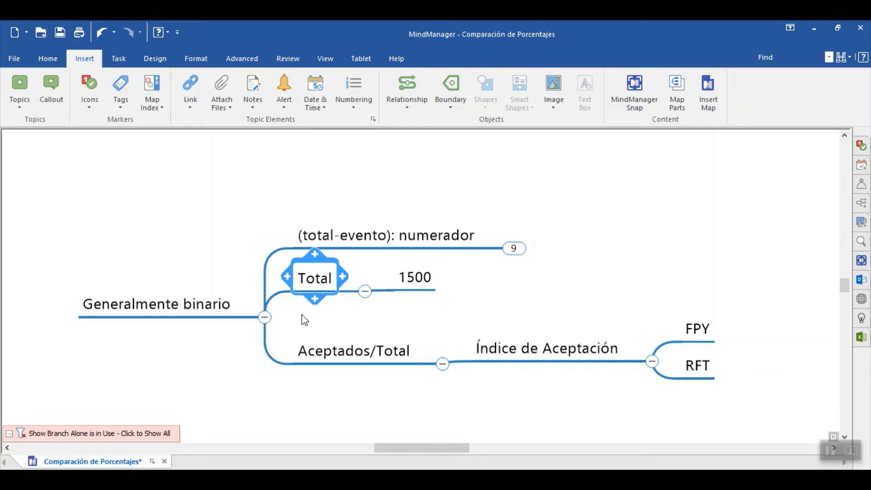
{"action": "key", "text": "Insert"}
{"action": "type", "text": "Eventos"}
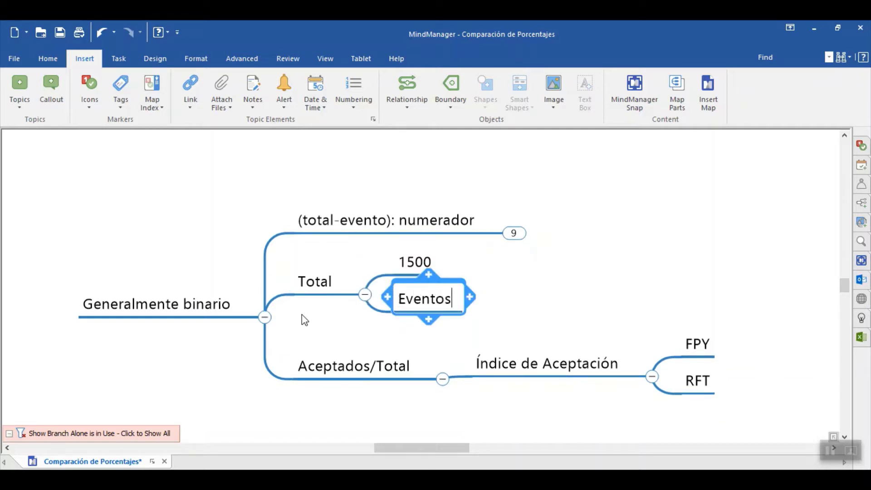
{"action": "key", "text": "Return"}
{"action": "key", "text": "Insert"}
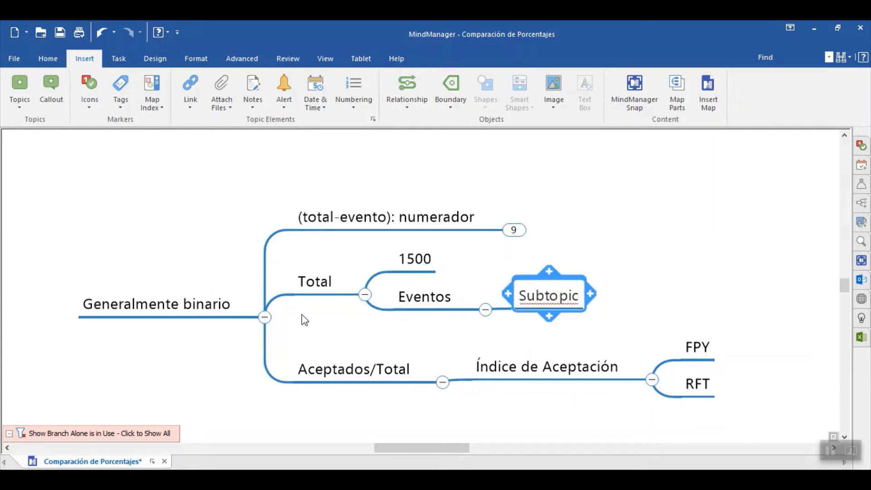
{"action": "type", "text": "1400"}
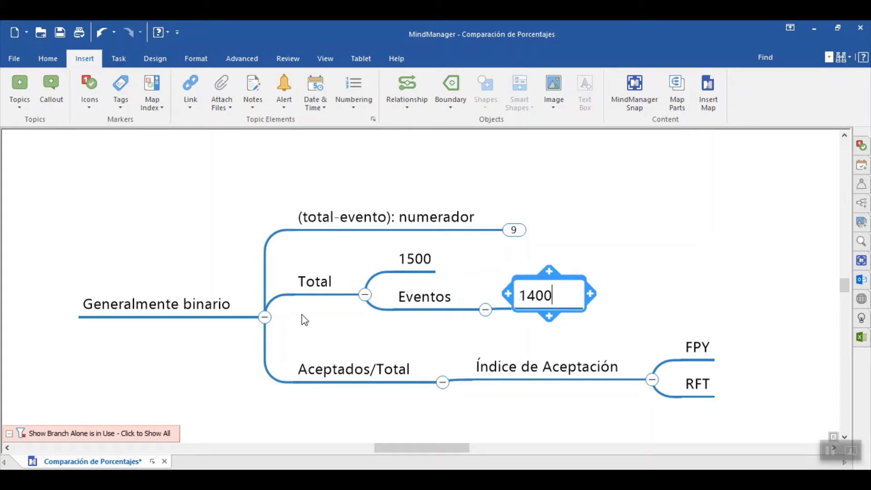
{"action": "key", "text": "Return"}
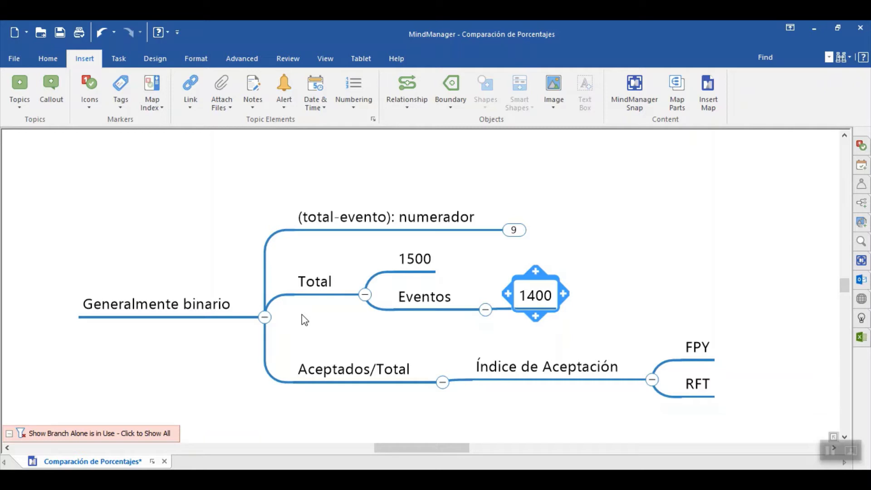
Add the subtopic "10000" to "Total", below "Eventos".
{"action": "key", "text": "Left"}
{"action": "key", "text": "Left"}
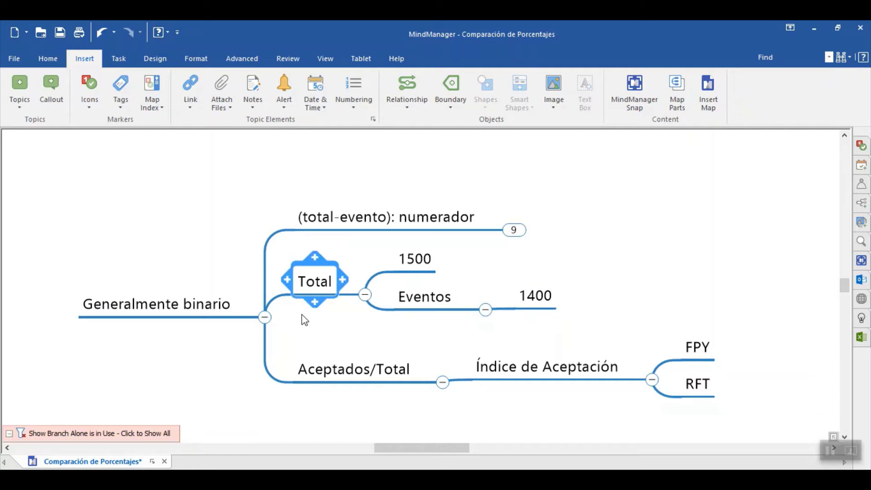
{"action": "key", "text": "Insert"}
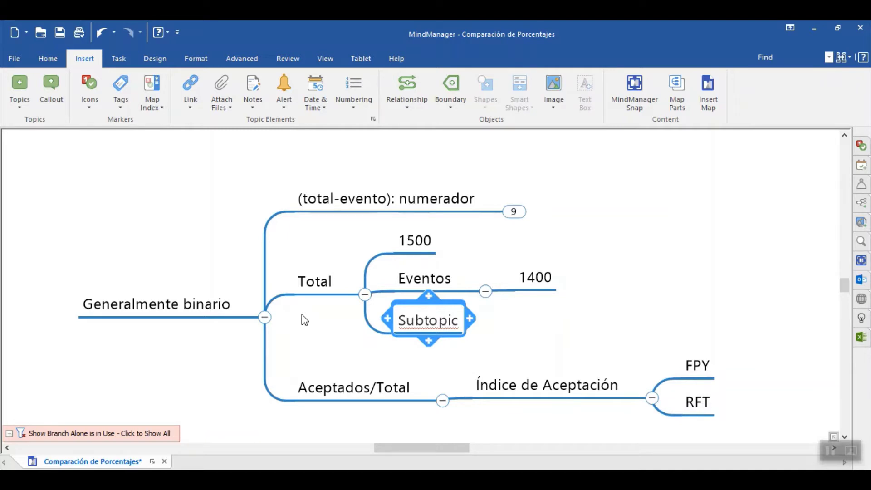
{"action": "type", "text": "10000"}
{"action": "key", "text": "Return"}
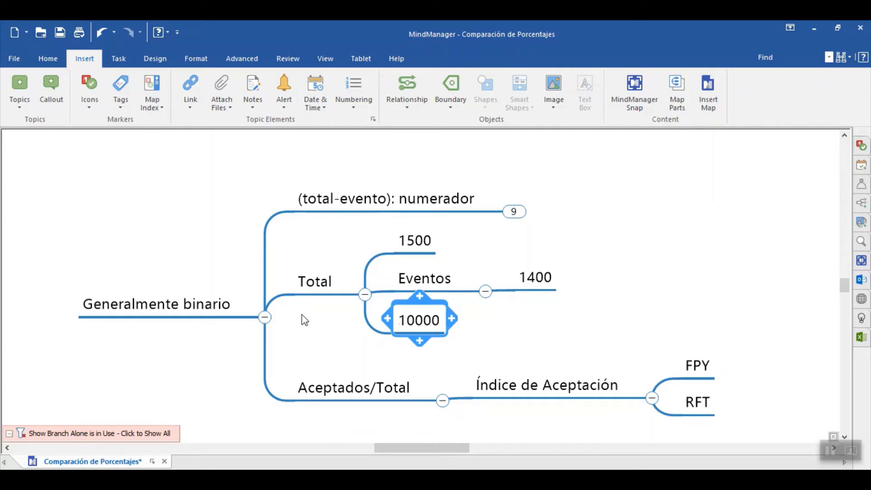
Add the subtopic "Covid-19" to "10000" and give it the subtopic "9999".
{"action": "key", "text": "Insert"}
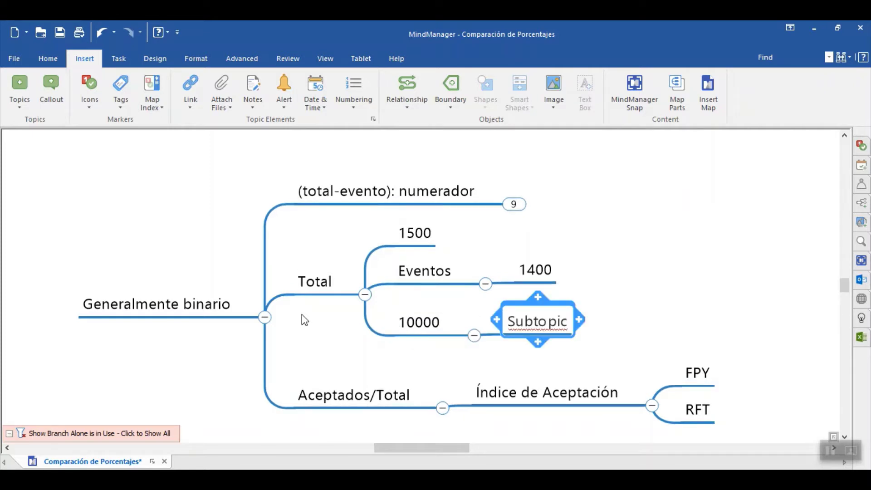
{"action": "type", "text": "Covid-19"}
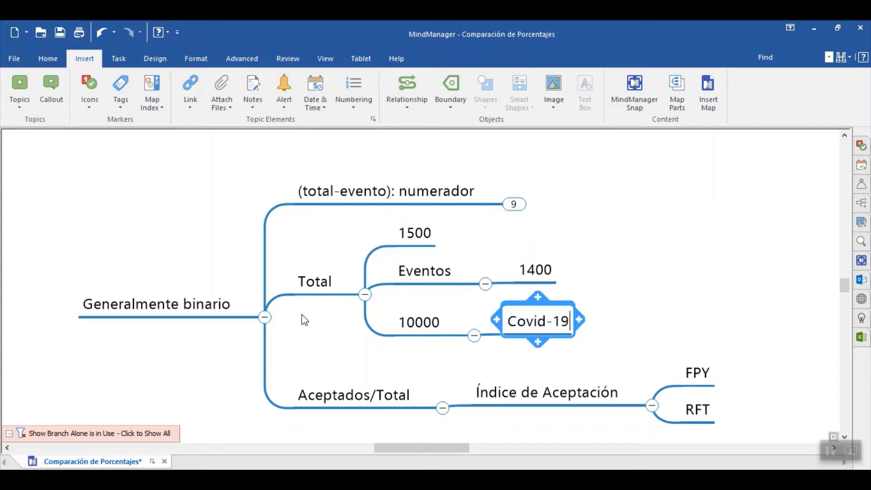
{"action": "key", "text": "Return"}
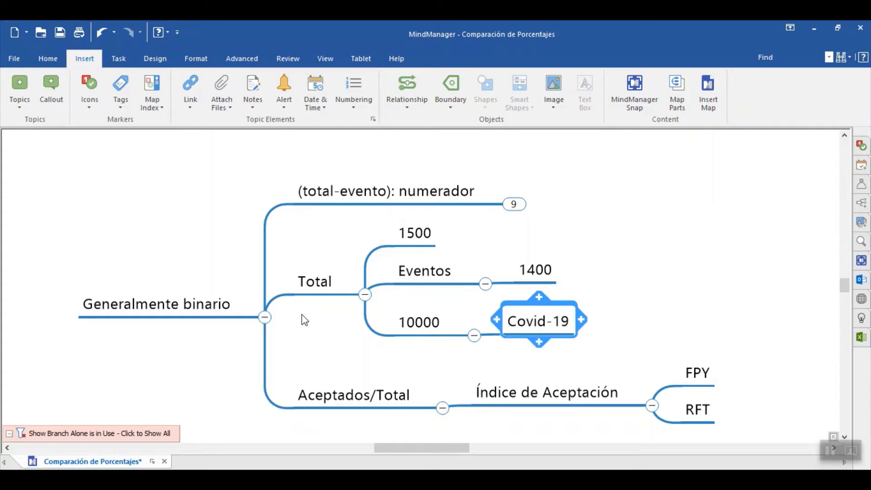
{"action": "key", "text": "Insert"}
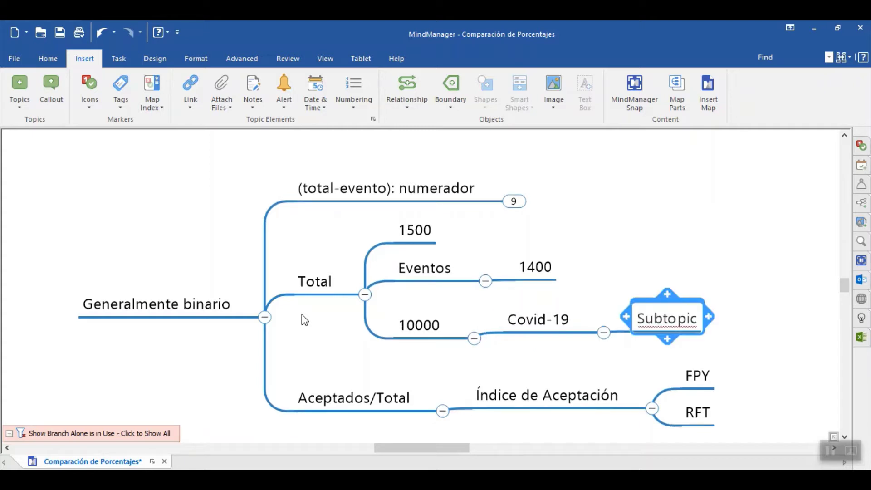
{"action": "type", "text": "9999"}
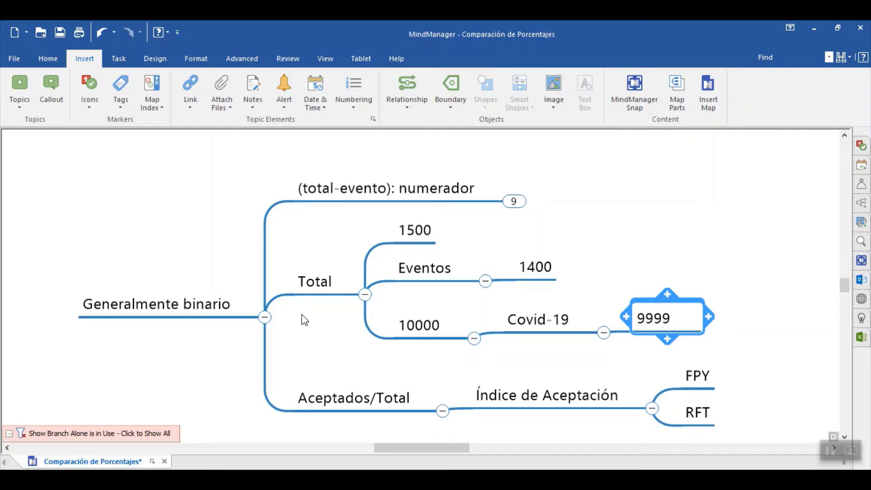
Add the subtopic "sanos" to "9999".
{"action": "key", "text": "Return"}
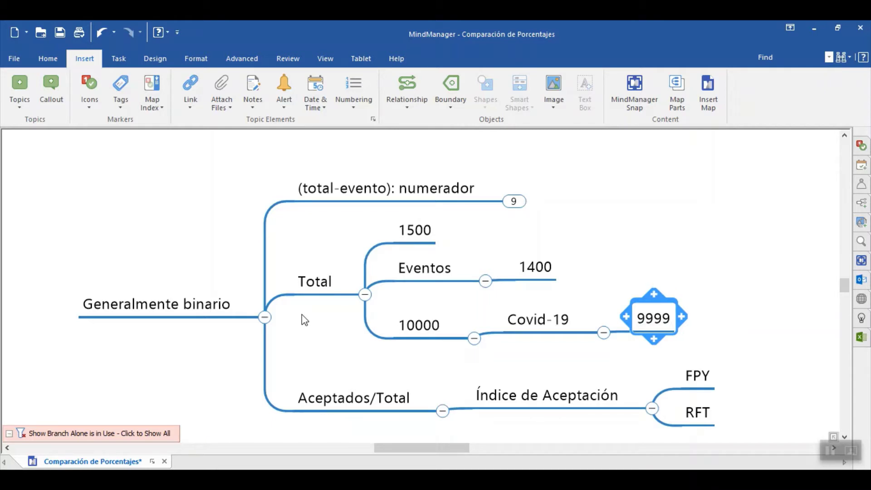
{"action": "key", "text": "Insert"}
{"action": "type", "text": "sanos"}
{"action": "key", "text": "Return"}
Add the subtopic "1" to "Covid-19", below "9999", and give it the subtopic "confirmado".
{"action": "key", "text": "Left"}
{"action": "key", "text": "Left"}
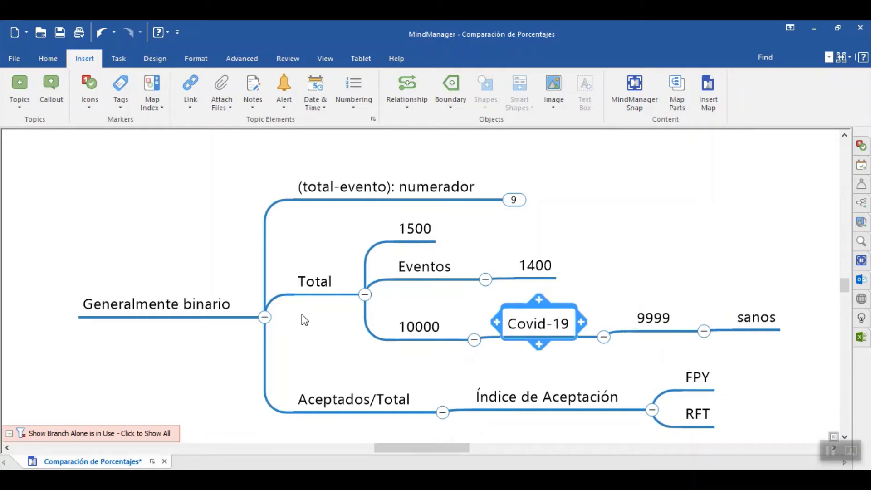
{"action": "key", "text": "Insert"}
{"action": "type", "text": "1"}
{"action": "key", "text": "Return"}
{"action": "key", "text": "Insert"}
{"action": "type", "text": "c"}
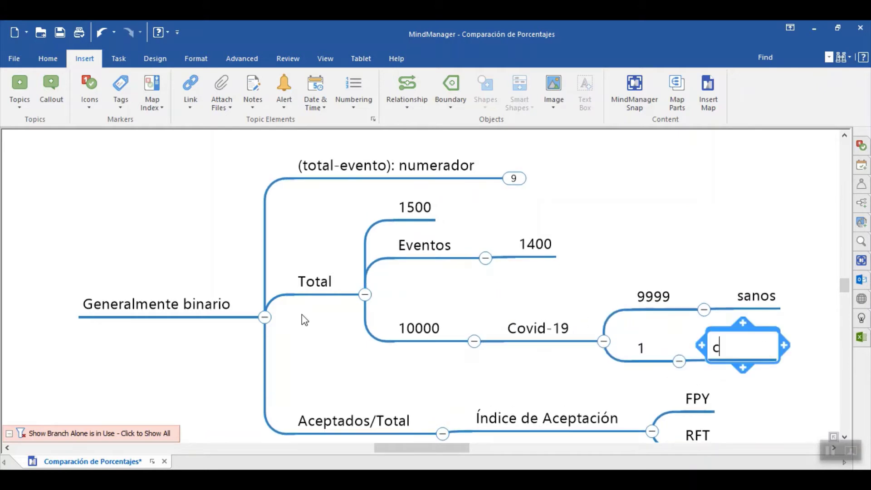
{"action": "type", "text": "onfirmado"}
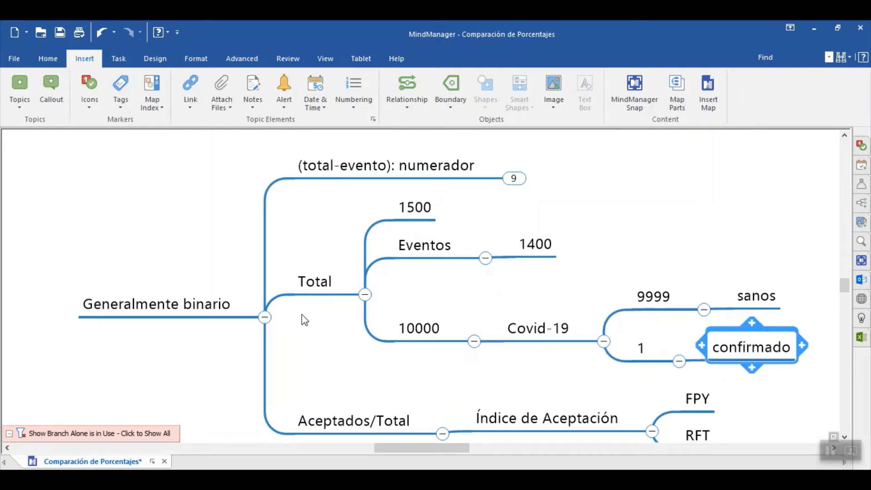
{"action": "key", "text": "Return"}
Examine how the "9999" and "1" subtopics of "Covid-19" relate to the total of 10000.
{"action": "key", "text": "Left"}
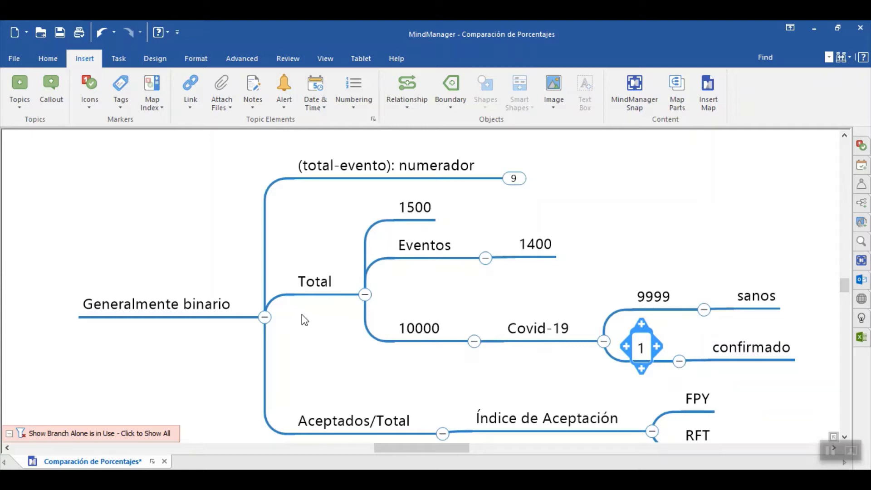
{"action": "key", "text": "Up"}
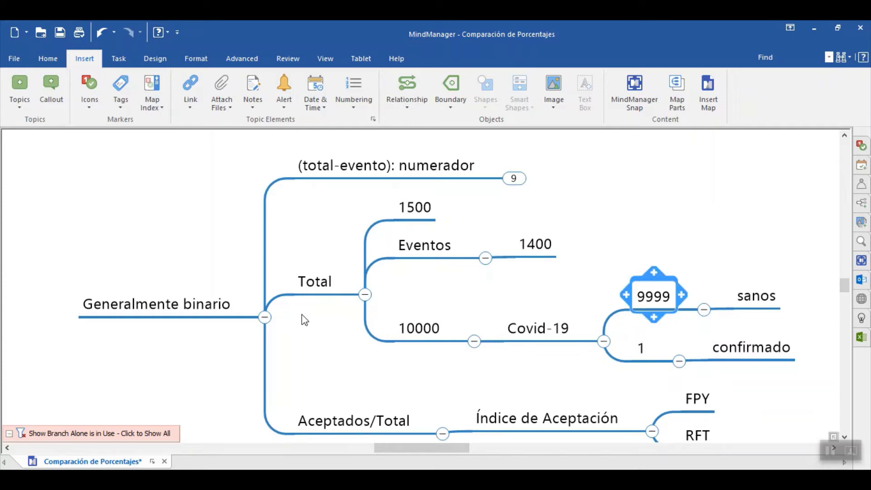
{"action": "key", "text": "Down"}
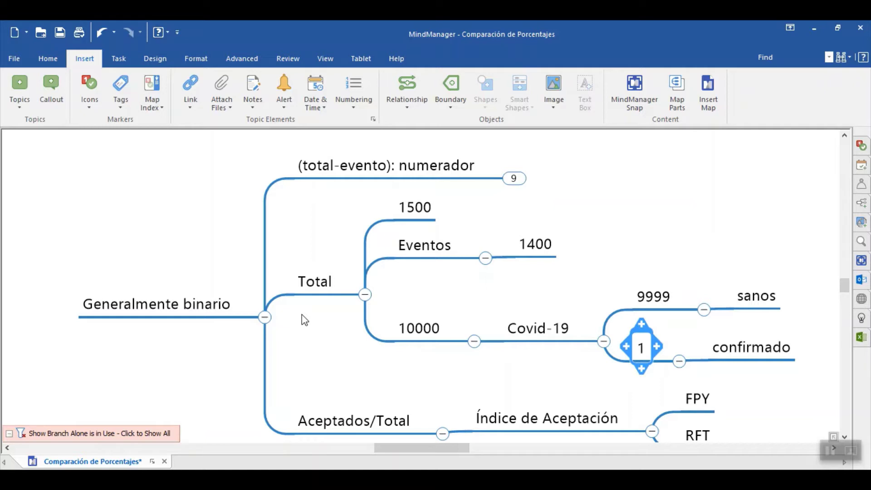
{"action": "key", "text": "Left"}
{"action": "key", "text": "Left"}
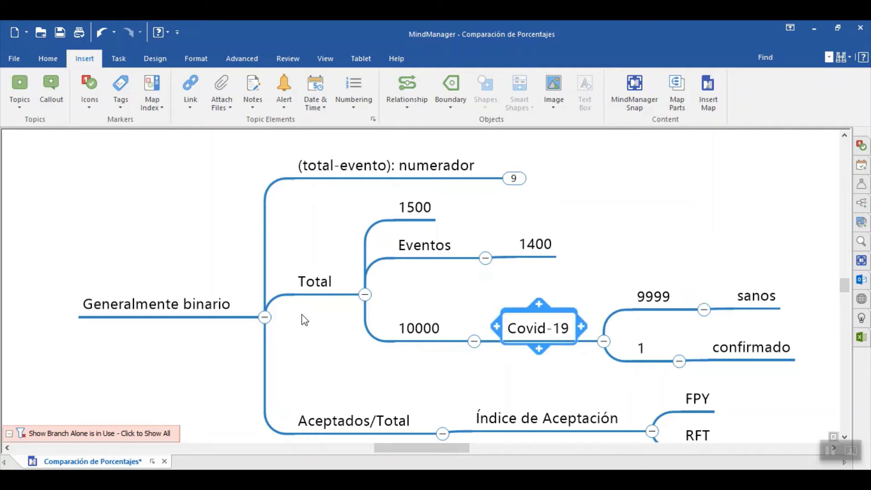
{"action": "key", "text": "Right"}
{"action": "key", "text": "Right"}
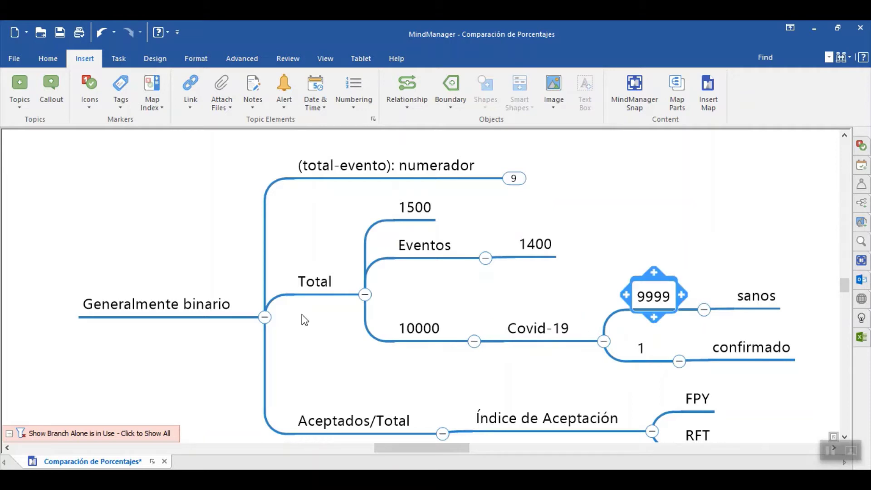
{"action": "key", "text": "Down"}
{"action": "key", "text": "Left"}
{"action": "key", "text": "Left"}
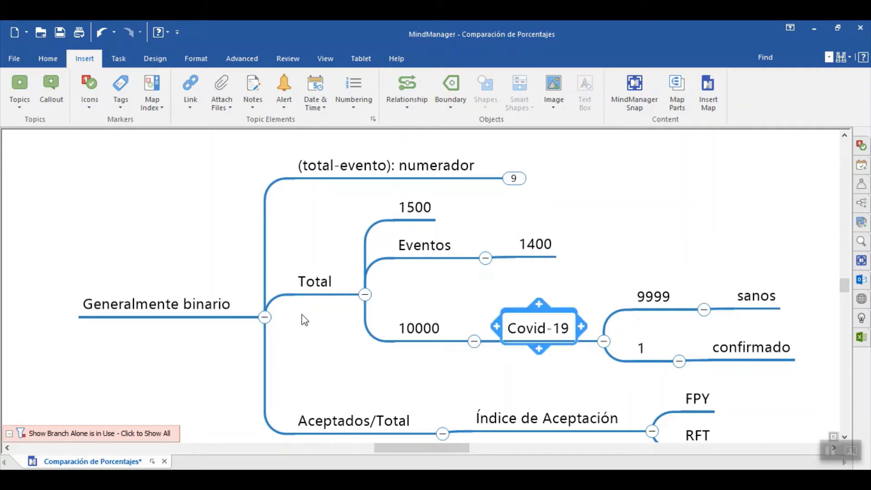
{"action": "key", "text": "Right"}
{"action": "key", "text": "Right"}
{"action": "key", "text": "Down"}
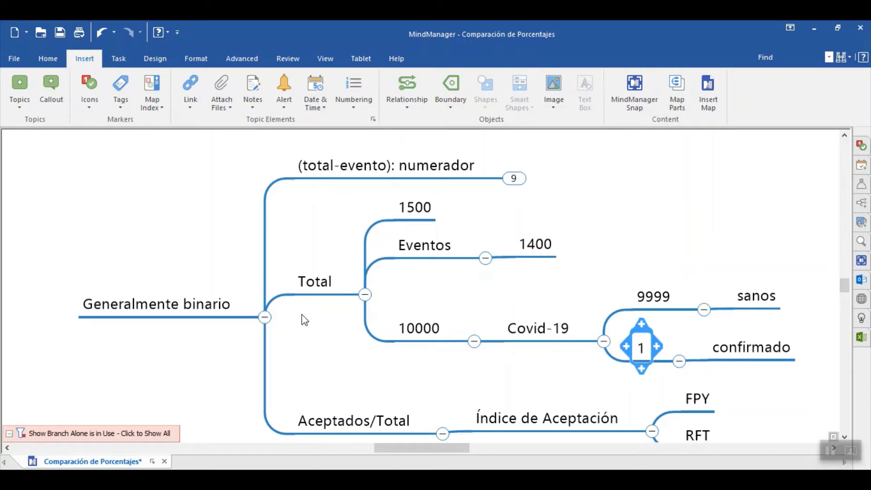
{"action": "key", "text": "Left"}
{"action": "key", "text": "Left"}
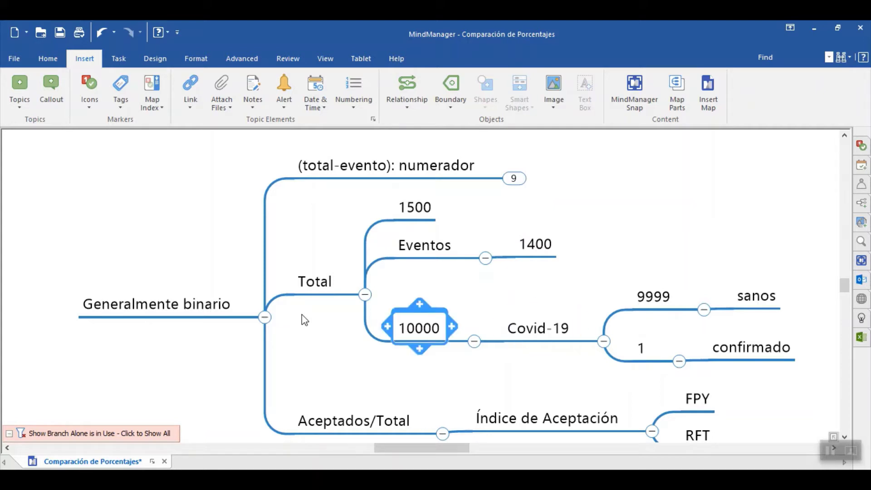
{"action": "key", "text": "Right"}
{"action": "key", "text": "Right"}
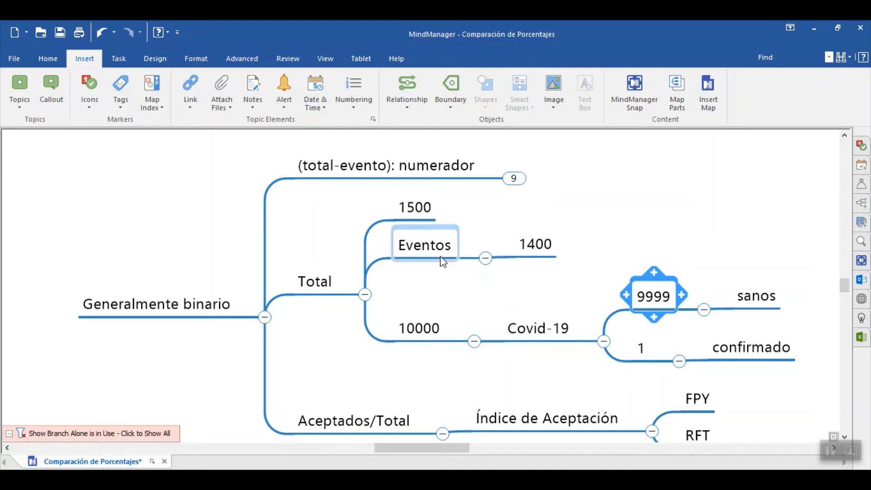
Collapse the "Total" branch and select the "Aceptados/Total" topic.
{"action": "left_click", "coordinate": [364, 294]}
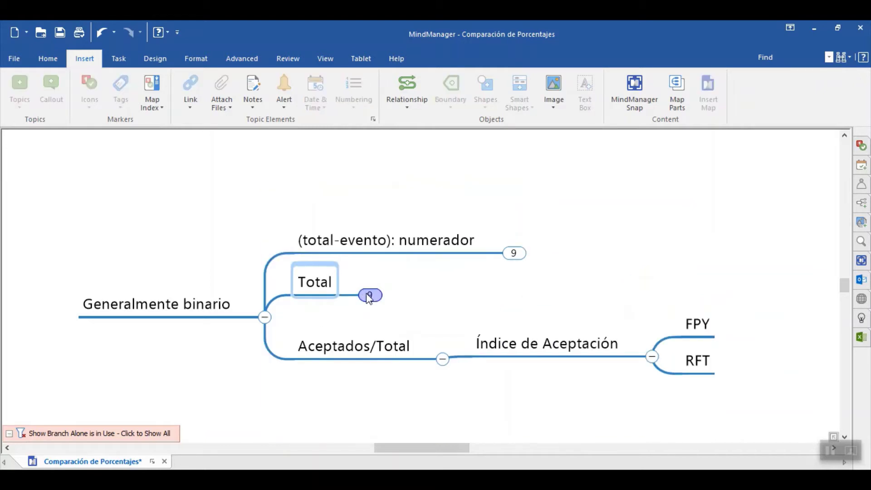
{"action": "left_click", "coordinate": [351, 358]}
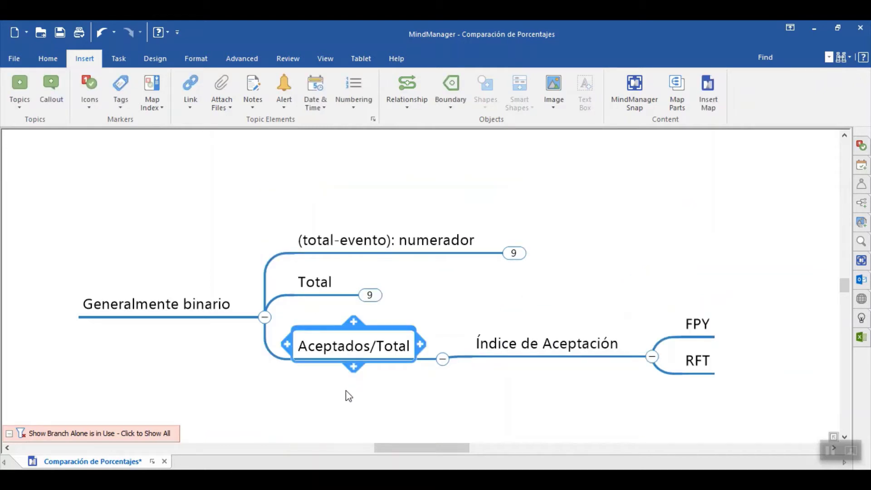
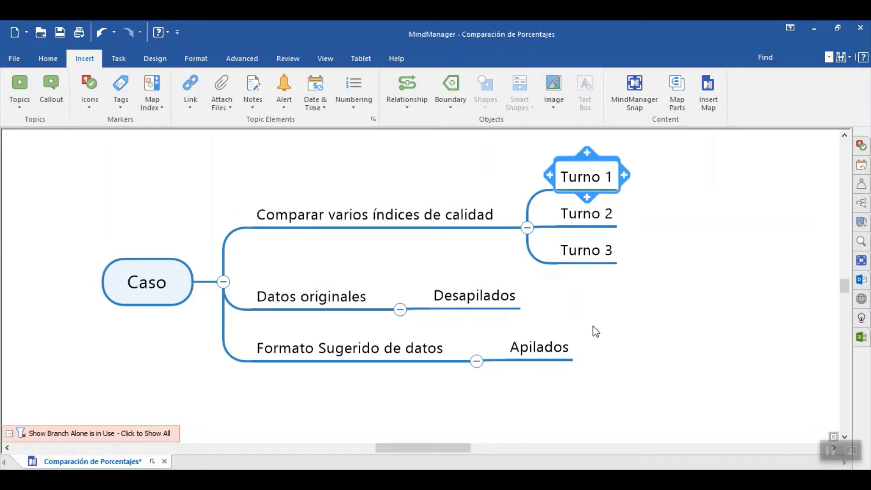
Add the subtopic "FPY" to "Turno 1" under "Comparar varios índices de calidad".
{"action": "key", "text": "Insert"}
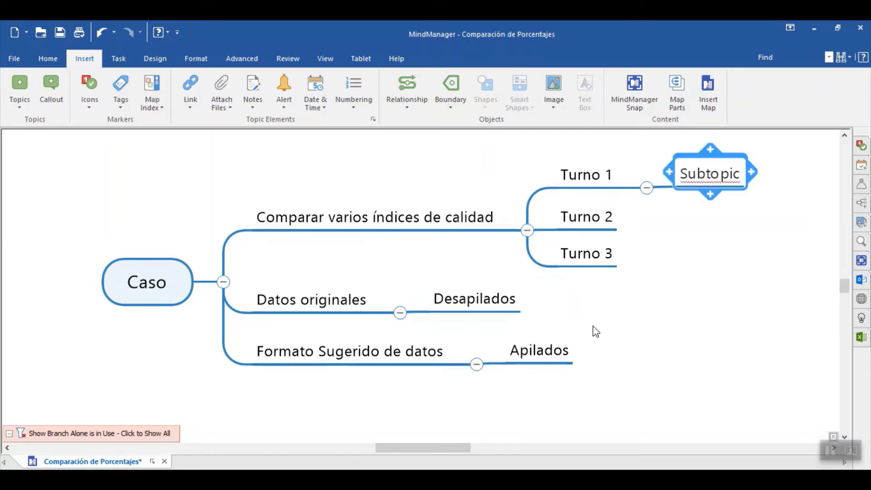
{"action": "type", "text": "FPY"}
{"action": "key", "text": "Return"}
{"action": "key", "text": "Left"}
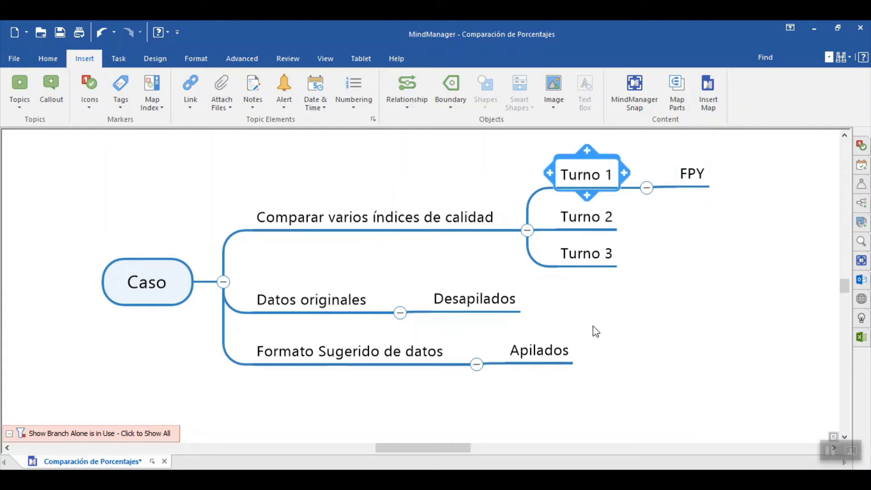
Rename the "FPY" subtopic of "Turno 1" to "FPY 1".
{"action": "key", "text": "Down"}
{"action": "key", "text": "Up"}
{"action": "key", "text": "Right"}
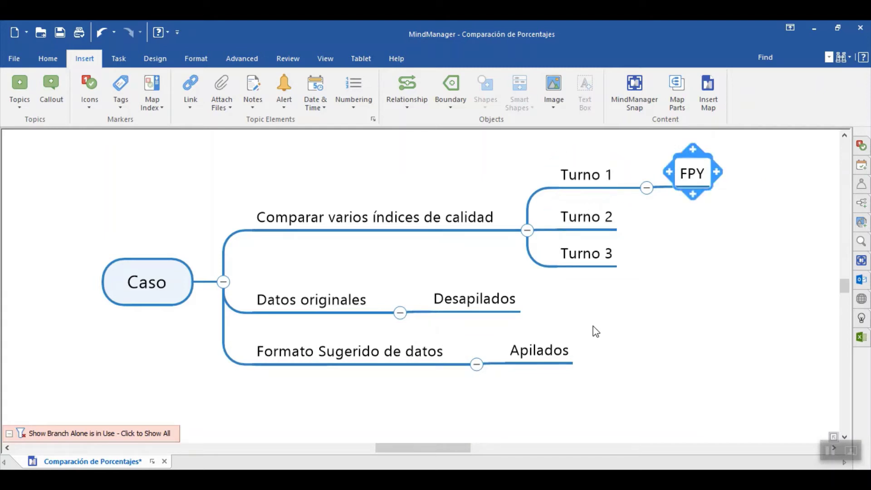
{"action": "type", "text": "U"}
{"action": "key", "text": "BackSpace"}
{"action": "type", "text": "1"}
{"action": "key", "text": "Return"}
Add the subtopic "FPY 2" to "Turno 2".
{"action": "key", "text": "Left"}
{"action": "key", "text": "Down"}
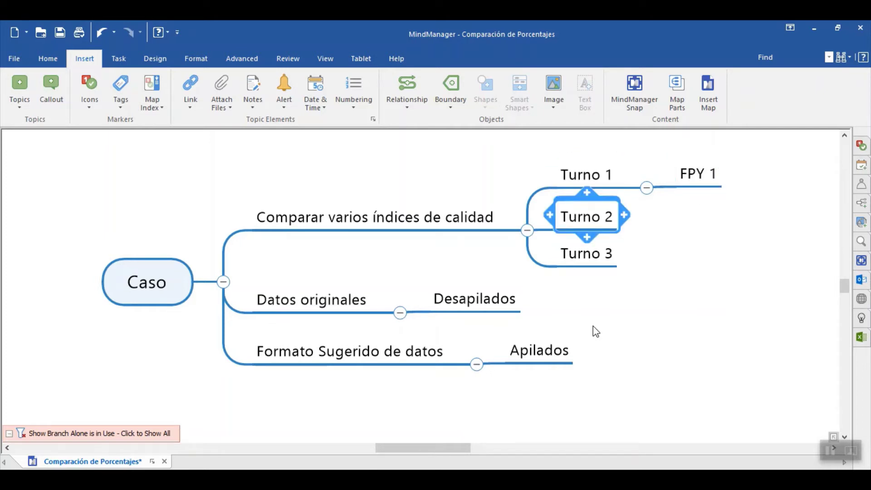
{"action": "key", "text": "Insert"}
{"action": "type", "text": "FPY 2"}
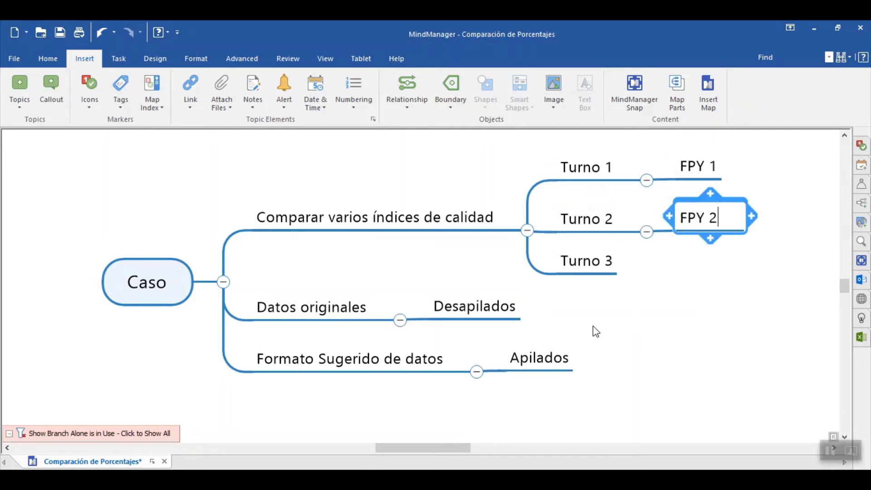
{"action": "key", "text": "Return"}
Add the subtopic "FPY 3" to "Turno 3".
{"action": "key", "text": "Left"}
{"action": "key", "text": "Down"}
{"action": "key", "text": "Insert"}
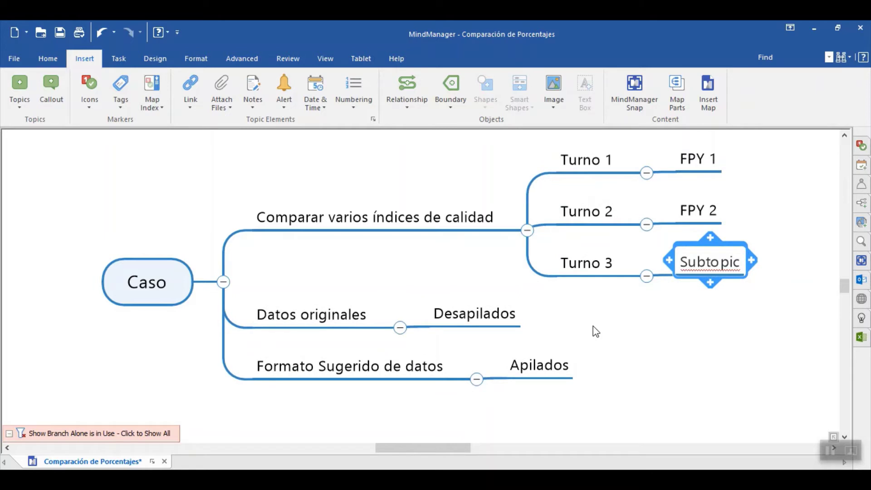
{"action": "type", "text": "FPY 3"}
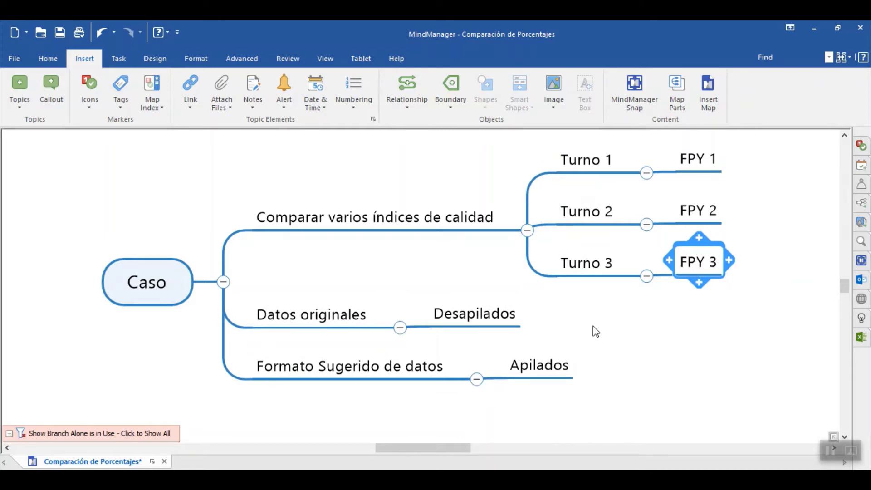
{"action": "key", "text": "Return"}
Add the subtopic "RY 1" to "Turno 1", below "FPY 1".
{"action": "key", "text": "Left"}
{"action": "key", "text": "Up"}
{"action": "key", "text": "Up"}
{"action": "key", "text": "Insert"}
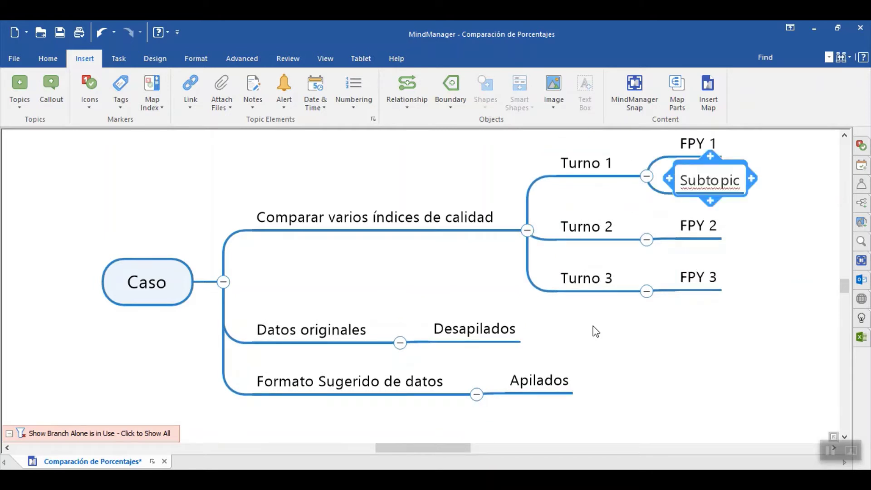
{"action": "type", "text": "RY"}
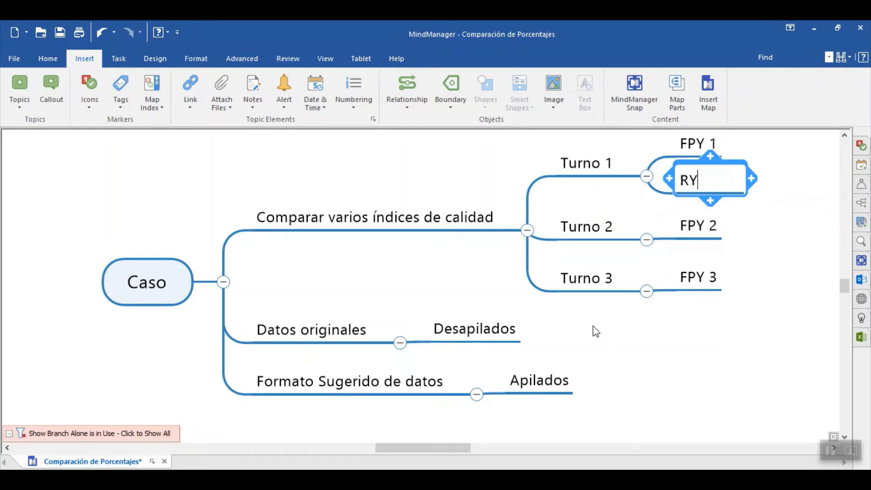
{"action": "type", "text": " 1"}
{"action": "key", "text": "Return"}
Add the subtopic "RY 2" to "Turno 2", below "FPY 2".
{"action": "key", "text": "Left"}
{"action": "key", "text": "Down"}
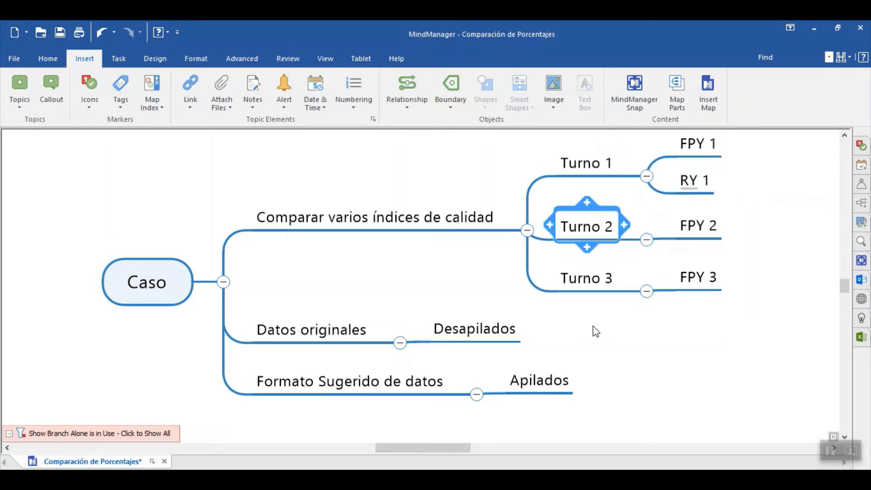
{"action": "key", "text": "Insert"}
{"action": "type", "text": "RY "}
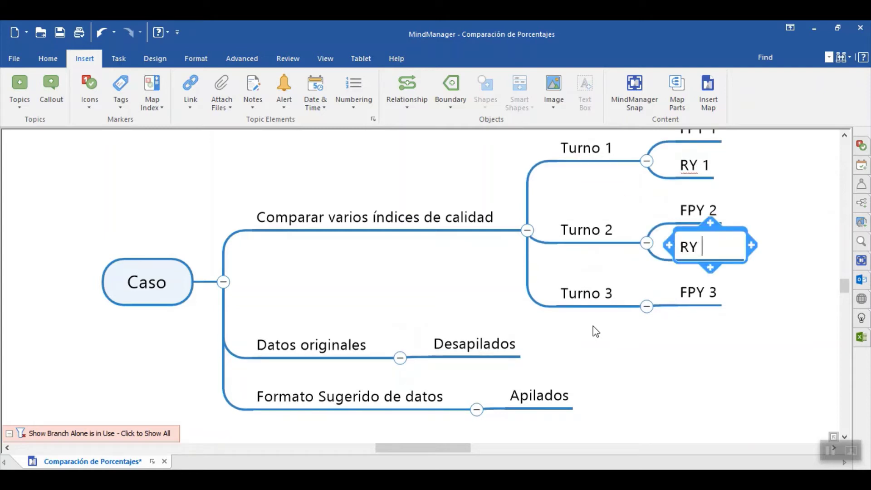
{"action": "type", "text": "2"}
{"action": "key", "text": "Return"}
Add the subtopic "RY 3" to "Turno 3", below "FPY 3".
{"action": "key", "text": "Left"}
{"action": "key", "text": "Down"}
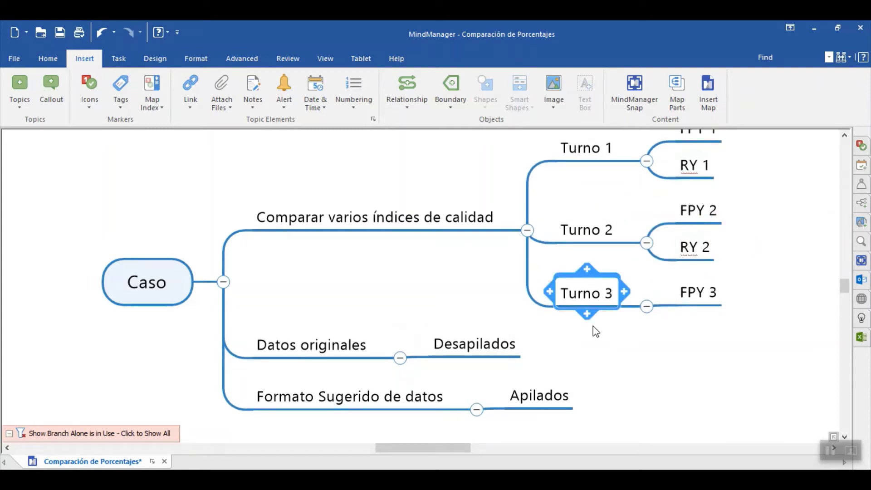
{"action": "key", "text": "Insert"}
{"action": "type", "text": "RY "}
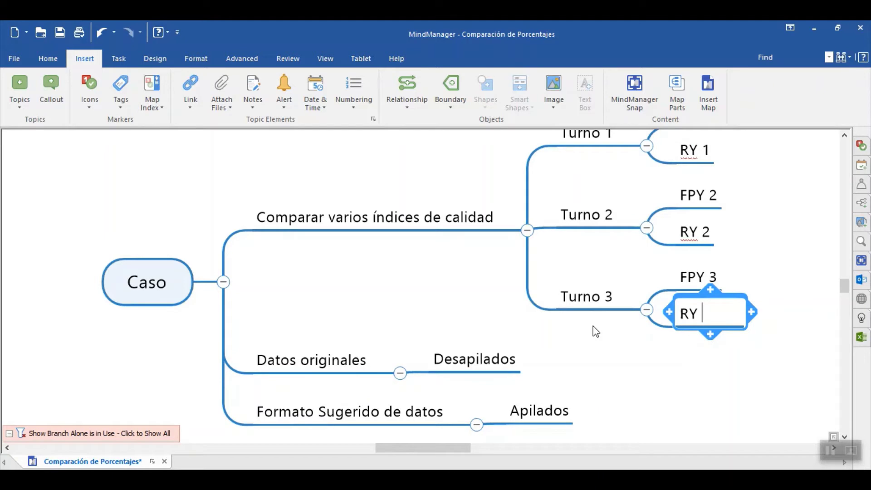
{"action": "type", "text": "3"}
{"action": "key", "text": "Return"}
Examine the three "Turno" branches and the "Datos originales" and "Formato Sugerido de datos" topics of "Caso".
{"action": "key", "text": "Left"}
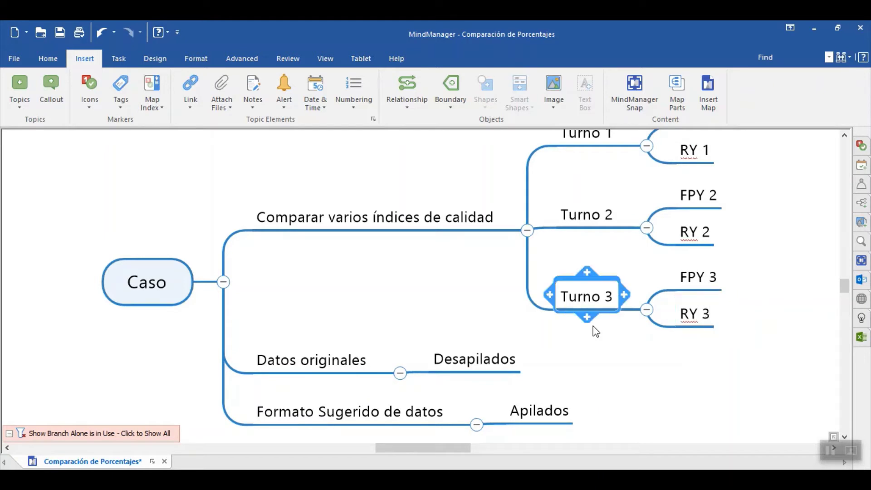
{"action": "key", "text": "Up"}
{"action": "key", "text": "Up"}
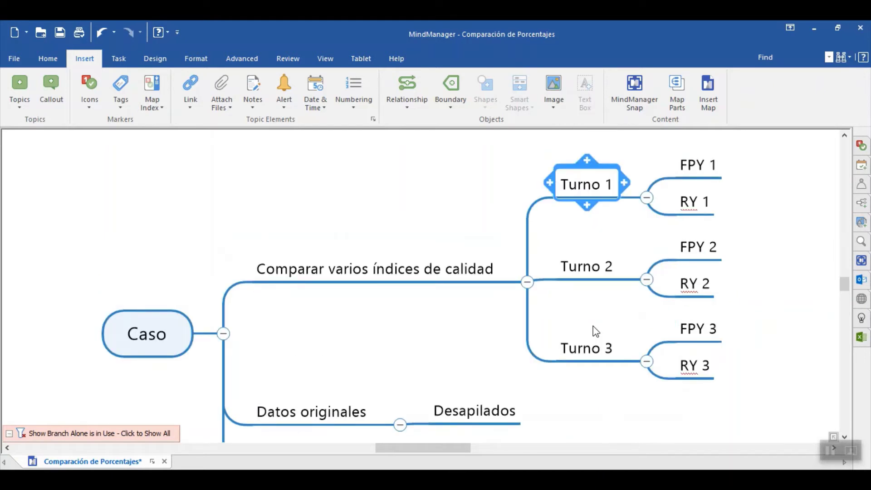
{"action": "key", "text": "Down"}
{"action": "key", "text": "Down"}
{"action": "key", "text": "Down"}
{"action": "key", "text": "Left"}
{"action": "key", "text": "Down"}
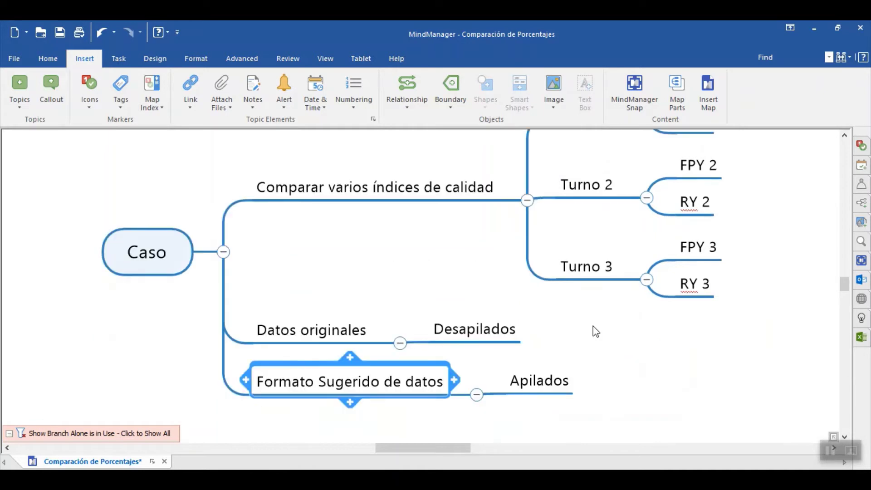
{"action": "key", "text": "Up"}
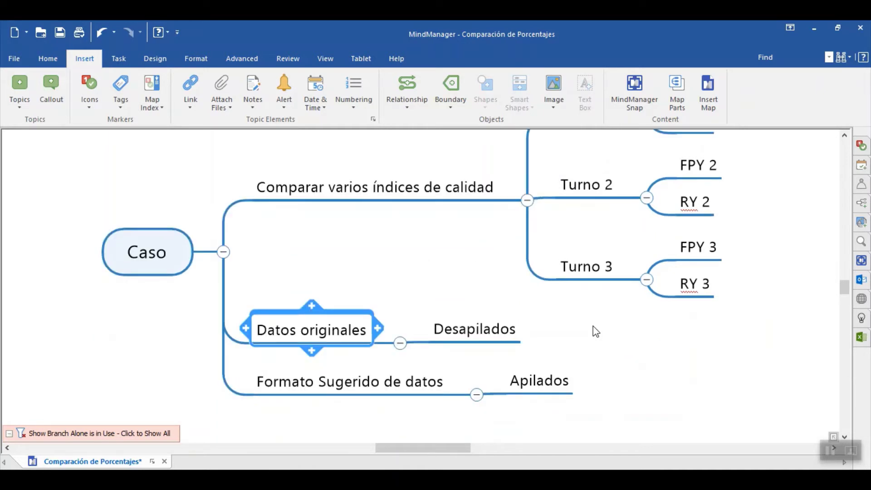
Switch to Minitab and shrink the output area so the "desapilado" worksheet shows more rows.
{"action": "key", "text": "alt+Tab"}
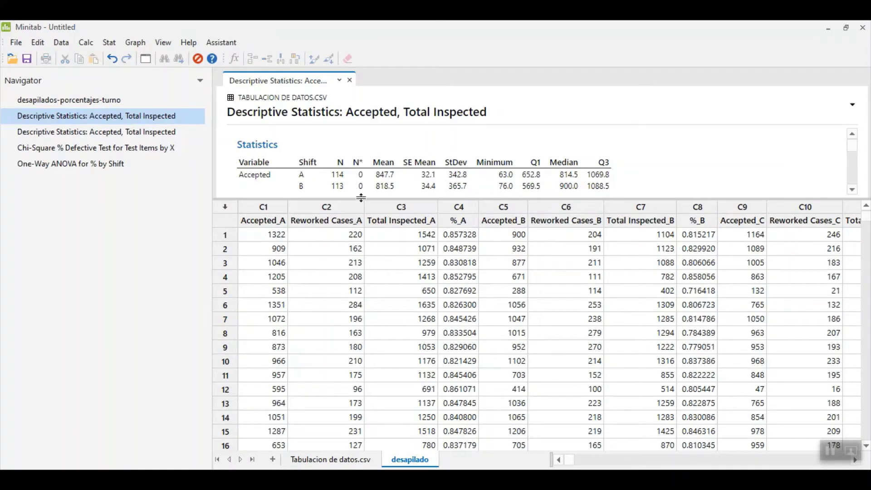
{"action": "left_click_drag", "start_coordinate": [358, 198], "coordinate": [347, 109]}
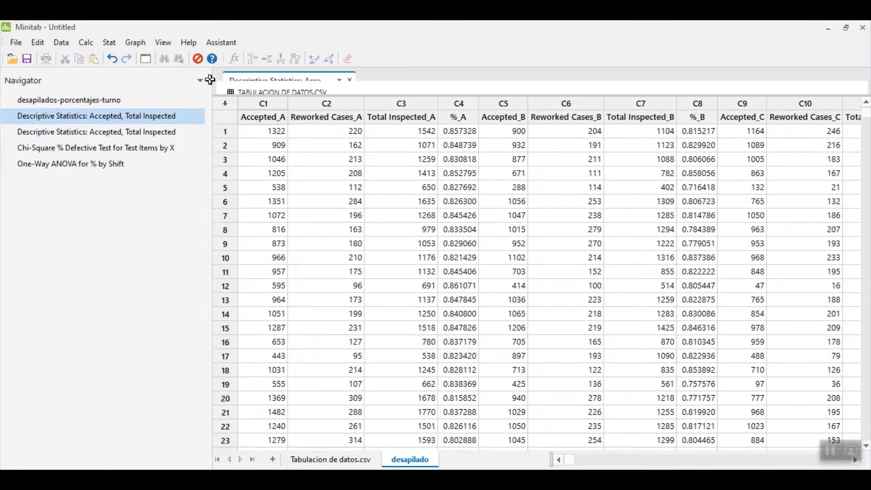
Hide the Navigator and look through the "desapilado" worksheet from its first row to its last filled row.
{"action": "left_click", "coordinate": [163, 42]}
{"action": "left_click", "coordinate": [185, 58]}
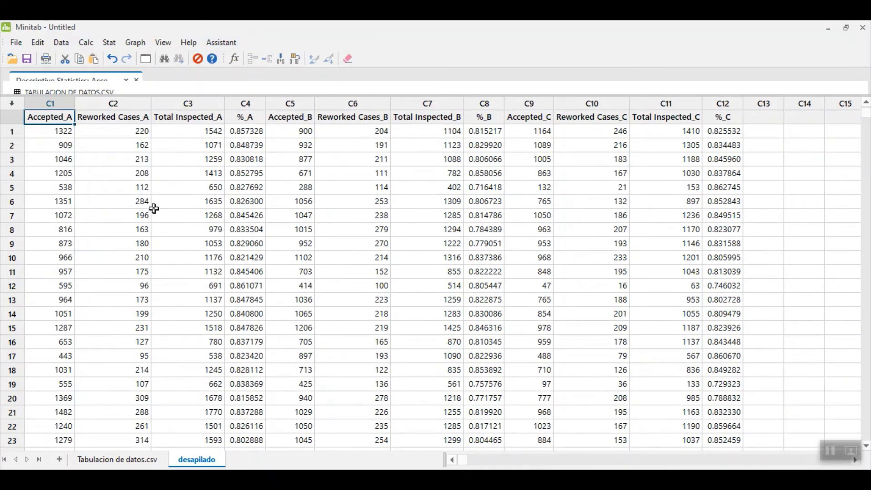
{"action": "scroll", "coordinate": [156, 209], "scroll_direction": "down", "scroll_amount": 20}
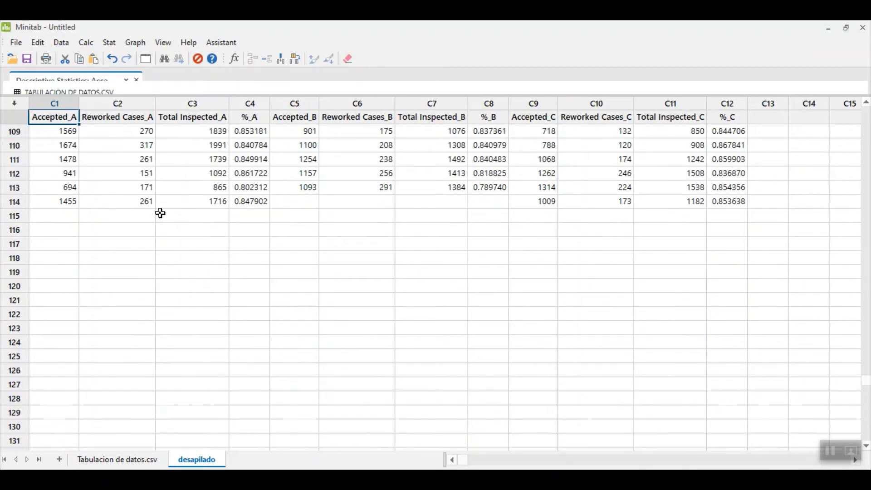
{"action": "scroll", "coordinate": [160, 213], "scroll_direction": "up", "scroll_amount": 1}
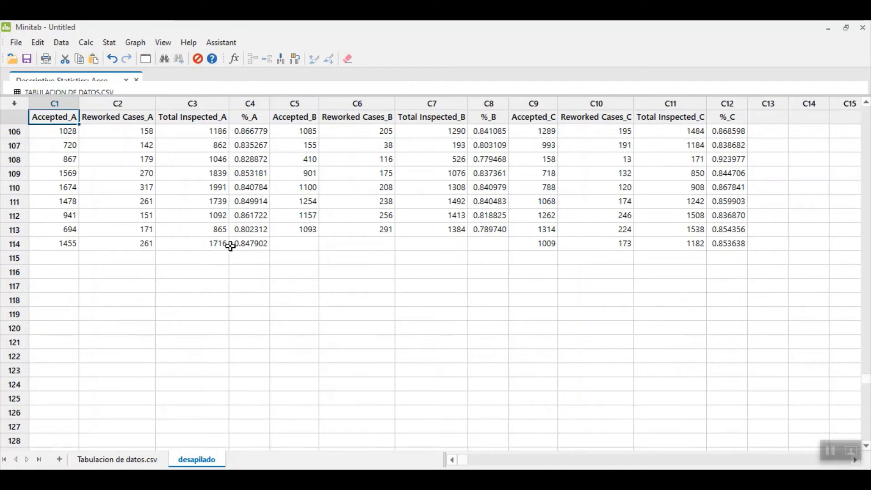
{"action": "scroll", "coordinate": [425, 232], "scroll_direction": "up", "scroll_amount": 6}
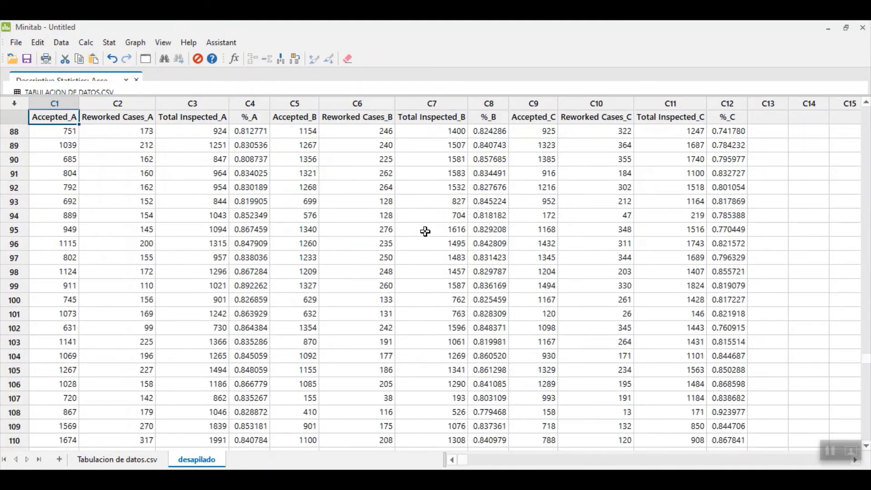
{"action": "scroll", "coordinate": [425, 232], "scroll_direction": "up", "scroll_amount": 20}
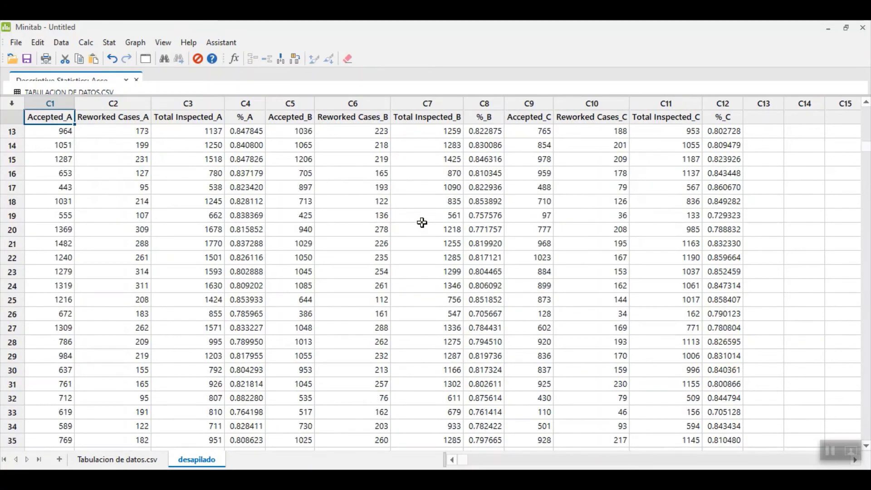
{"action": "scroll", "coordinate": [421, 222], "scroll_direction": "up", "scroll_amount": 4}
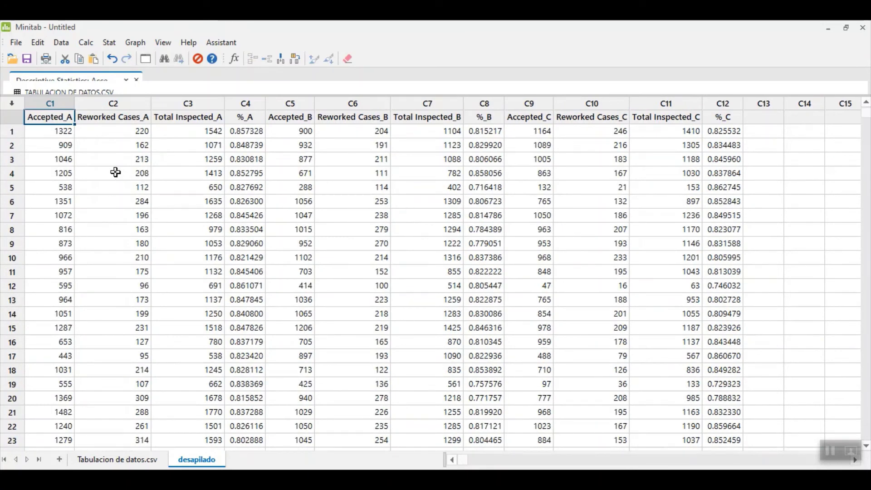
Review the shift A columns C1 to C3, and copy the %_A column into the empty column C14.
{"action": "left_click", "coordinate": [50, 103]}
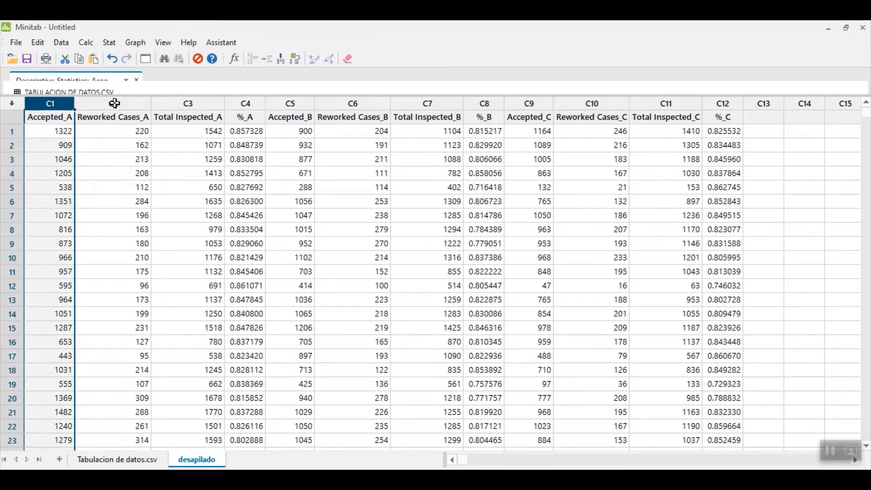
{"action": "left_click", "coordinate": [115, 104]}
{"action": "left_click", "coordinate": [178, 104]}
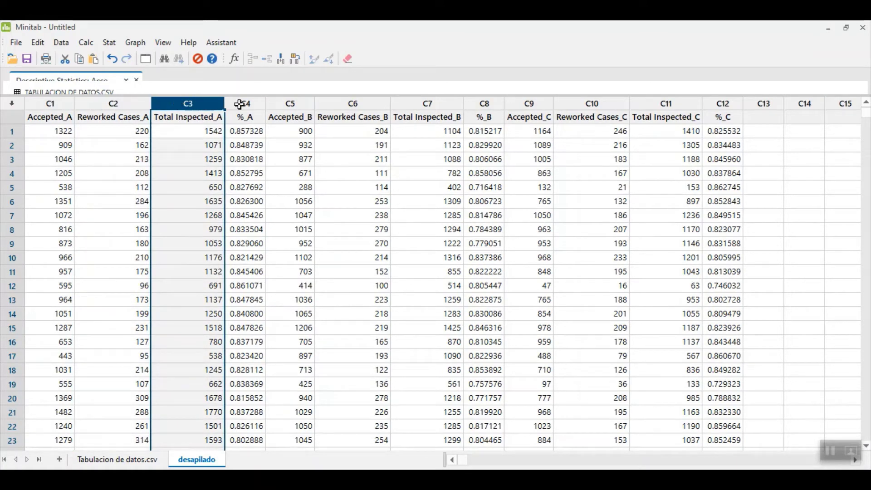
{"action": "left_click", "coordinate": [259, 101]}
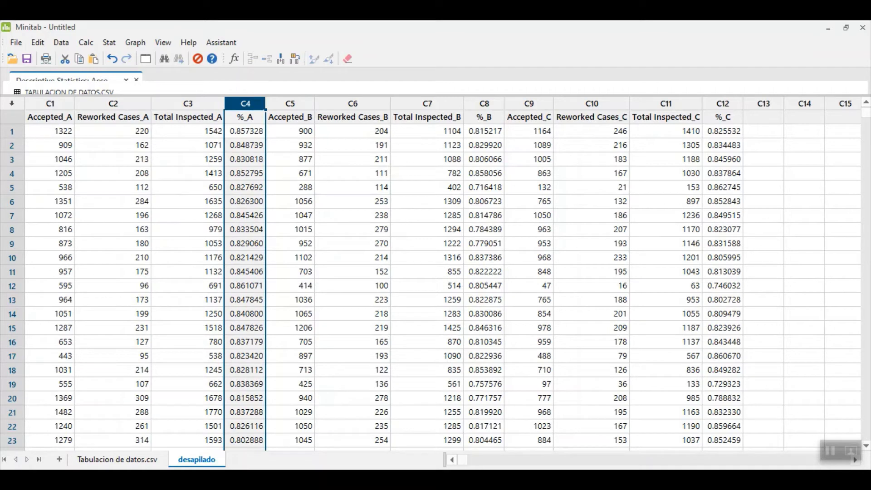
{"action": "left_click", "coordinate": [798, 119]}
{"action": "key", "text": "ctrl+v"}
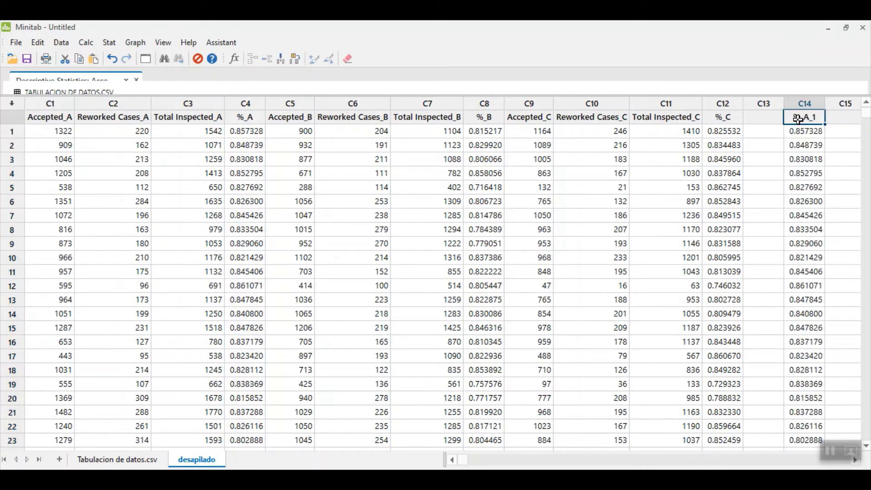
Copy the %_B column into C15 and the %_C column into C16, beside the copied shift A percentages.
{"action": "left_click", "coordinate": [485, 104]}
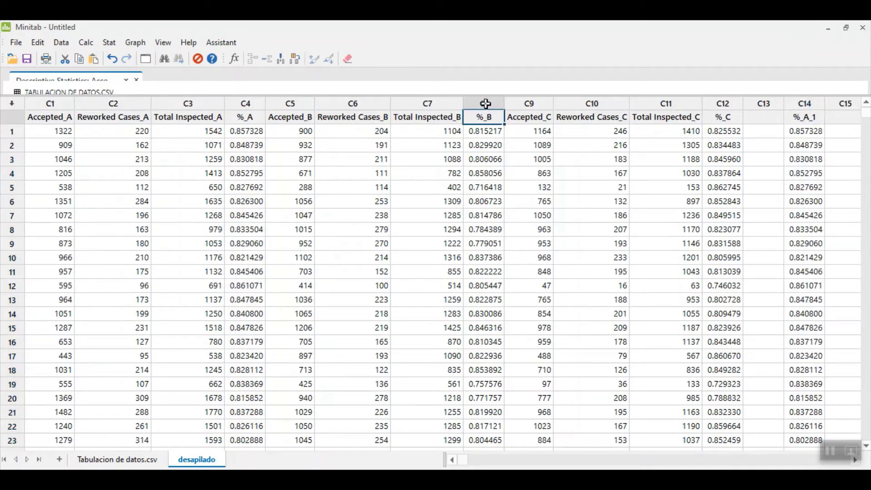
{"action": "key", "text": "ctrl+c"}
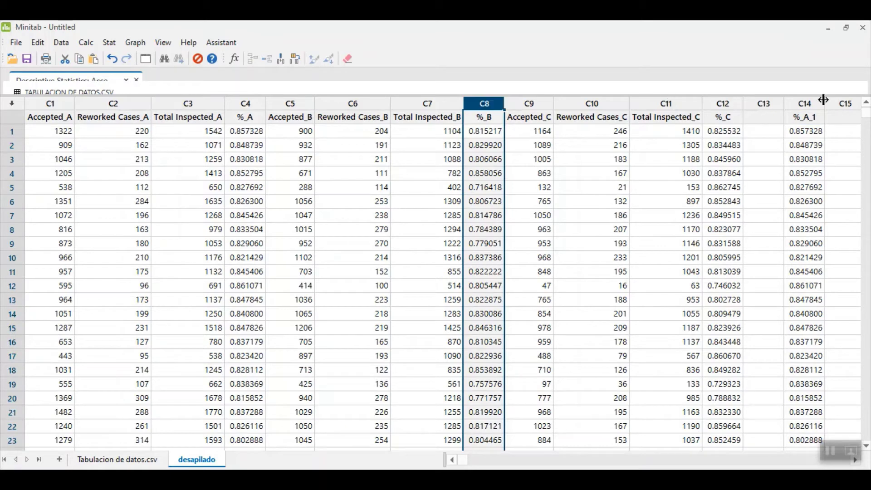
{"action": "left_click", "coordinate": [843, 118]}
{"action": "key", "text": "ctrl+v"}
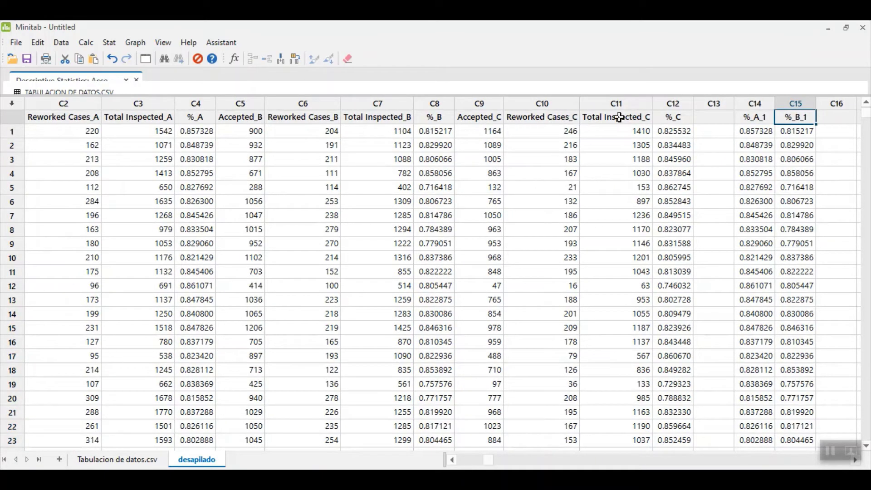
{"action": "left_click", "coordinate": [668, 107]}
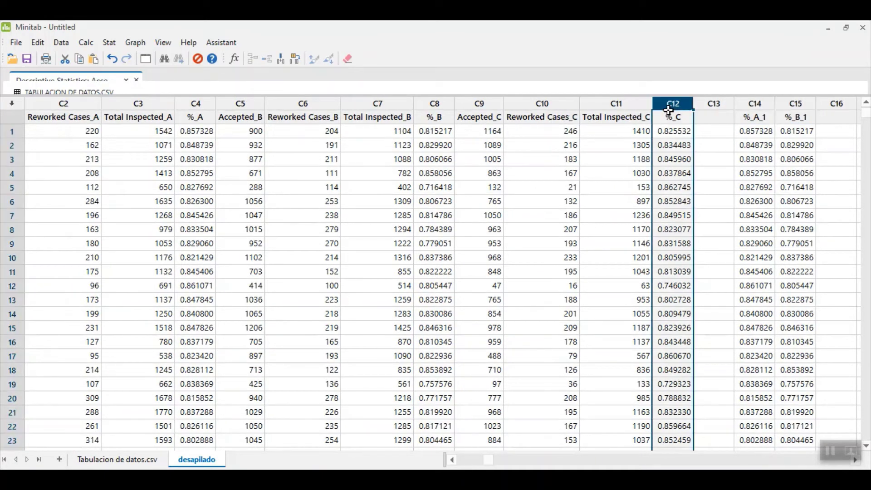
{"action": "left_click", "coordinate": [831, 119]}
{"action": "key", "text": "ctrl+v"}
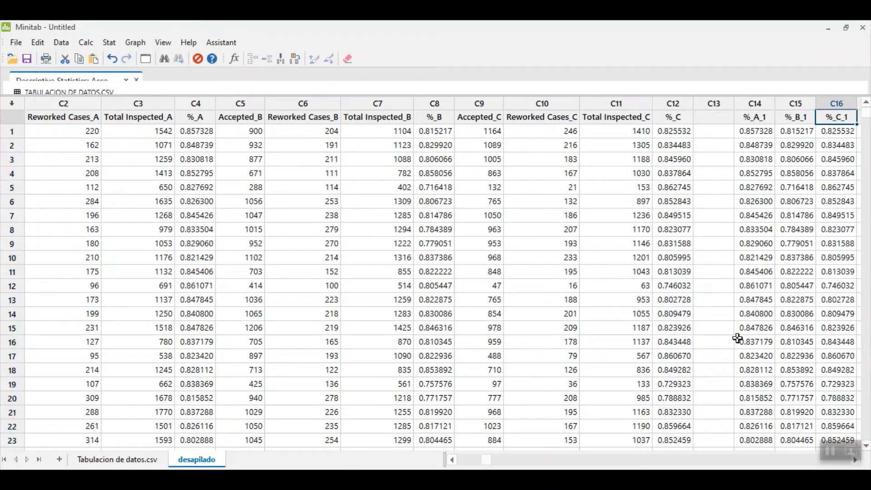
Examine the copied percentage columns C14 to C16 and the first-row value of each shift.
{"action": "left_click", "coordinate": [754, 103]}
{"action": "left_click", "coordinate": [839, 103], "text": "shift"}
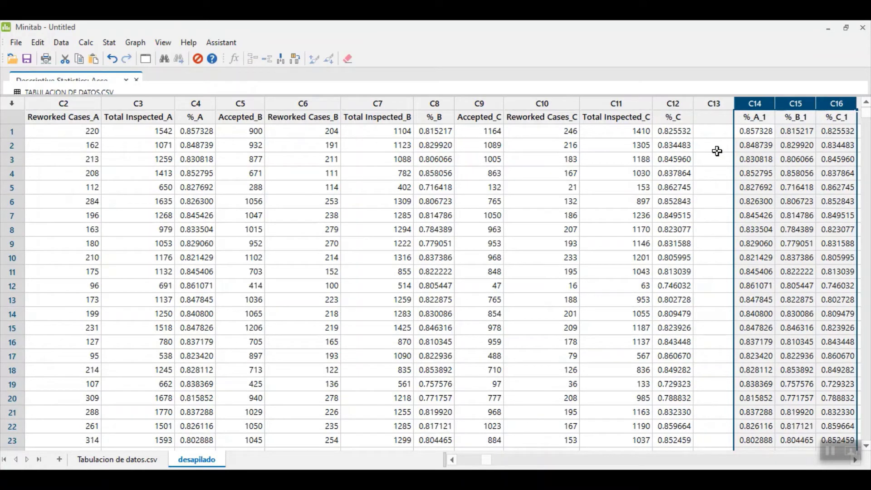
{"action": "left_click", "coordinate": [753, 133]}
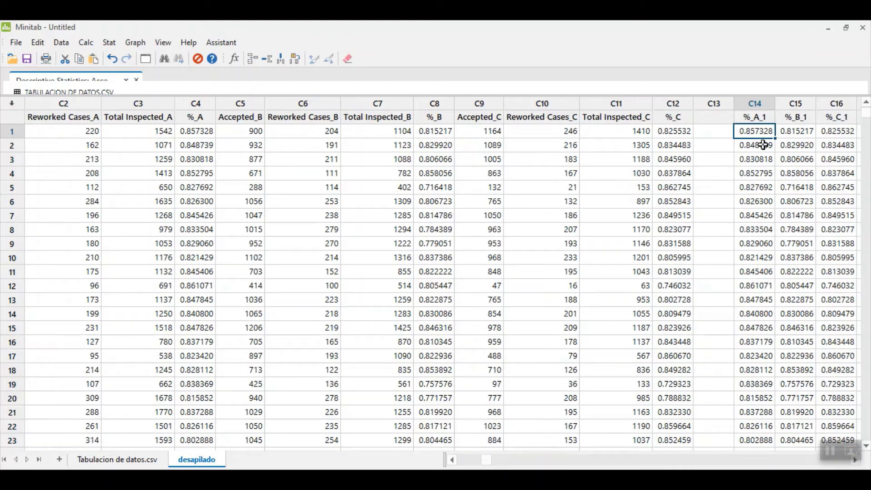
{"action": "left_click", "coordinate": [798, 133]}
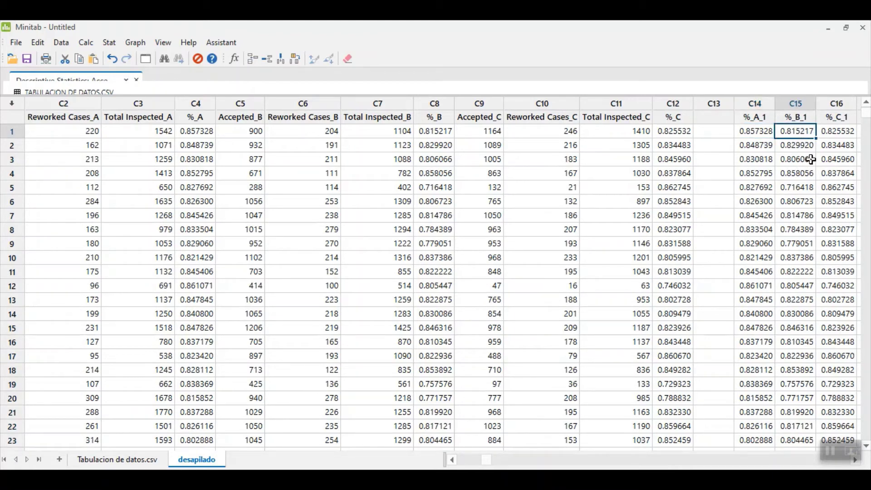
{"action": "left_click", "coordinate": [849, 131]}
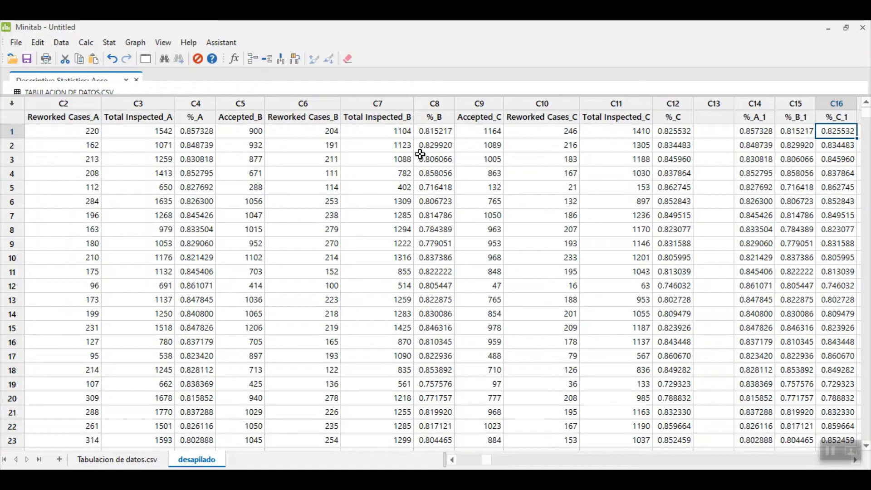
{"action": "left_click", "coordinate": [480, 134]}
{"action": "key", "text": "Left"}
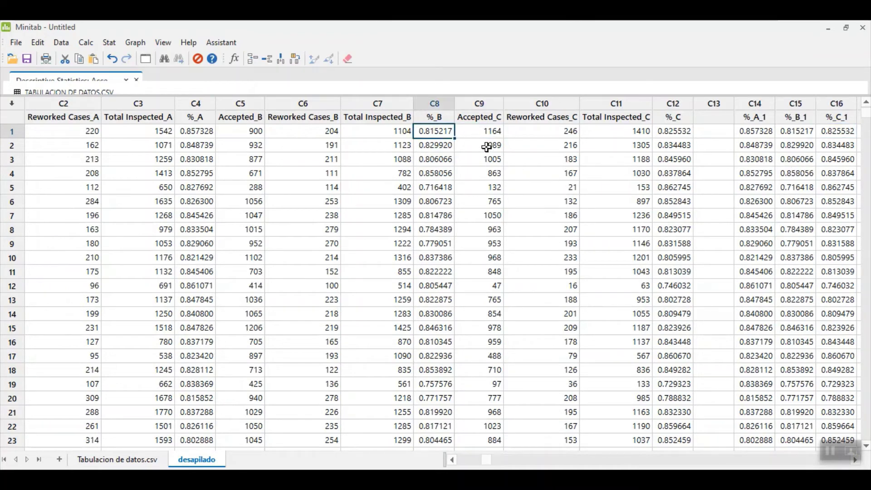
Examine the first row's accepted, reworked, total inspected and percentage values shift by shift, from C1 through C11.
{"action": "key", "text": "Home"}
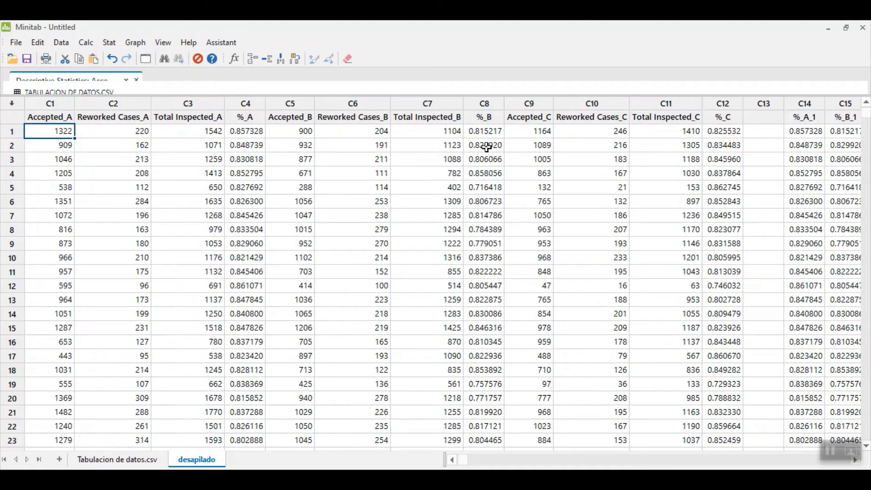
{"action": "key", "text": "Right"}
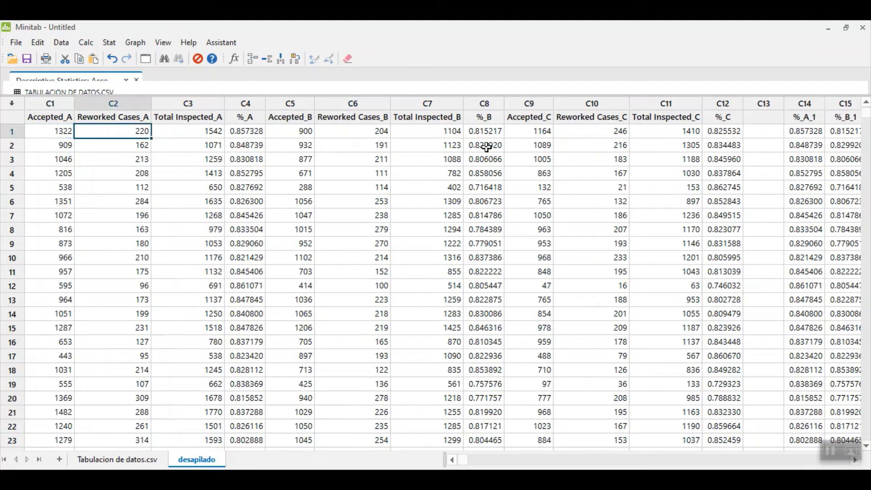
{"action": "key", "text": "Right"}
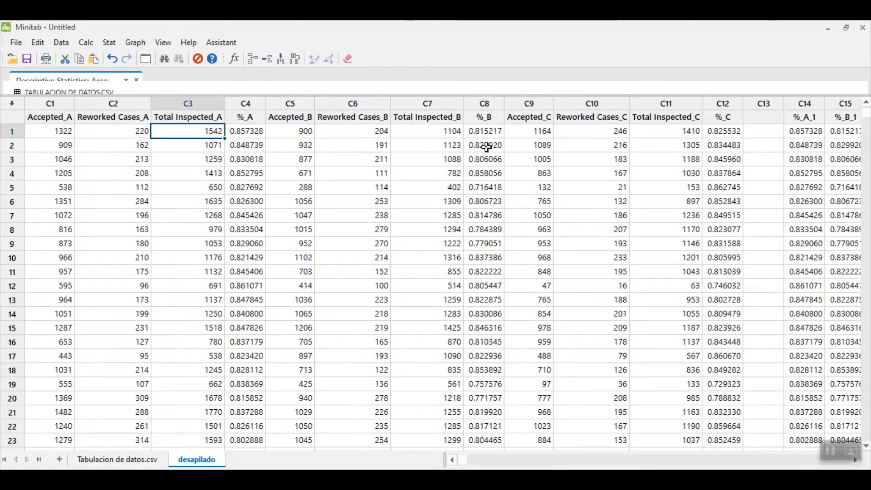
{"action": "key", "text": "Left"}
{"action": "key", "text": "Left"}
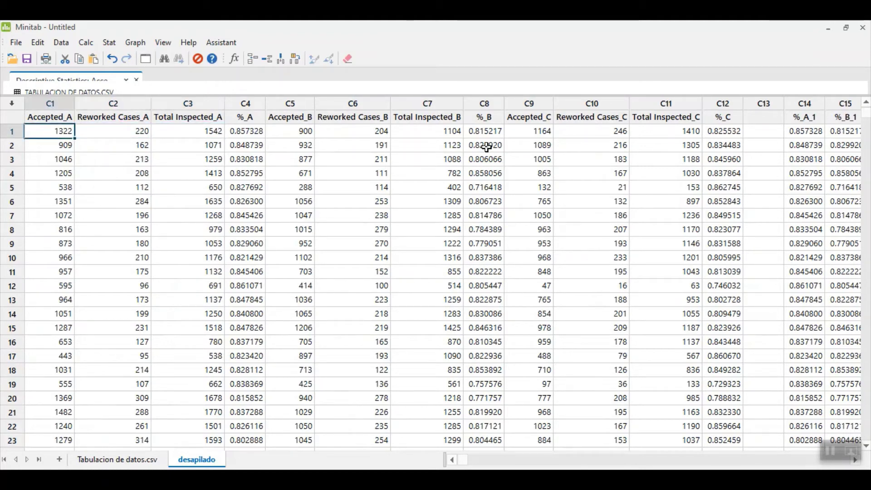
{"action": "key", "text": "Right"}
{"action": "key", "text": "Right"}
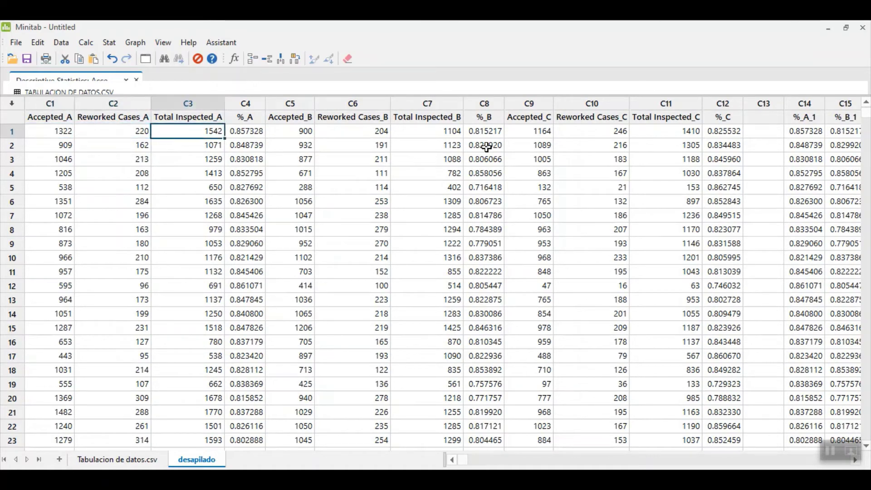
{"action": "key", "text": "Right"}
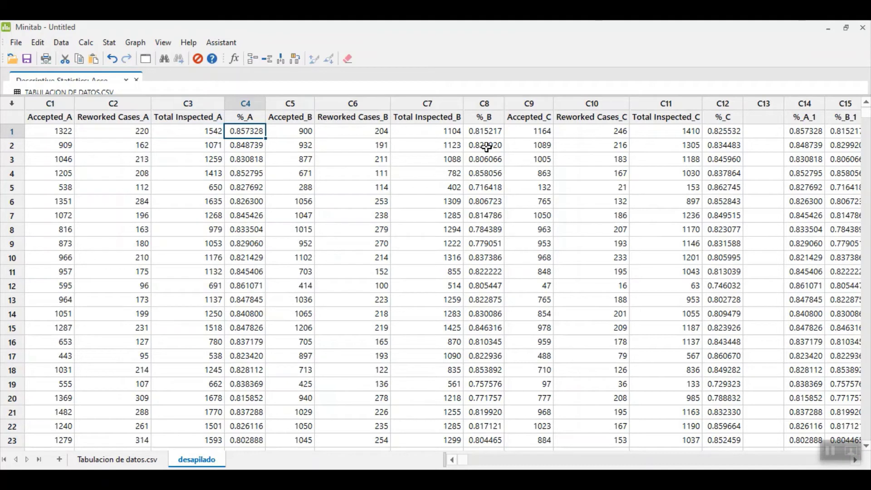
{"action": "key", "text": "Right"}
{"action": "key", "text": "Right"}
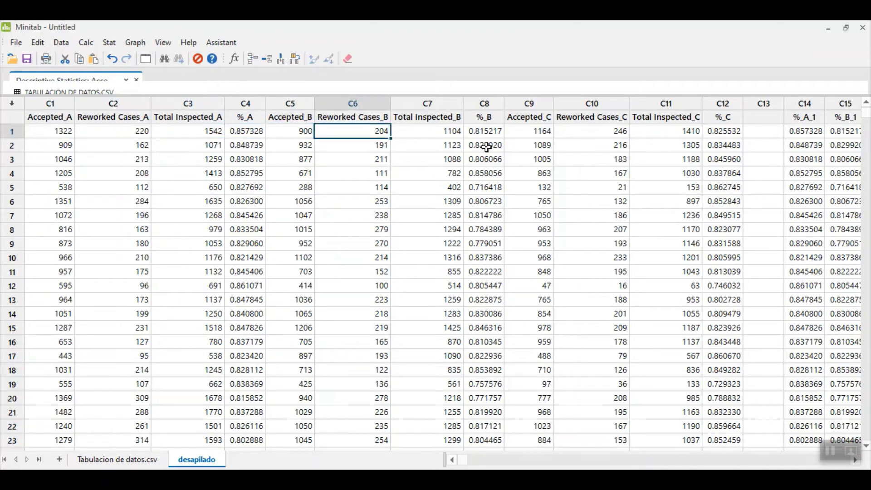
{"action": "key", "text": "Right"}
{"action": "key", "text": "Right"}
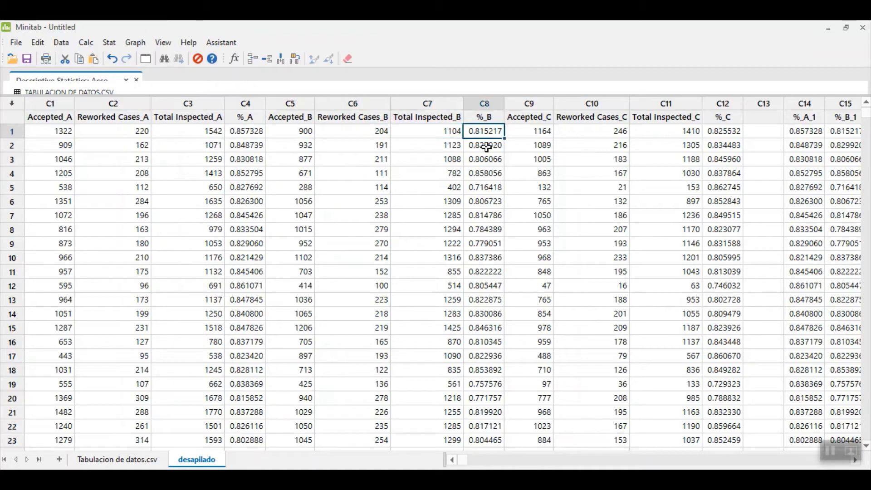
{"action": "key", "text": "Right"}
{"action": "key", "text": "Right"}
{"action": "key", "text": "Right"}
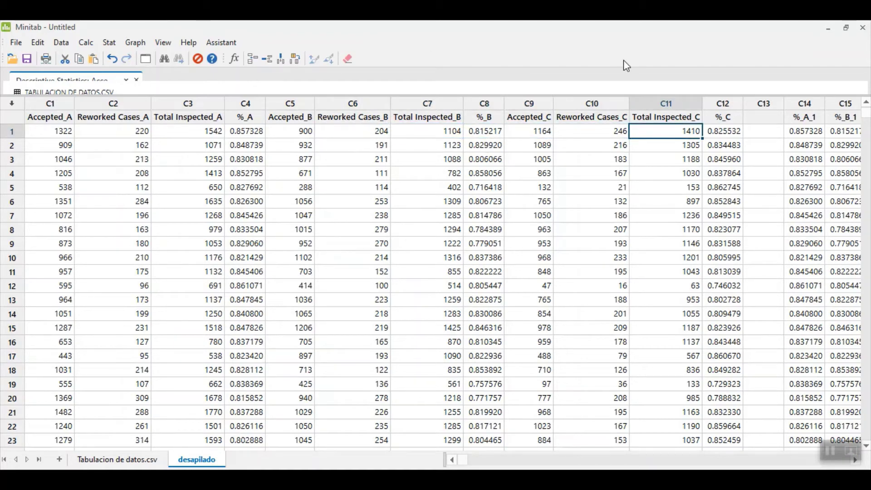
Compare the full block of count and percentage columns C1 to C12 with the percentage-only columns C14 to C16.
{"action": "left_click_drag", "start_coordinate": [50, 103], "coordinate": [726, 108]}
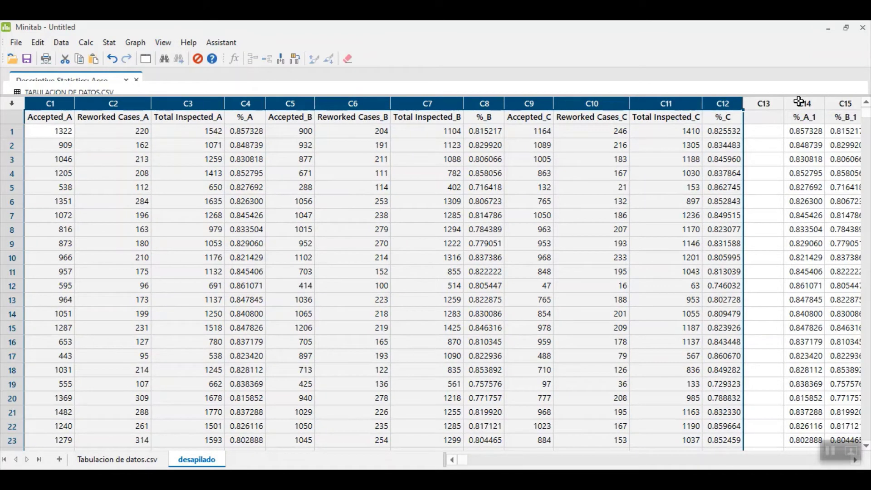
{"action": "left_click_drag", "start_coordinate": [799, 102], "coordinate": [653, 120]}
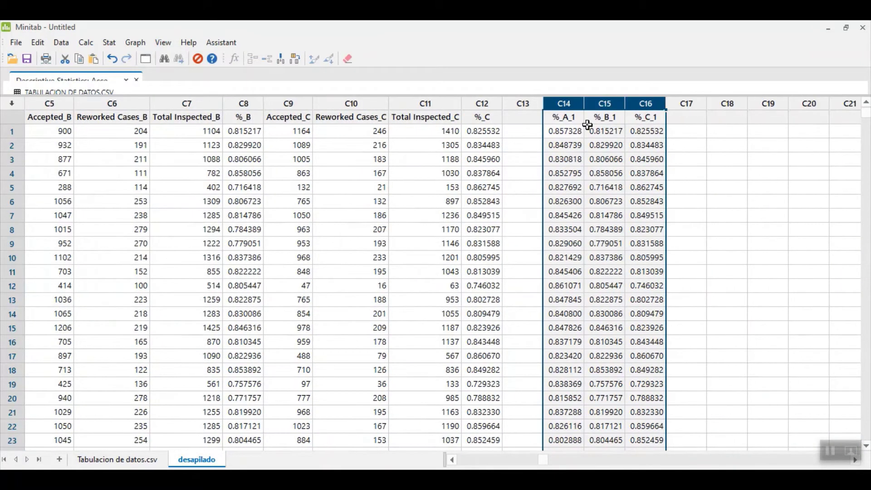
{"action": "left_click", "coordinate": [568, 119]}
{"action": "left_click", "coordinate": [655, 117]}
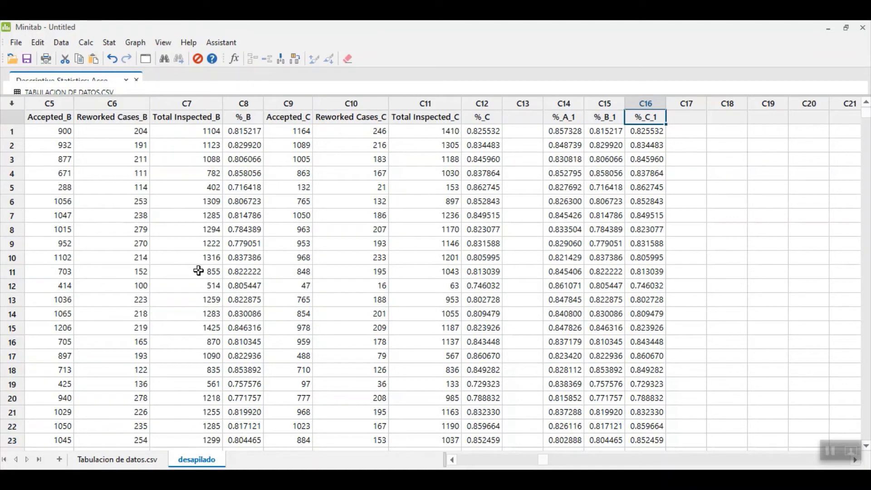
{"action": "left_click_drag", "start_coordinate": [490, 103], "coordinate": [14, 104]}
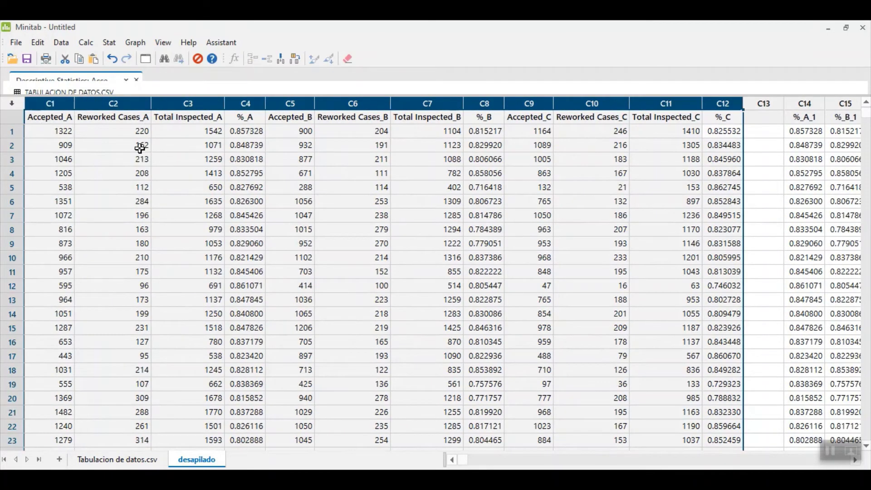
{"action": "left_click", "coordinate": [89, 134]}
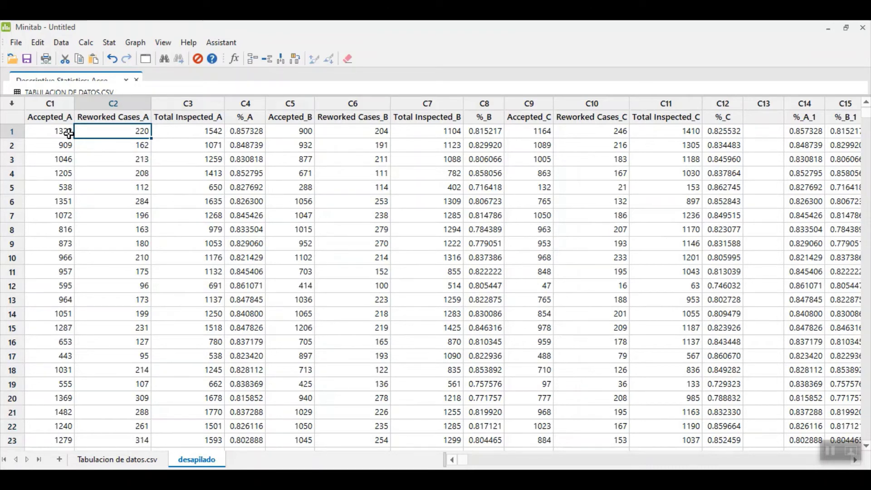
{"action": "left_click", "coordinate": [53, 100]}
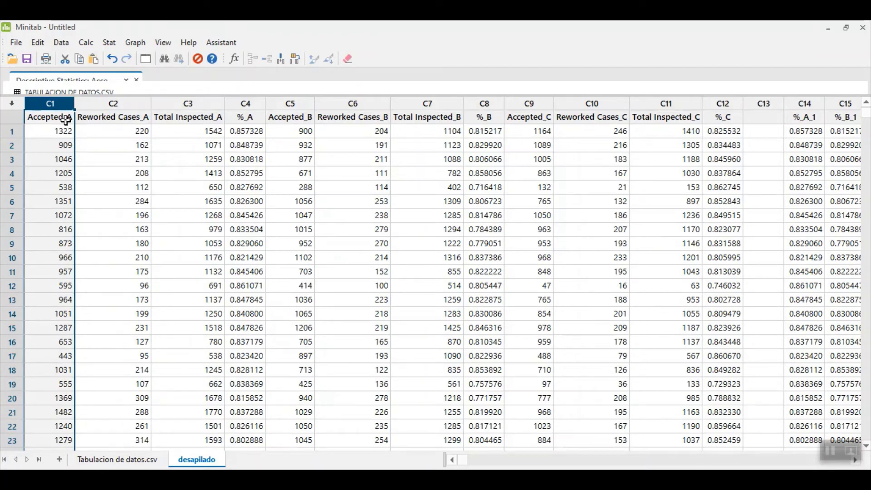
Examine the unstacked worksheet's Accepted_A, %_A and %_B columns and the first accepted value of shift A.
{"action": "left_click", "coordinate": [51, 112]}
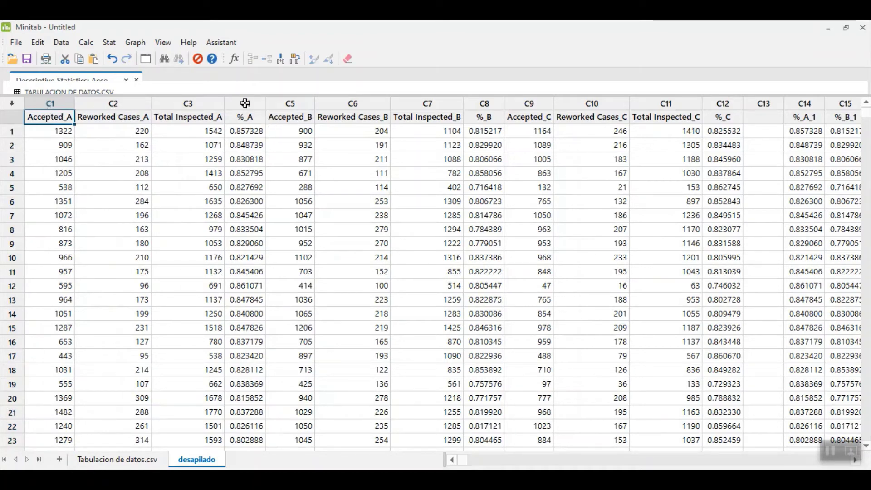
{"action": "left_click", "coordinate": [246, 117]}
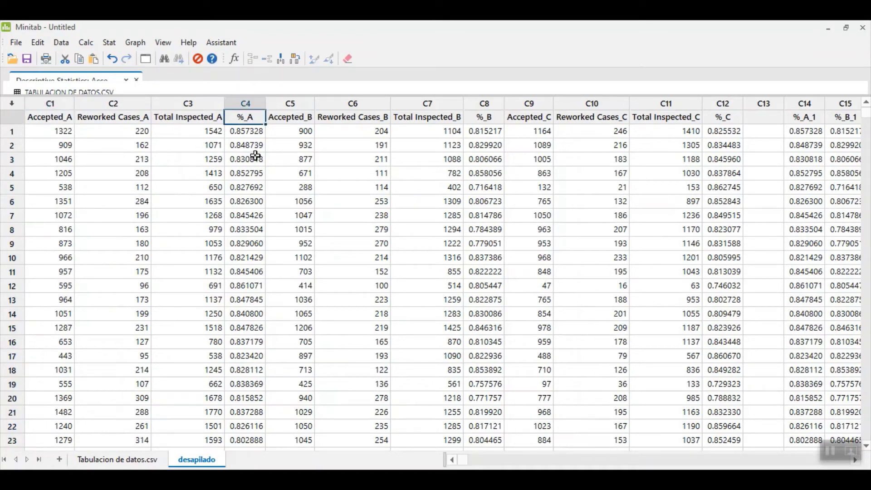
{"action": "left_click", "coordinate": [496, 119]}
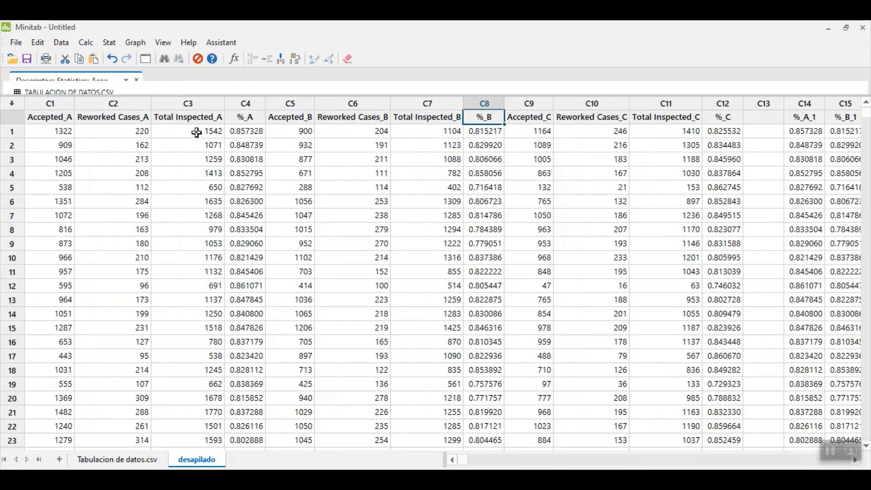
{"action": "left_click", "coordinate": [66, 129]}
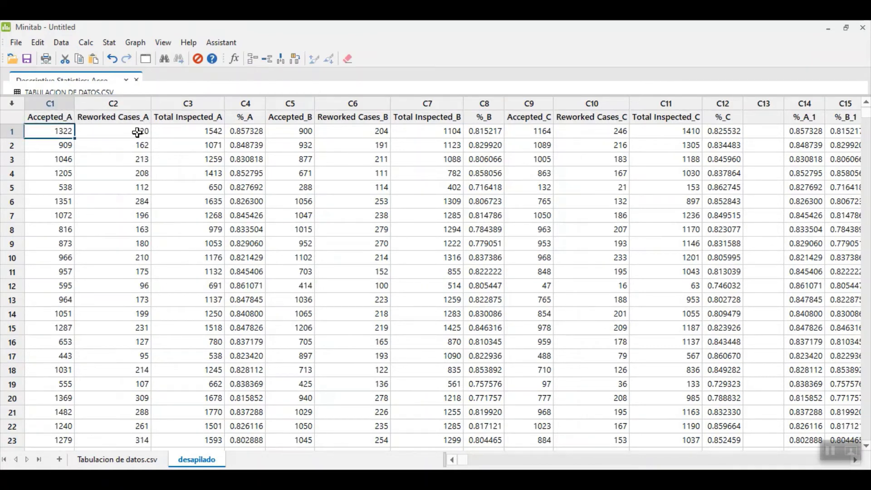
Compare the stacked layout with its Shift column in Tabulacion de datos.csv against the unstacked desapilado worksheet.
{"action": "left_click", "coordinate": [136, 460]}
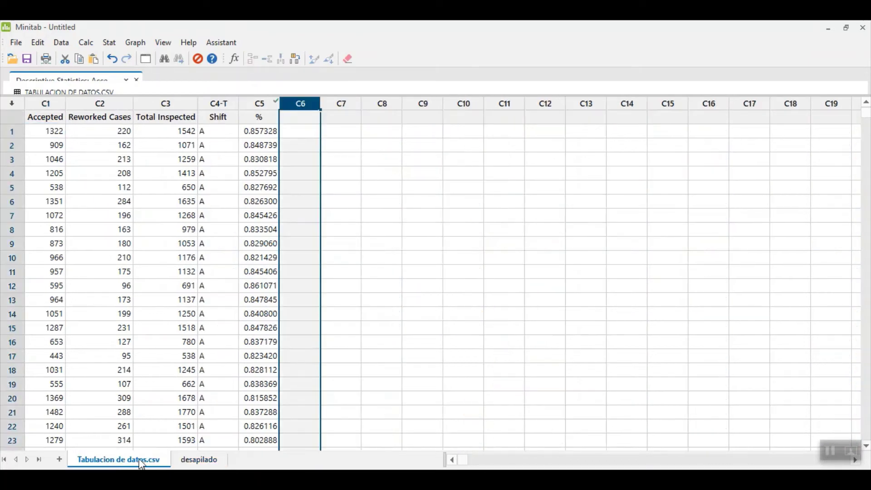
{"action": "left_click", "coordinate": [293, 176]}
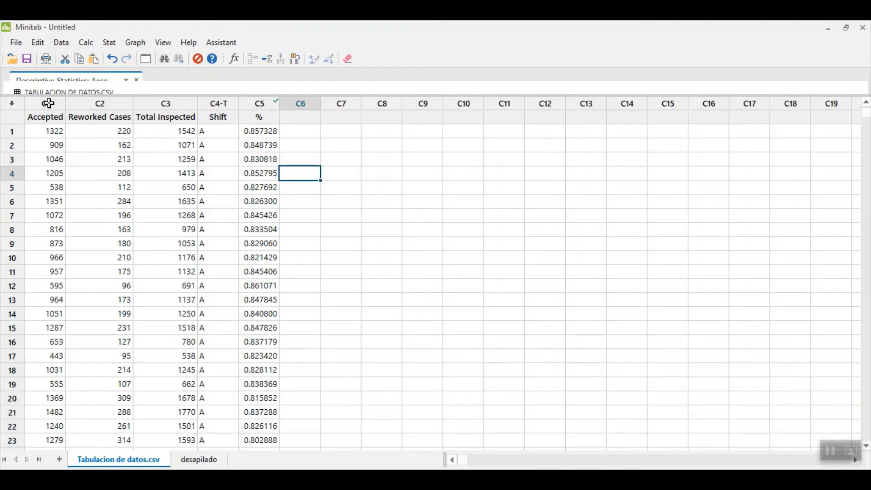
{"action": "left_click_drag", "start_coordinate": [49, 103], "coordinate": [215, 105]}
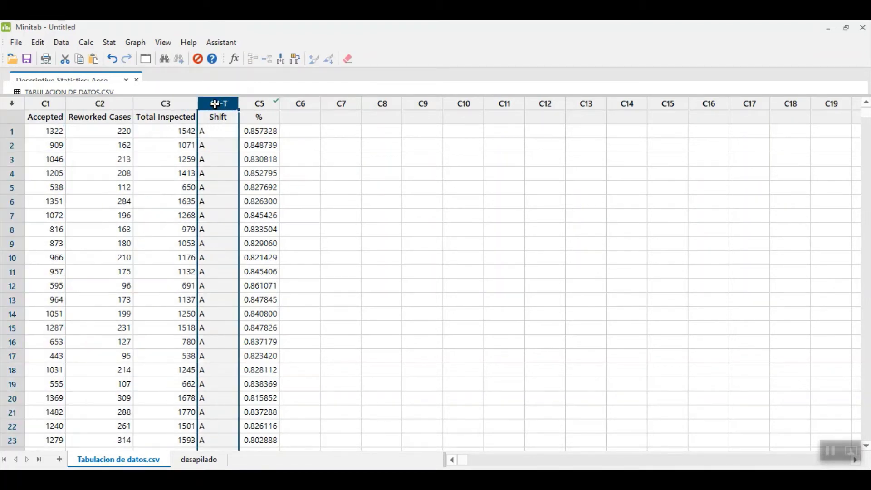
{"action": "left_click", "coordinate": [198, 459]}
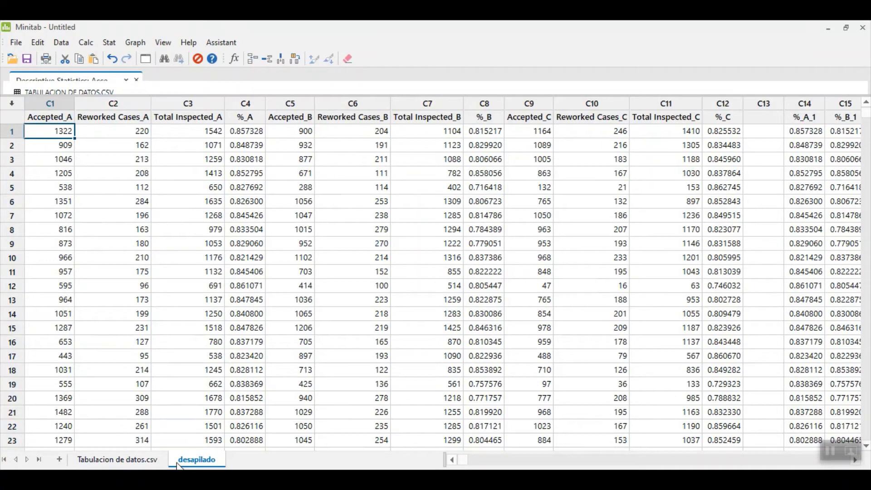
Go through the column headings of the stacked Tabulacion de datos.csv worksheet, from Accepted to %.
{"action": "left_click", "coordinate": [117, 459]}
{"action": "left_click", "coordinate": [53, 120]}
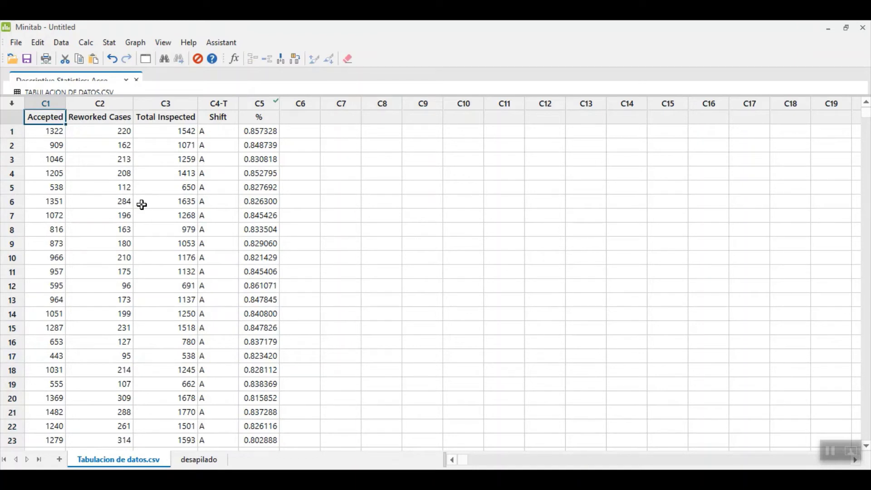
{"action": "key", "text": "Right"}
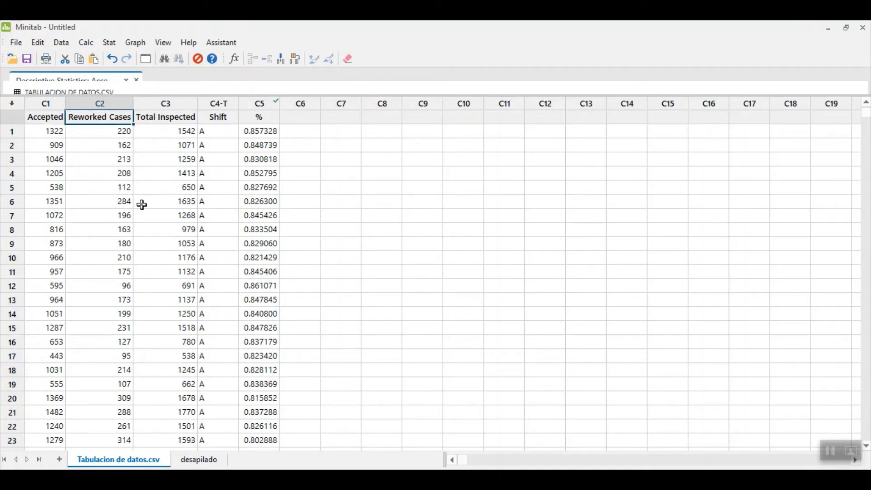
{"action": "key", "text": "Right"}
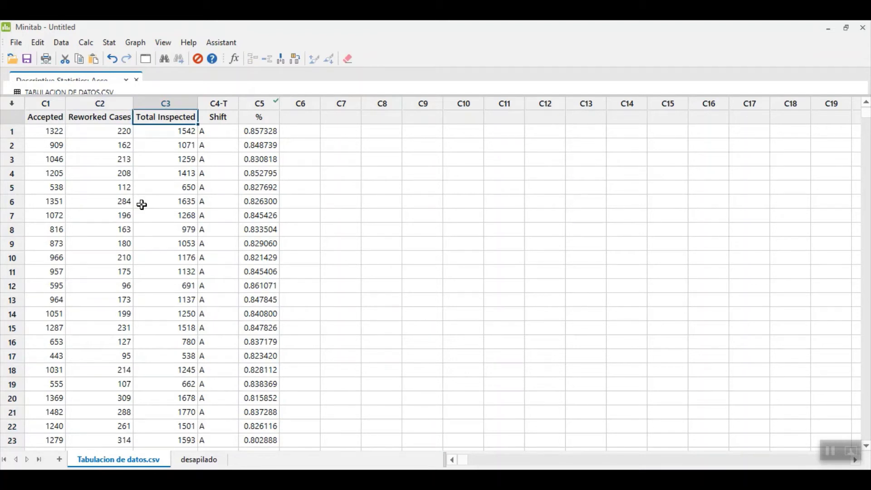
{"action": "key", "text": "Right"}
{"action": "key", "text": "Right"}
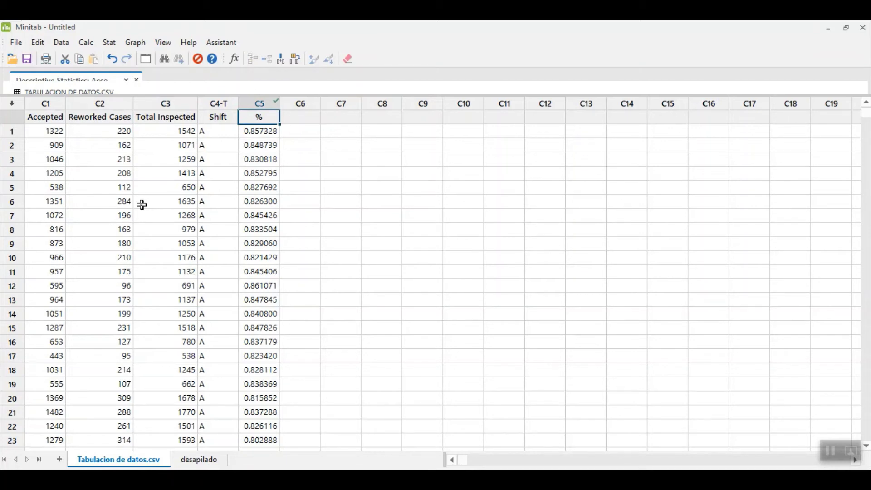
Check the formula behind the % column and look over the column's values.
{"action": "mouse_move", "coordinate": [276, 103]}
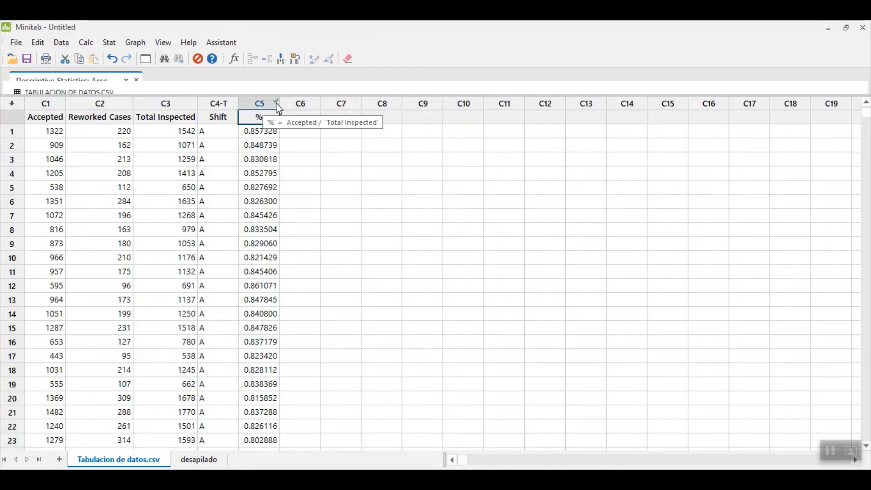
{"action": "scroll", "coordinate": [261, 207], "scroll_direction": "down", "scroll_amount": 1}
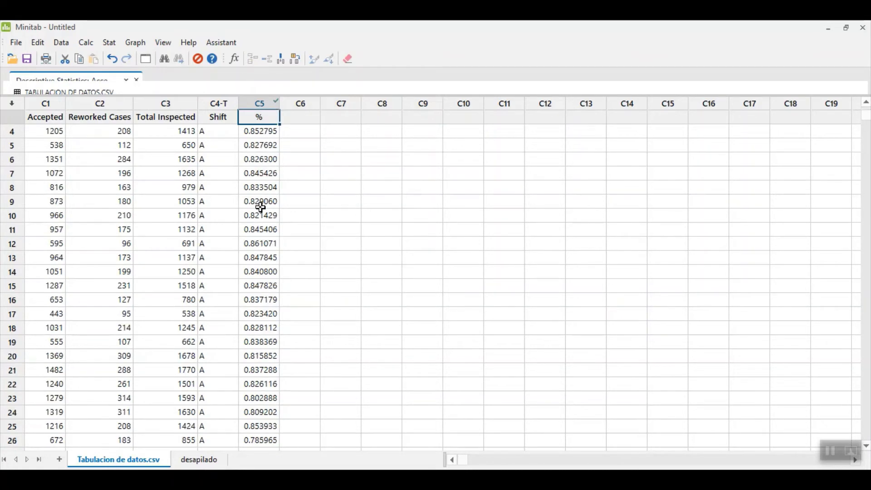
{"action": "scroll", "coordinate": [261, 208], "scroll_direction": "down", "scroll_amount": 4}
{"action": "scroll", "coordinate": [260, 204], "scroll_direction": "up", "scroll_amount": 4}
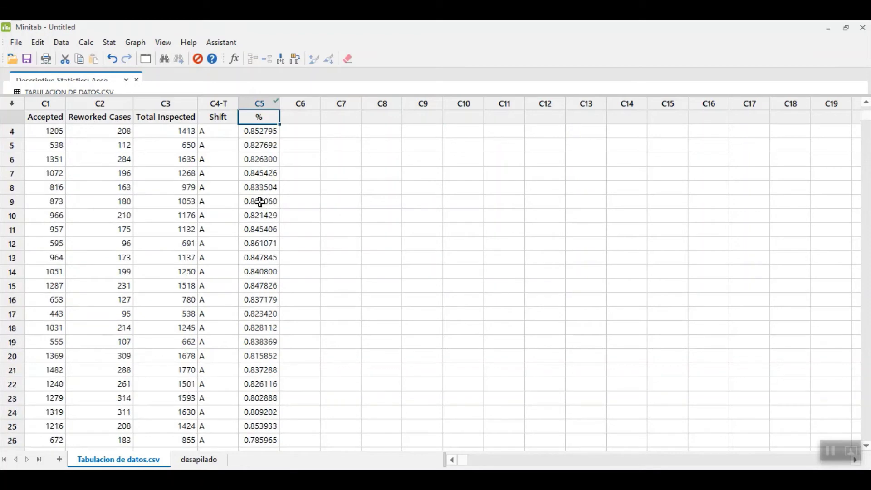
{"action": "scroll", "coordinate": [260, 202], "scroll_direction": "up", "scroll_amount": 1}
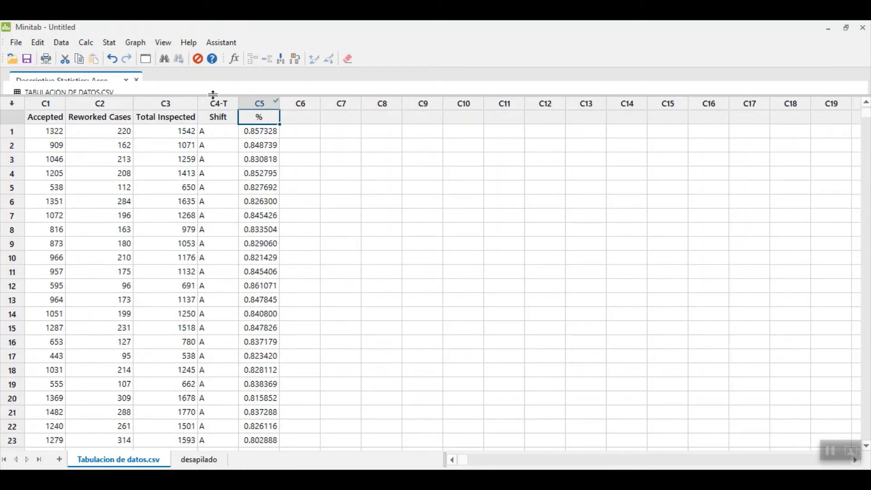
Enlarge the worksheet area slightly and look through the shift labels in the Shift column.
{"action": "mouse_move", "coordinate": [213, 91]}
{"action": "left_mouse_down"}
{"action": "mouse_move", "coordinate": [243, 252]}
{"action": "mouse_move", "coordinate": [244, 159]}
{"action": "mouse_move", "coordinate": [227, 84]}
{"action": "left_mouse_up"}
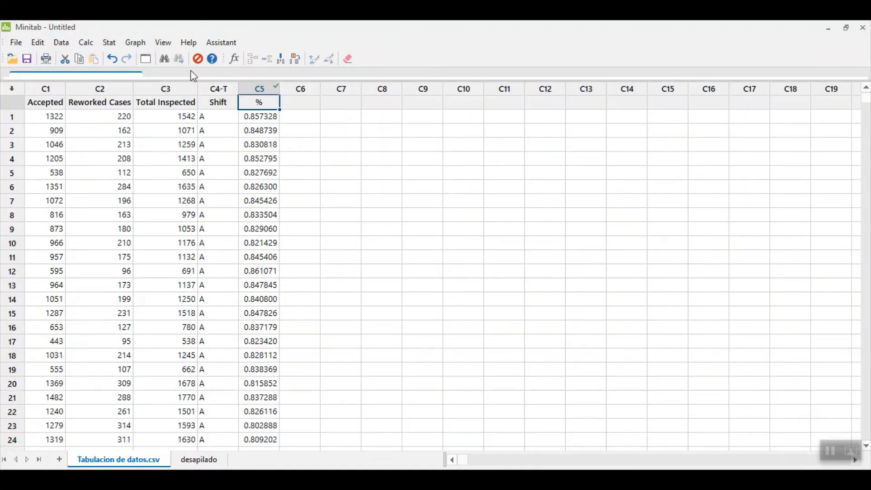
{"action": "left_click_drag", "start_coordinate": [224, 116], "coordinate": [229, 355]}
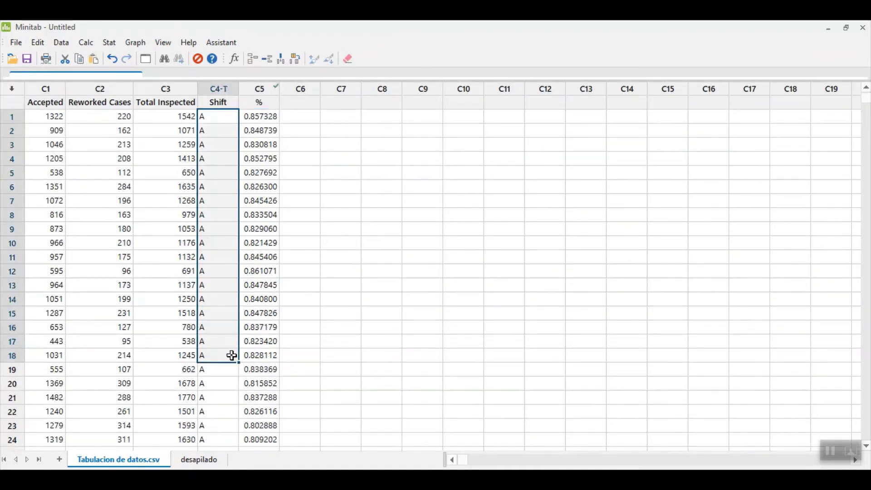
{"action": "scroll", "coordinate": [230, 390], "scroll_direction": "down", "scroll_amount": 6}
{"action": "scroll", "coordinate": [230, 391], "scroll_direction": "up", "scroll_amount": 6}
Run the Assistant's One-Way ANOVA with % as the Y data, Shift as the X values and an alpha level of 0.05.
{"action": "left_click", "coordinate": [217, 43]}
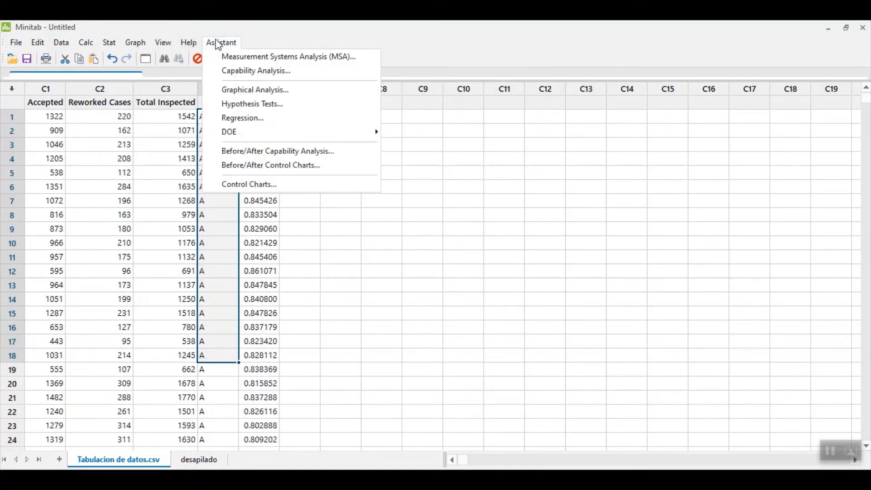
{"action": "left_click", "coordinate": [268, 105]}
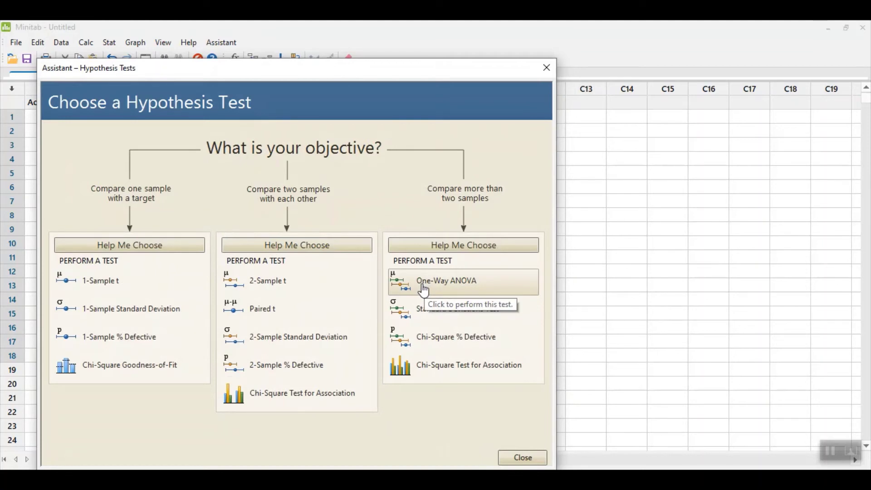
{"action": "left_click", "coordinate": [424, 290]}
{"action": "left_click", "coordinate": [437, 204]}
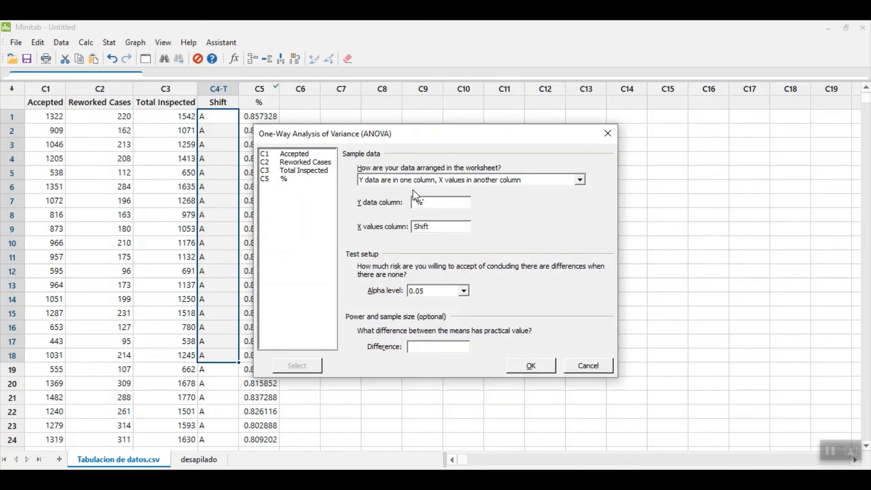
{"action": "left_click", "coordinate": [528, 366]}
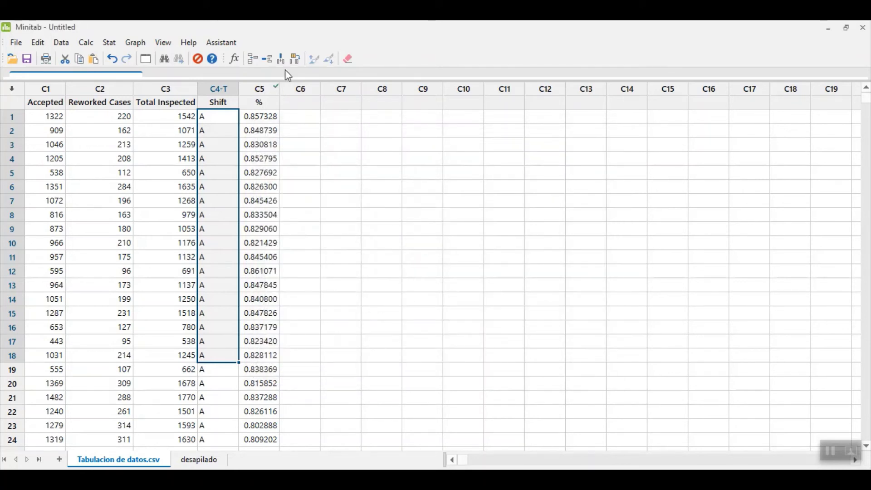
Change the window layout to show only the output with the One-Way ANOVA report for % by Shift.
{"action": "left_click", "coordinate": [163, 43]}
{"action": "left_click", "coordinate": [187, 104]}
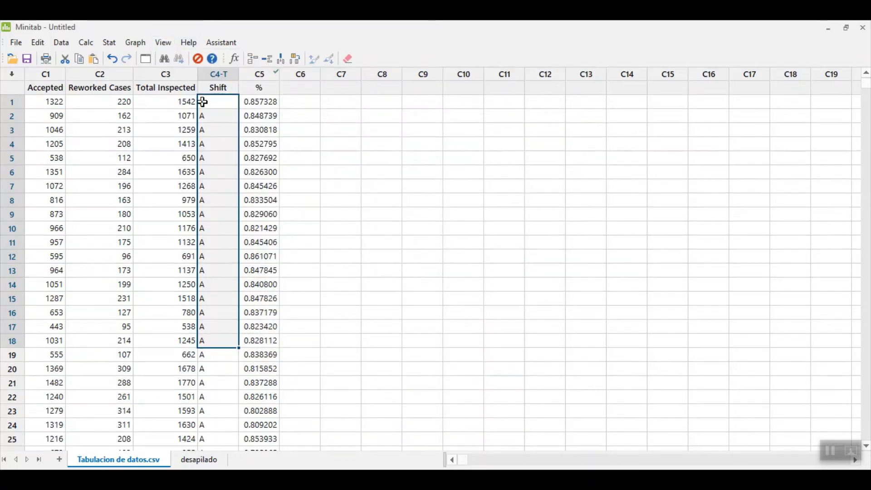
{"action": "left_click", "coordinate": [169, 43]}
{"action": "left_click", "coordinate": [195, 119]}
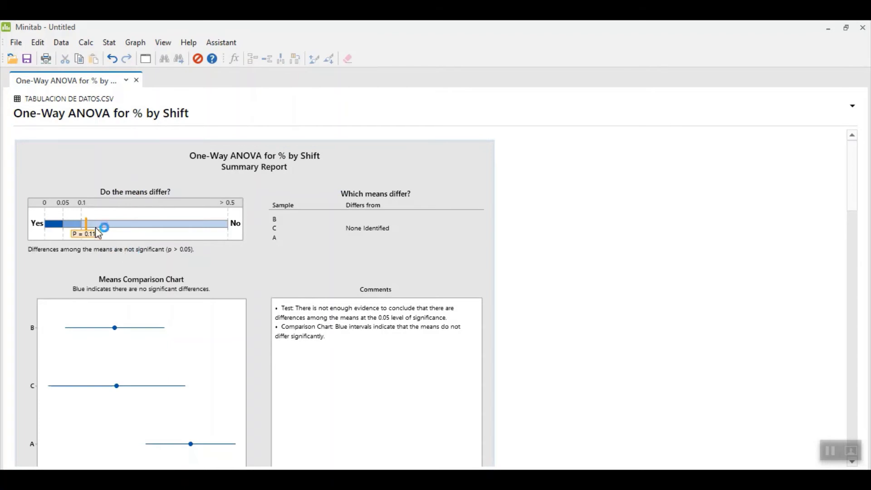
Read the One-Way ANOVA report for % by Shift, from the P-value in the summary down to the report card.
{"action": "mouse_move", "coordinate": [97, 223]}
{"action": "scroll", "coordinate": [514, 189], "scroll_direction": "down", "scroll_amount": 10}
{"action": "scroll", "coordinate": [512, 189], "scroll_direction": "down", "scroll_amount": 6}
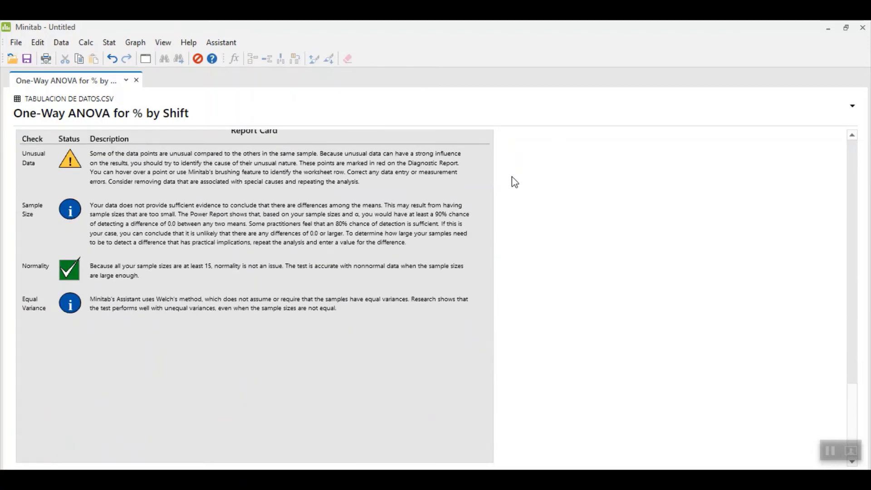
{"action": "scroll", "coordinate": [514, 181], "scroll_direction": "up", "scroll_amount": 15}
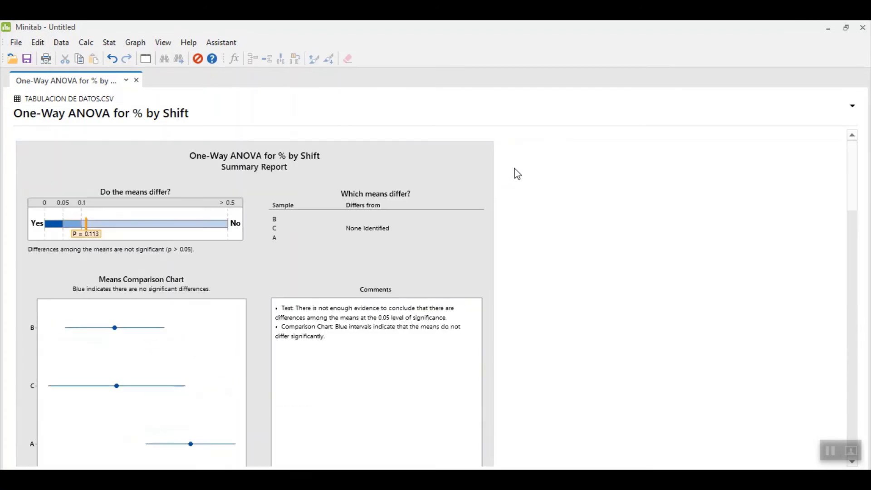
Examine the Assistant's decision tree for comparing more than two samples and the setup of the Chi-Square % Defective test.
{"action": "left_click", "coordinate": [220, 44]}
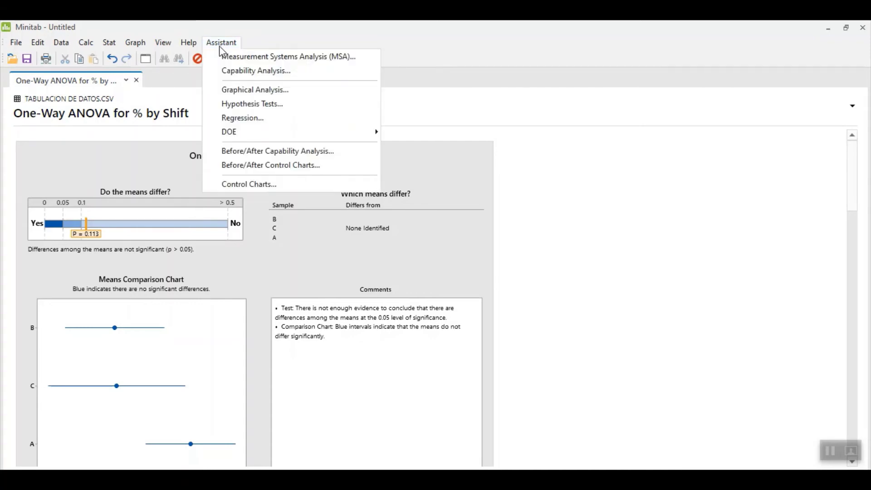
{"action": "left_click", "coordinate": [252, 104]}
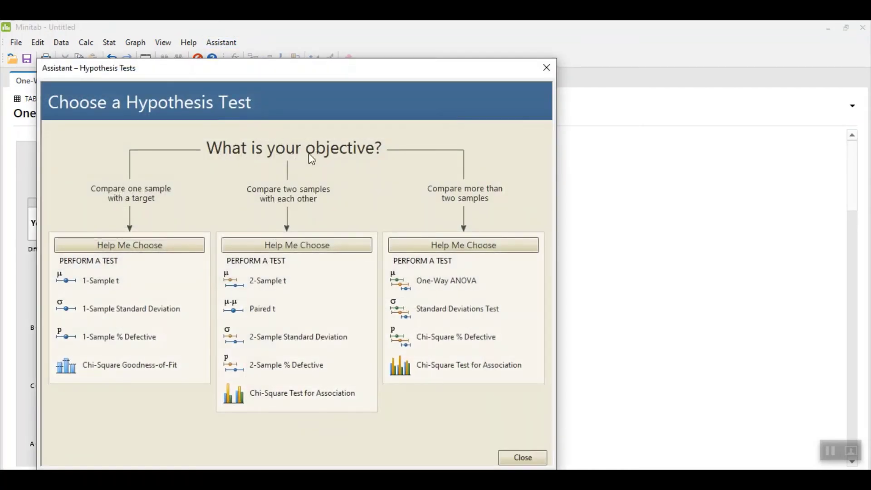
{"action": "left_click", "coordinate": [458, 245]}
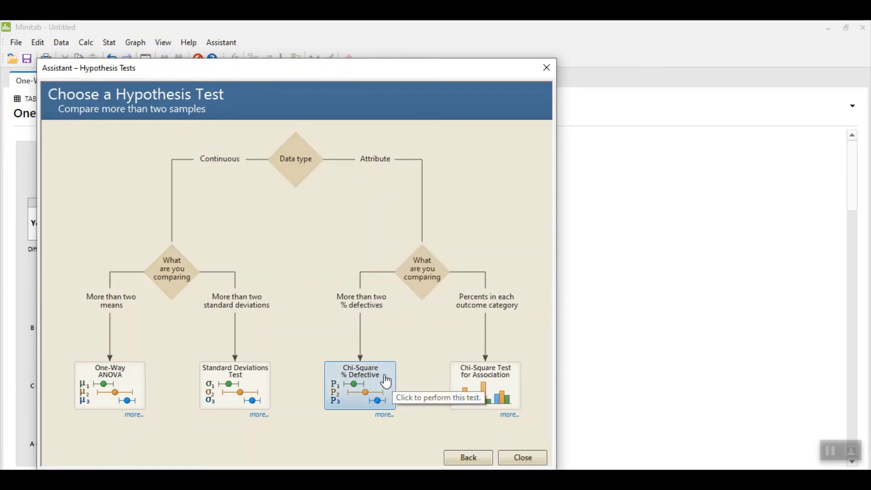
{"action": "key", "text": "Escape"}
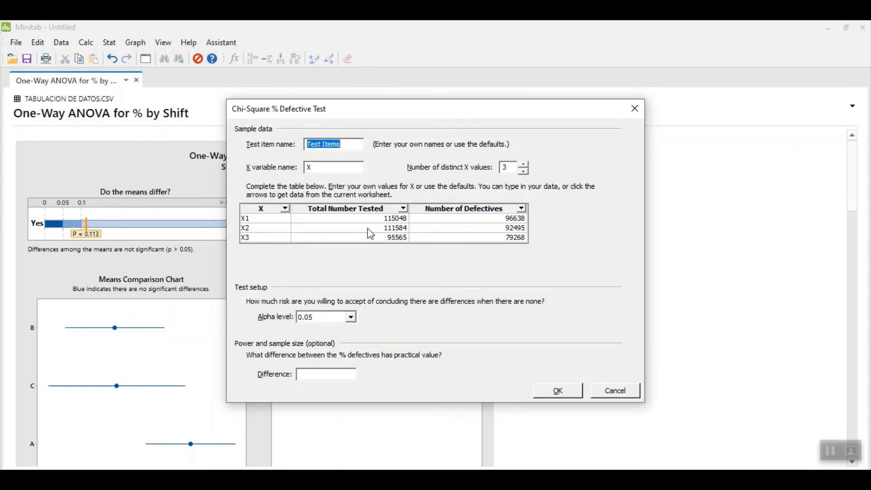
{"action": "left_click", "coordinate": [633, 109]}
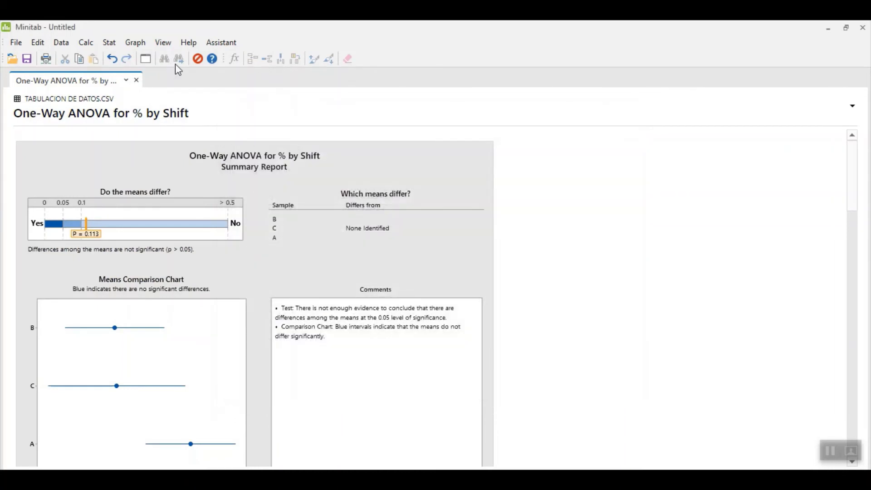
Display descriptive statistics for Accepted and Total Inspected by Shift, with Sum as the only statistic.
{"action": "left_click", "coordinate": [109, 43]}
{"action": "mouse_move", "coordinate": [132, 64]}
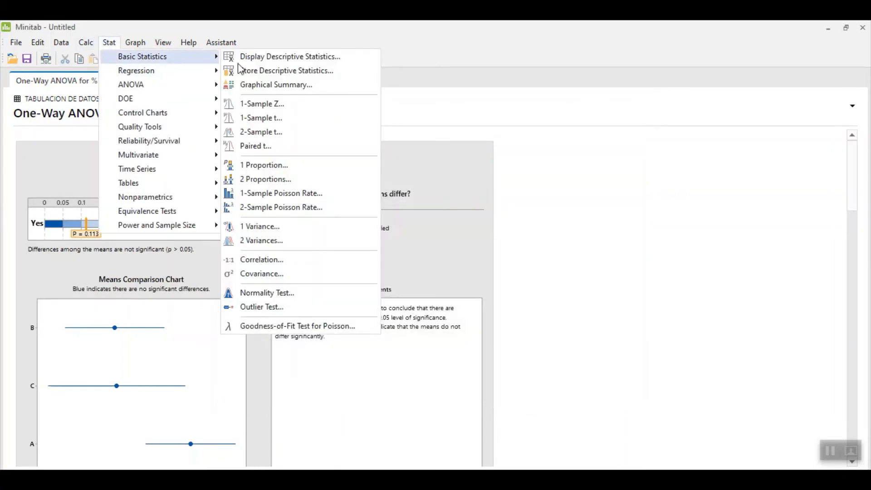
{"action": "left_click", "coordinate": [281, 56]}
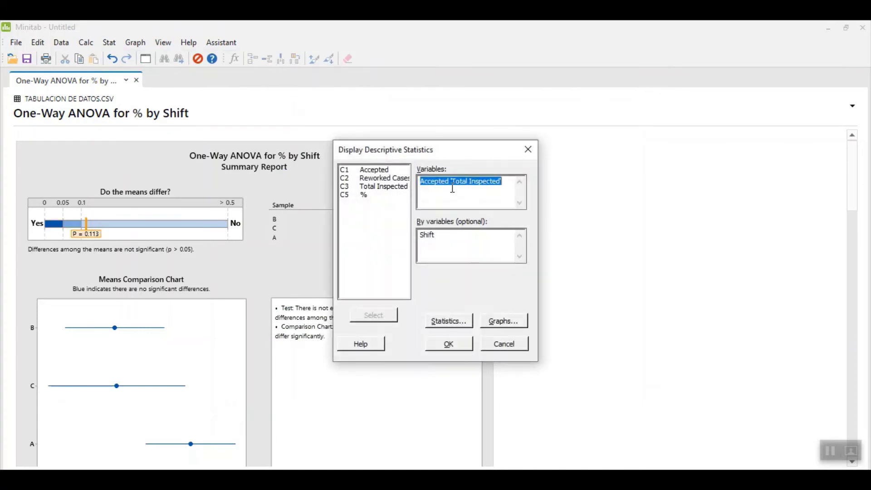
{"action": "left_click", "coordinate": [451, 182]}
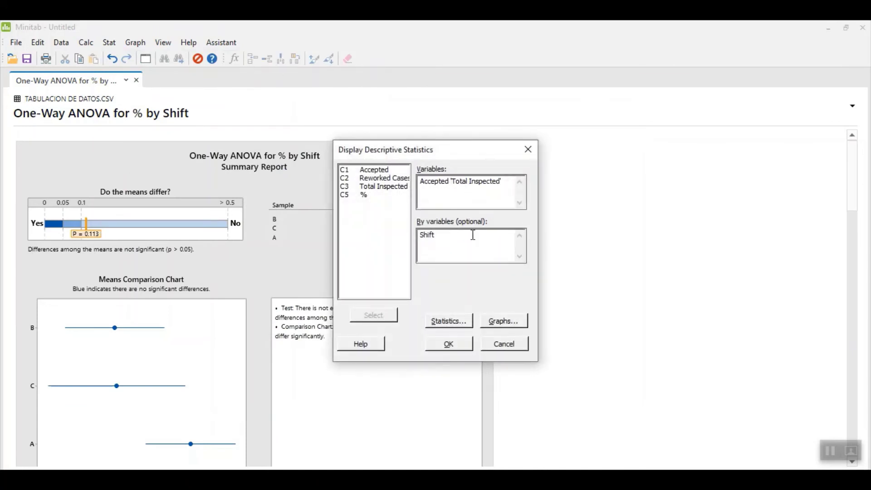
{"action": "left_click", "coordinate": [450, 322]}
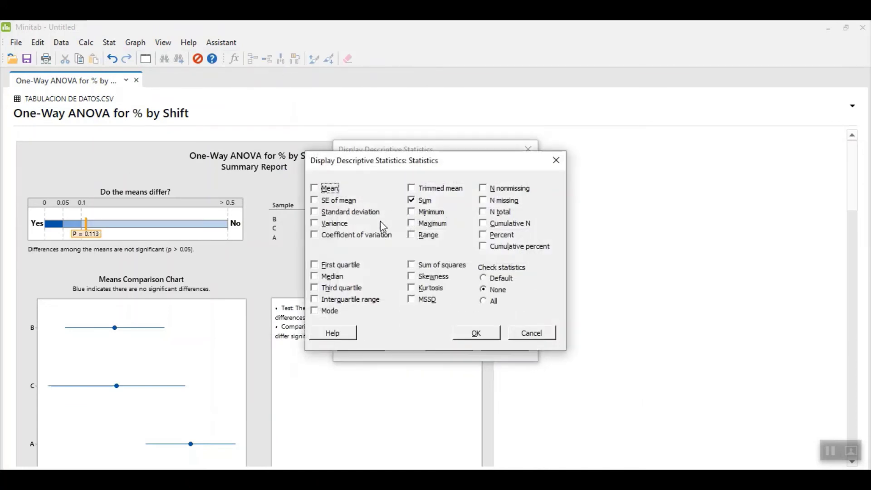
{"action": "left_click", "coordinate": [470, 335]}
{"action": "left_click", "coordinate": [467, 346]}
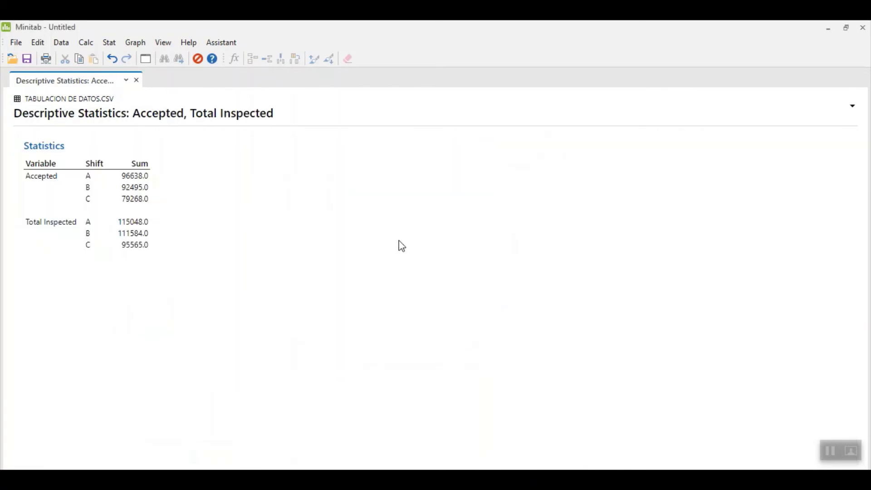
{"action": "left_click", "coordinate": [136, 179]}
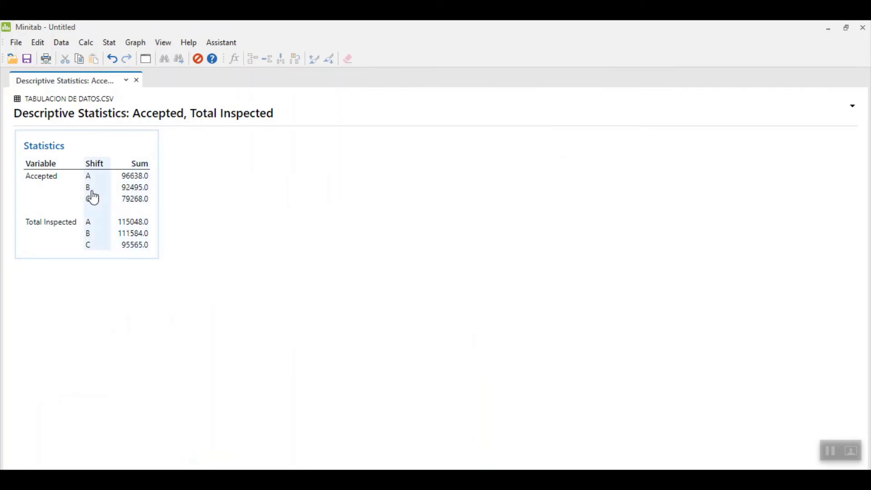
Start the Assistant's Chi-Square % Defective hypothesis test for more than two samples and name the test item Aceptado.
{"action": "left_click", "coordinate": [220, 44]}
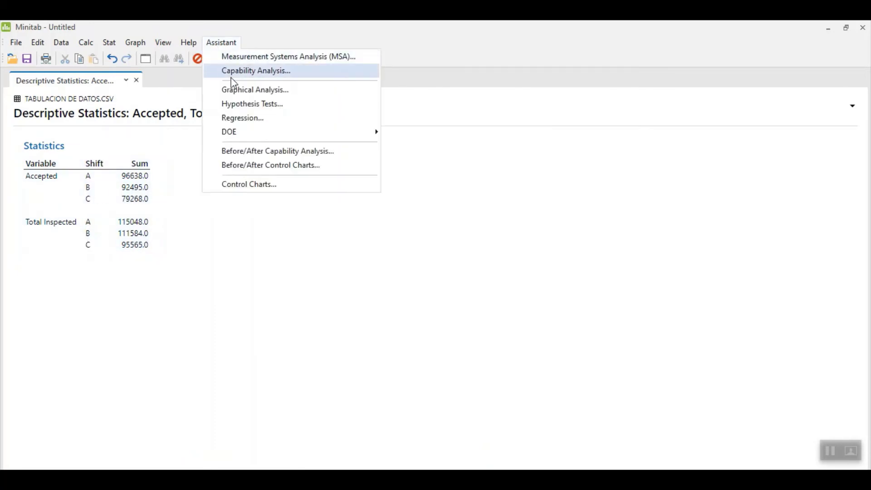
{"action": "left_click", "coordinate": [254, 104]}
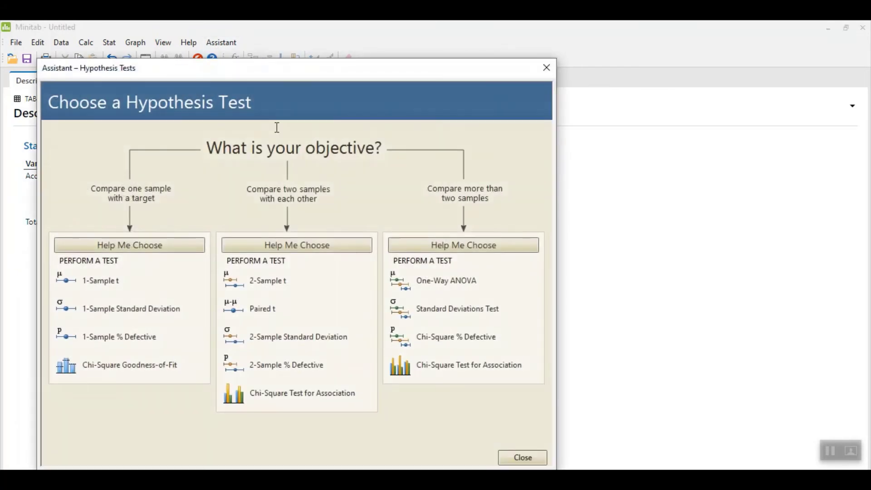
{"action": "left_click", "coordinate": [449, 345]}
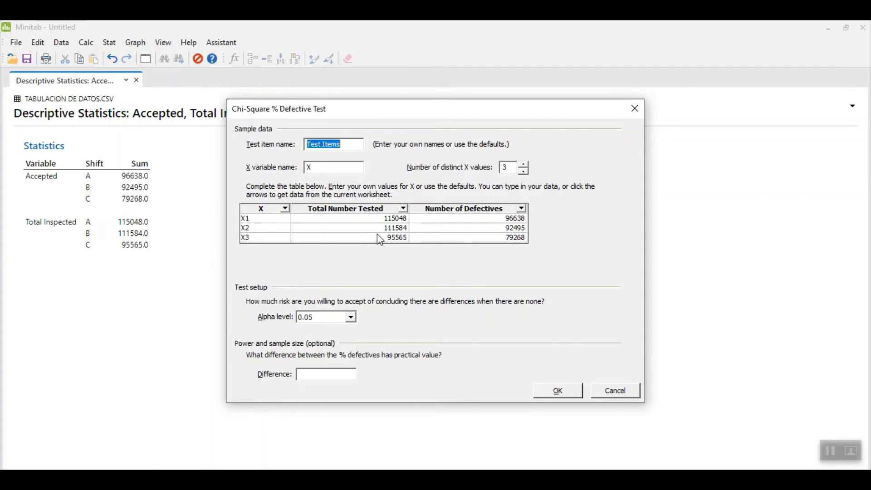
{"action": "left_click", "coordinate": [356, 143]}
{"action": "left_click_drag", "start_coordinate": [356, 143], "coordinate": [260, 169]}
{"action": "type", "text": "A"}
{"action": "type", "text": "probado"}
{"action": "key", "text": "BackSpace"}
{"action": "key", "text": "BackSpace"}
{"action": "key", "text": "BackSpace"}
{"action": "key", "text": "BackSpace"}
{"action": "key", "text": "BackSpace"}
{"action": "key", "text": "BackSpace"}
{"action": "type", "text": "ceptado"}
Name the X variable Casos and run the Chi-Square % Defective test on the three filled-in samples at alpha 0.05.
{"action": "double_click", "coordinate": [332, 167]}
{"action": "type", "text": "Casos"}
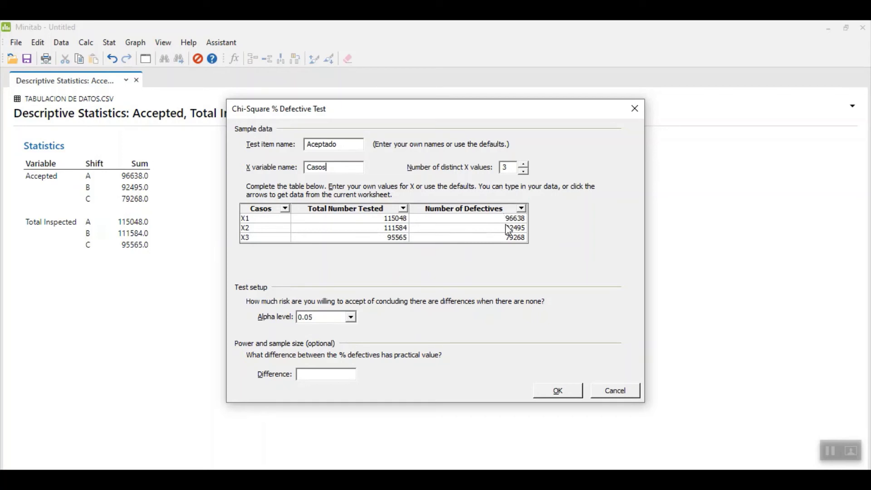
{"action": "left_click", "coordinate": [484, 209]}
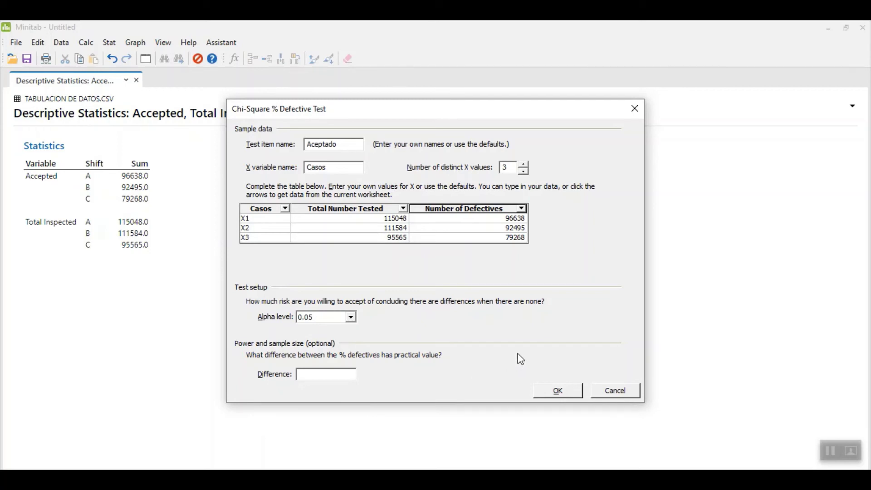
{"action": "left_click", "coordinate": [567, 390]}
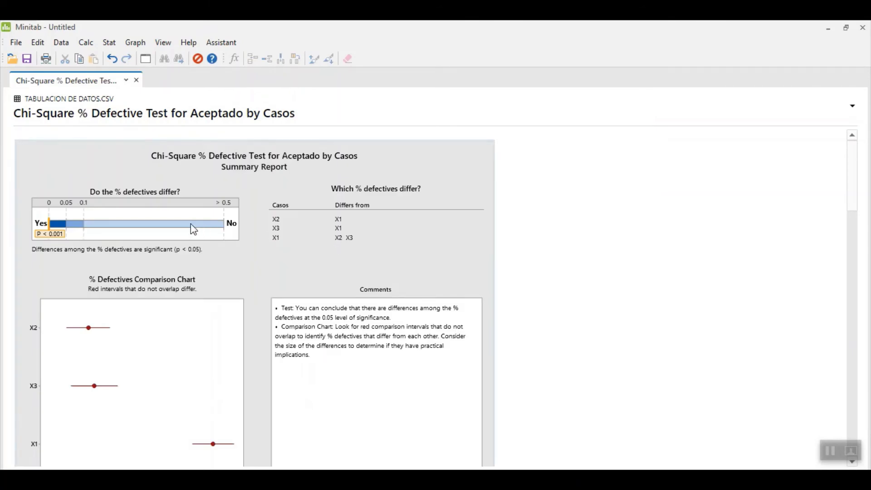
Read the Chi-Square % Defective report for Aceptado by Casos, from the P-value and comparison chart through the diagnostic and power reports to the report card.
{"action": "scroll", "coordinate": [202, 218], "scroll_direction": "down", "scroll_amount": 3}
{"action": "scroll", "coordinate": [202, 216], "scroll_direction": "up", "scroll_amount": 3}
{"action": "mouse_move", "coordinate": [202, 212]}
{"action": "scroll", "coordinate": [104, 240], "scroll_direction": "down", "scroll_amount": 3}
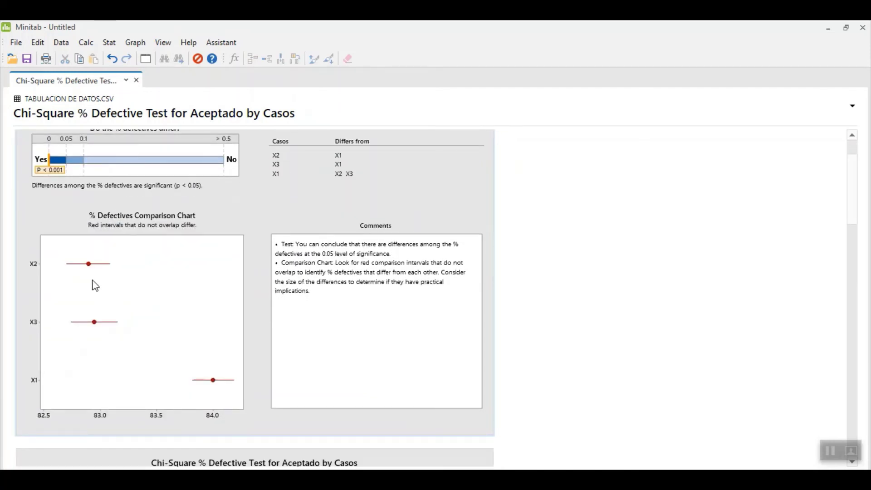
{"action": "mouse_move", "coordinate": [96, 323]}
{"action": "scroll", "coordinate": [318, 269], "scroll_direction": "up", "scroll_amount": 1}
{"action": "scroll", "coordinate": [147, 335], "scroll_direction": "down", "scroll_amount": 1}
{"action": "scroll", "coordinate": [248, 299], "scroll_direction": "down", "scroll_amount": 5}
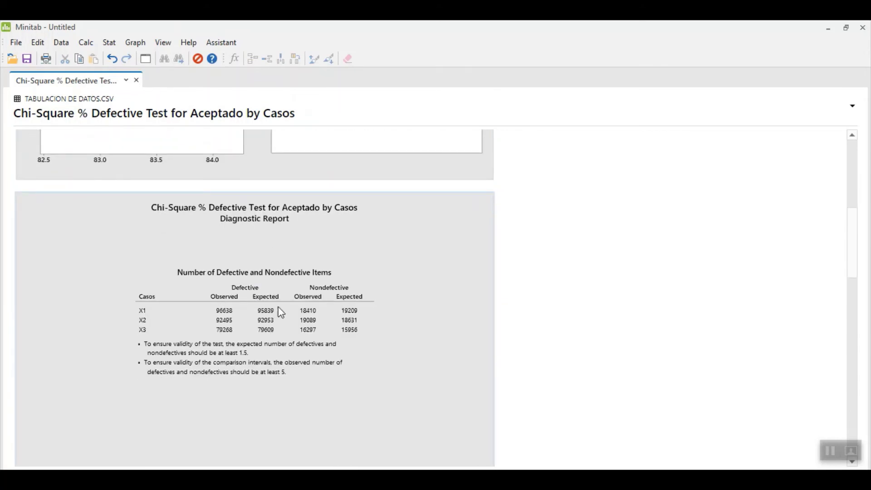
{"action": "scroll", "coordinate": [274, 329], "scroll_direction": "down", "scroll_amount": 8}
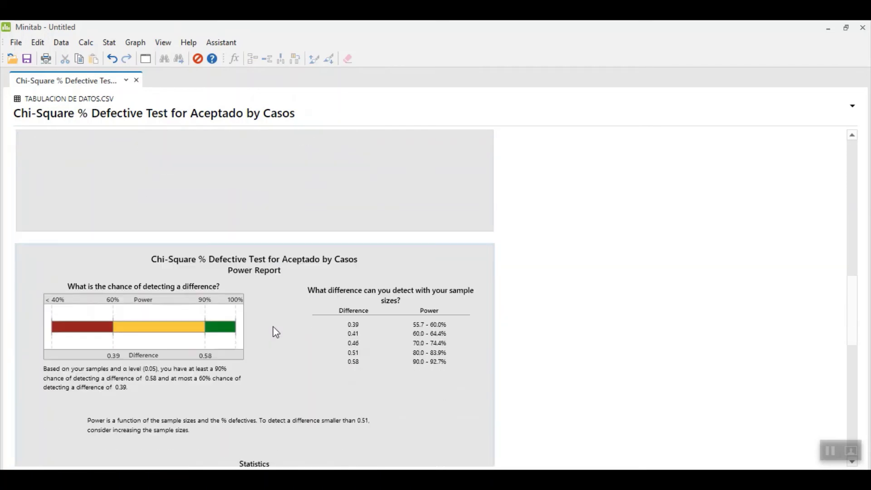
{"action": "scroll", "coordinate": [276, 318], "scroll_direction": "down", "scroll_amount": 7}
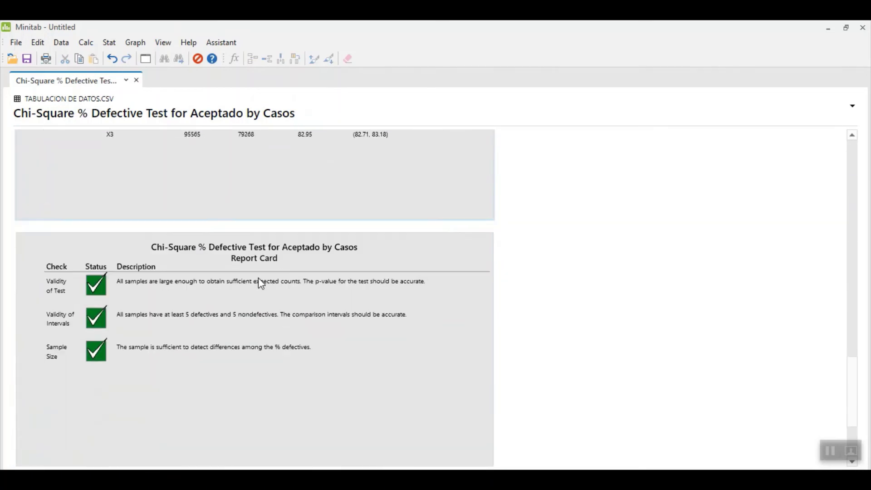
{"action": "scroll", "coordinate": [100, 296], "scroll_direction": "down", "scroll_amount": 3}
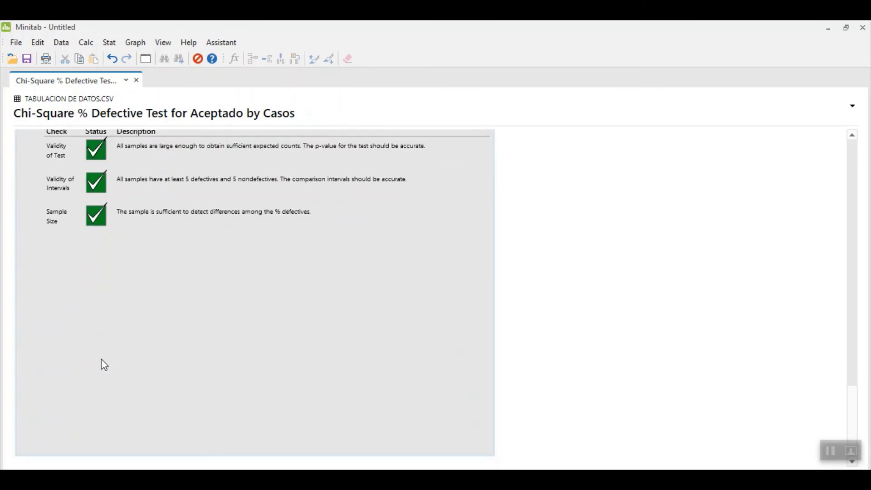
{"action": "scroll", "coordinate": [107, 358], "scroll_direction": "up", "scroll_amount": 15}
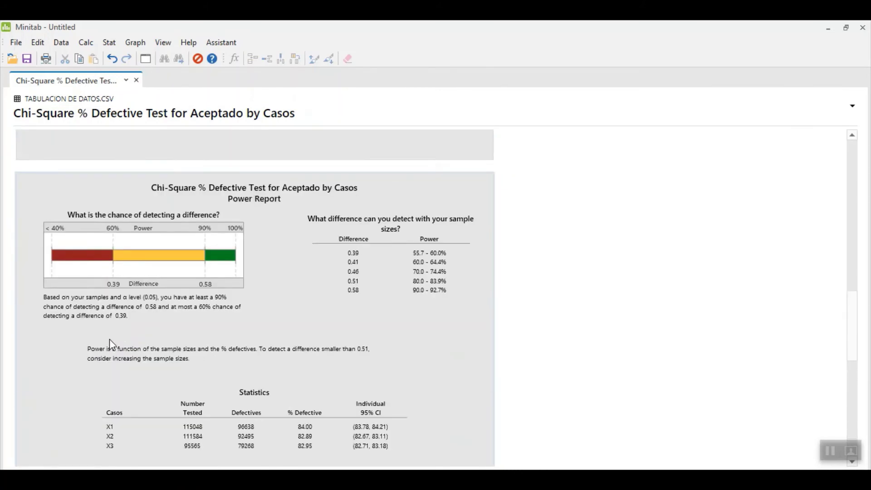
{"action": "scroll", "coordinate": [113, 345], "scroll_direction": "up", "scroll_amount": 5}
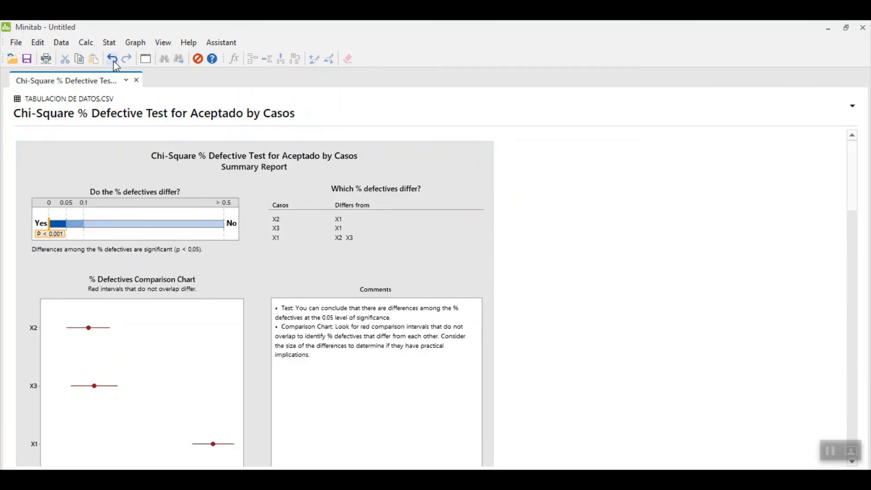
Set up an attributes P chart with Accepted as the variable and Total Inspected as the subgroup sizes.
{"action": "left_click", "coordinate": [110, 42]}
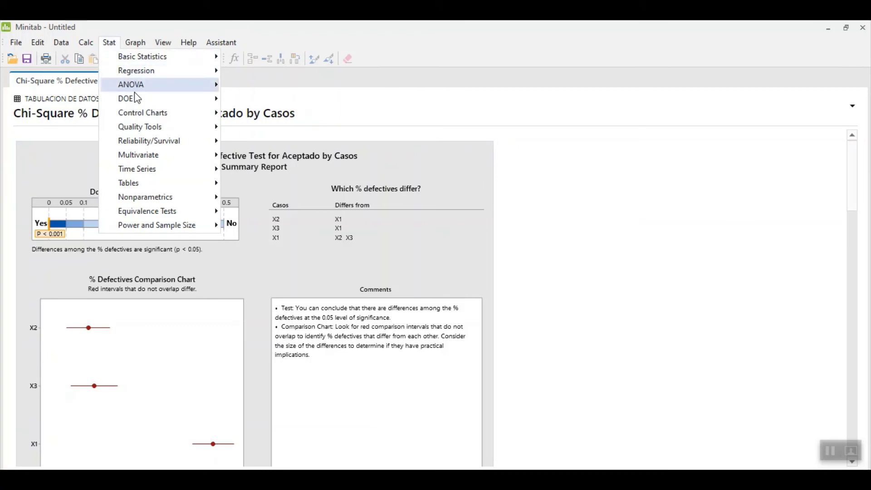
{"action": "mouse_move", "coordinate": [151, 117]}
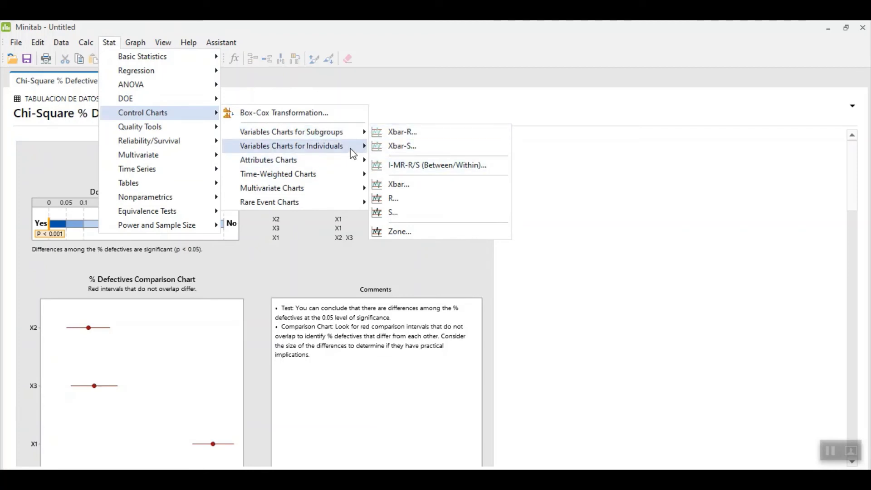
{"action": "mouse_move", "coordinate": [356, 150]}
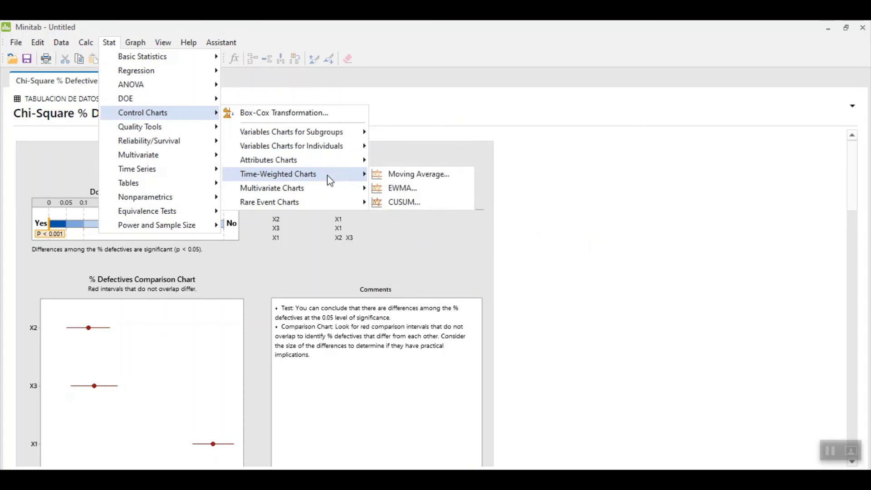
{"action": "mouse_move", "coordinate": [326, 164]}
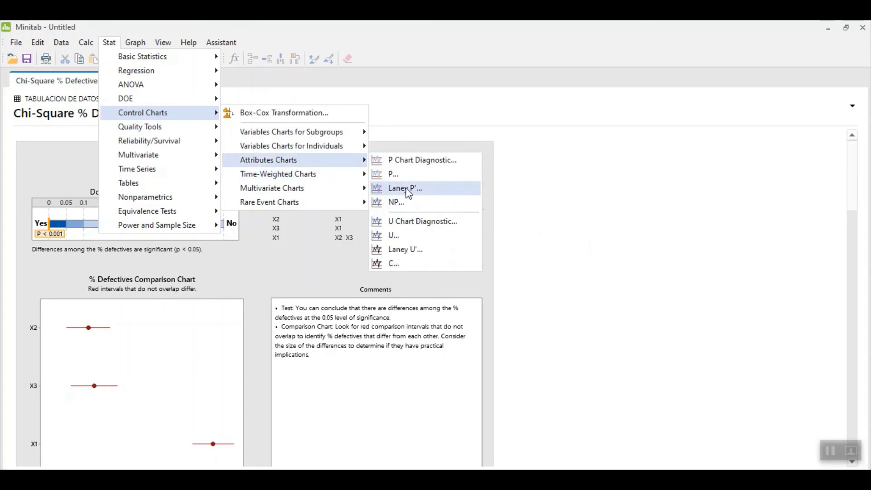
{"action": "left_click", "coordinate": [401, 174]}
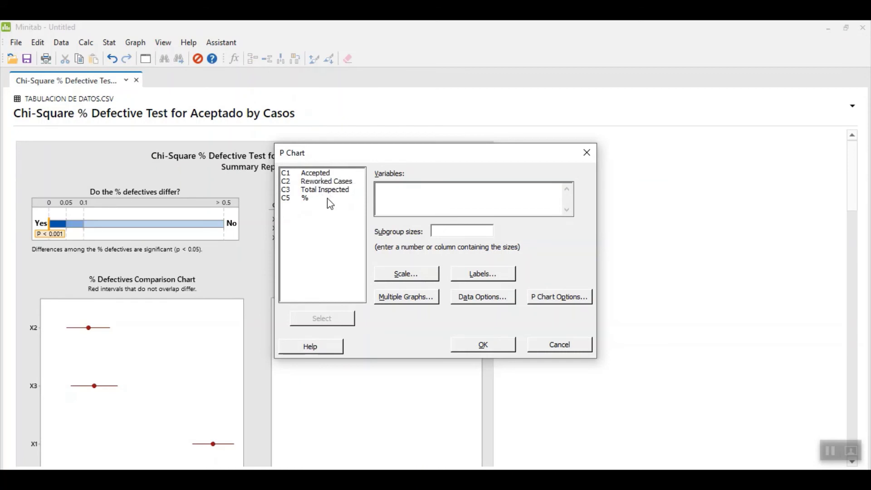
{"action": "double_click", "coordinate": [321, 173]}
{"action": "left_click", "coordinate": [451, 230]}
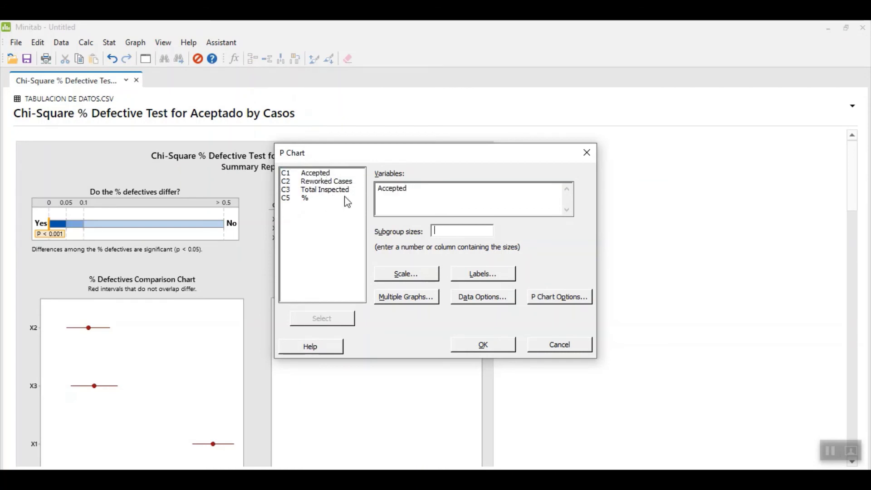
{"action": "double_click", "coordinate": [325, 189]}
Define the P chart's stages by Shift, starting a new stage with each new value, and create the chart.
{"action": "left_click", "coordinate": [563, 297]}
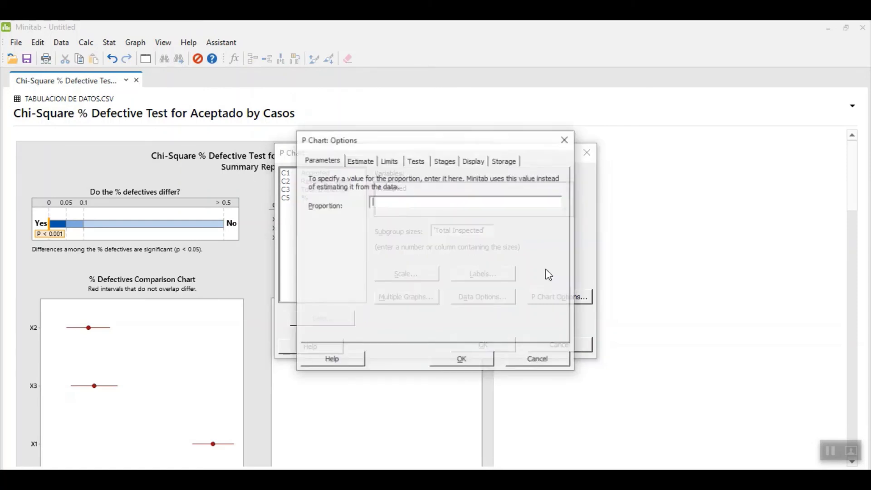
{"action": "left_click", "coordinate": [417, 162]}
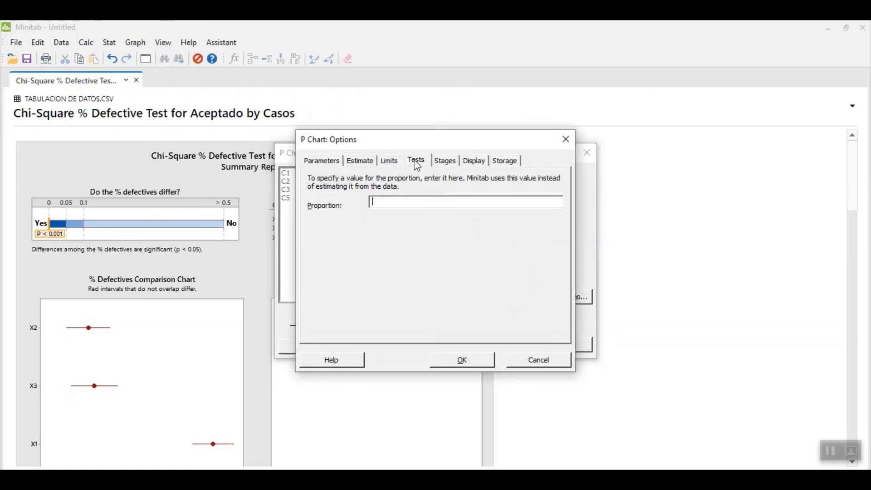
{"action": "left_click", "coordinate": [444, 161]}
{"action": "left_click", "coordinate": [348, 204]}
{"action": "double_click", "coordinate": [349, 204]}
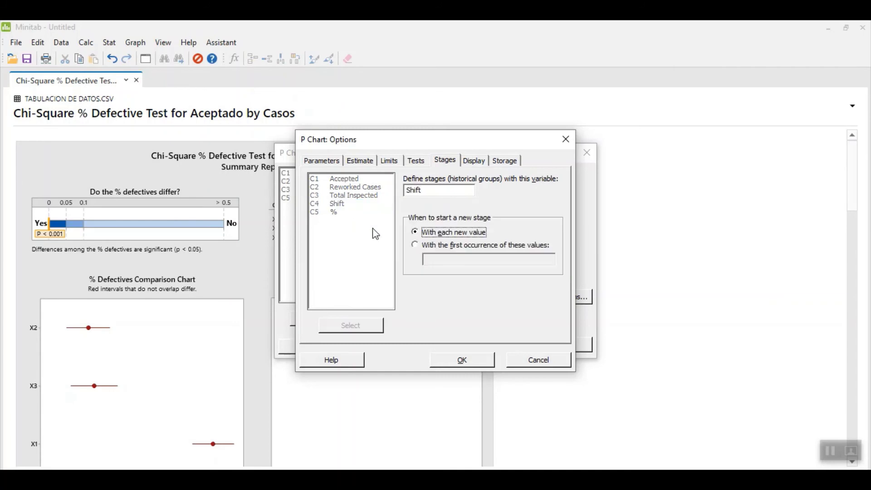
{"action": "left_click", "coordinate": [462, 358]}
{"action": "left_click", "coordinate": [483, 347]}
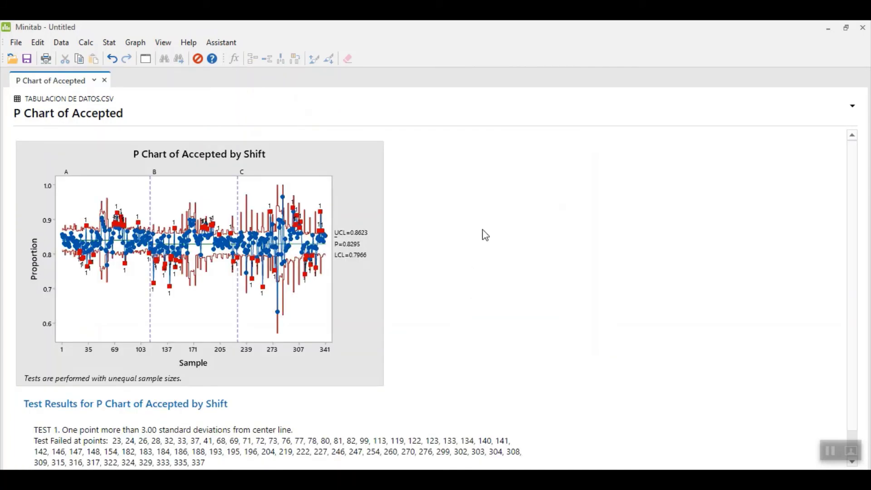
{"action": "scroll", "coordinate": [484, 237], "scroll_direction": "down", "scroll_amount": 1}
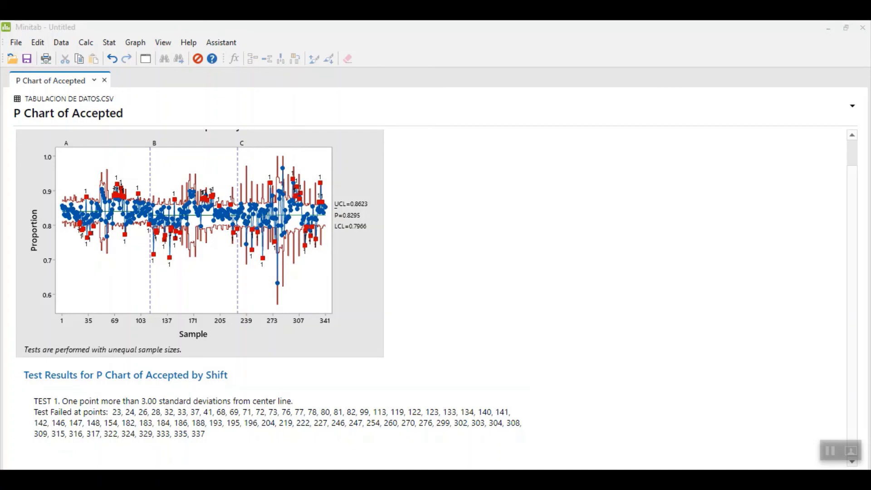
Switch to the MindManager map and add a Prueba topic under Caso with the subtopic "No use ANOVA".
{"action": "key", "text": "alt+Tab"}
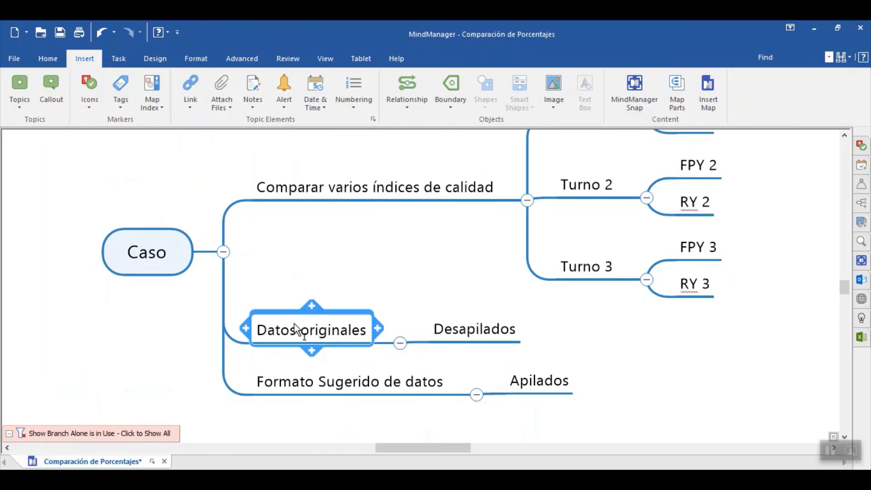
{"action": "left_click", "coordinate": [143, 271]}
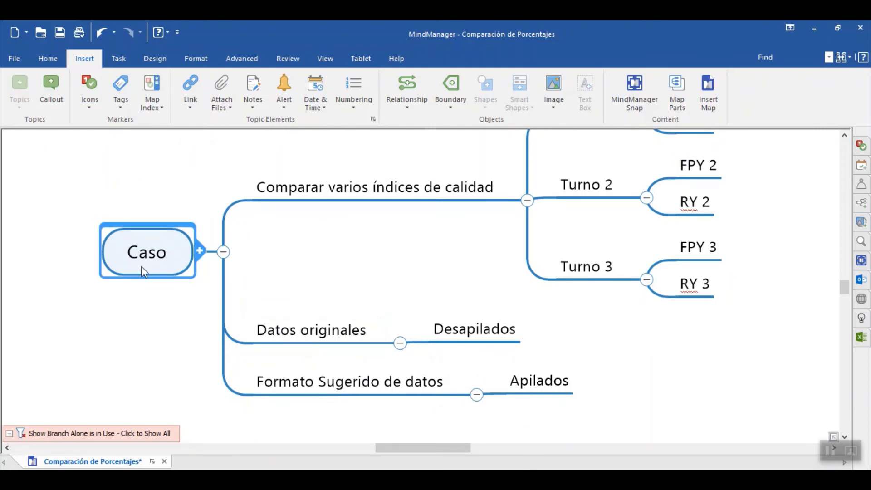
{"action": "key", "text": "Insert"}
{"action": "type", "text": "Prueba"}
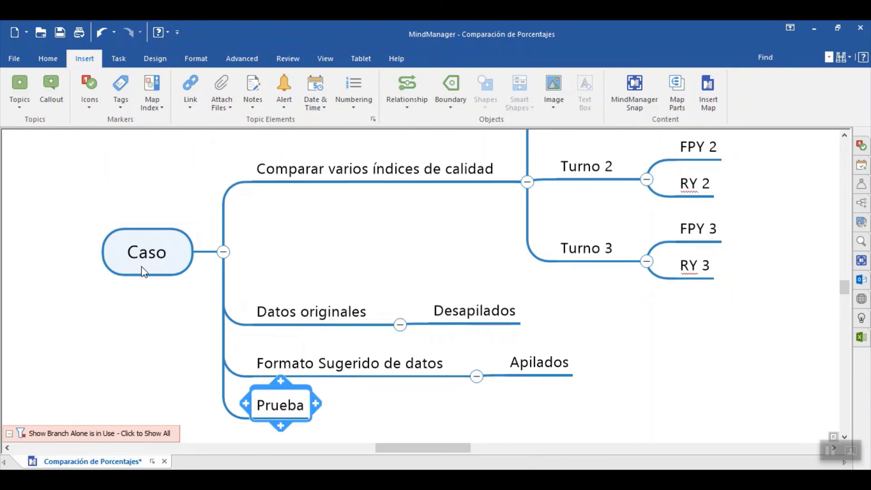
{"action": "key", "text": "Insert"}
{"action": "type", "text": "No use"}
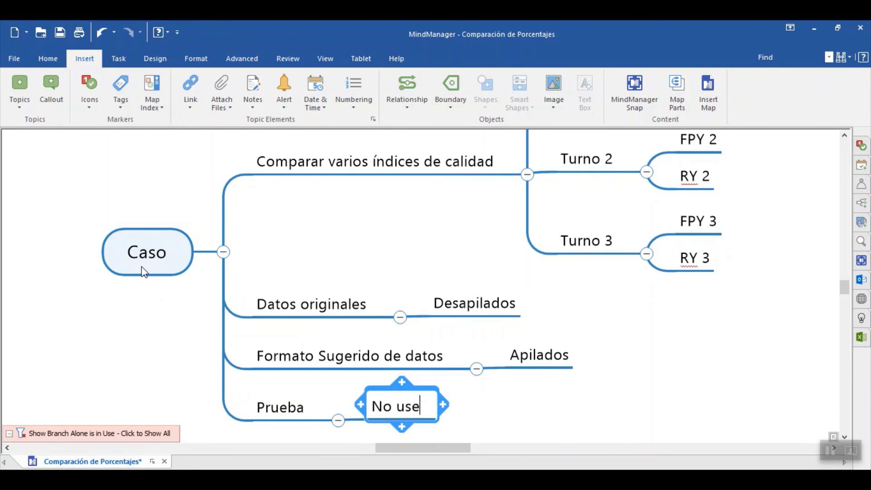
{"action": "type", "text": " ANOVA"}
{"action": "key", "text": "Return"}
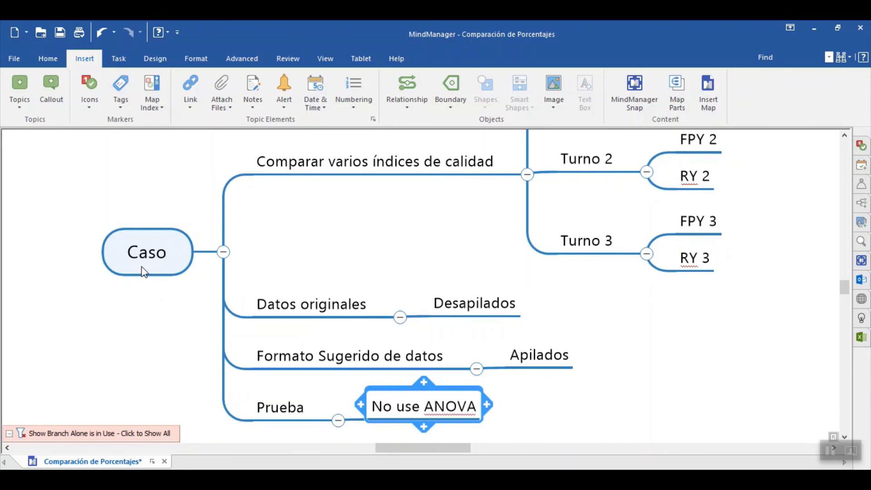
Add the word ANOVA in the "No use ANOVA" topic to the spelling dictionary.
{"action": "right_click", "coordinate": [448, 408]}
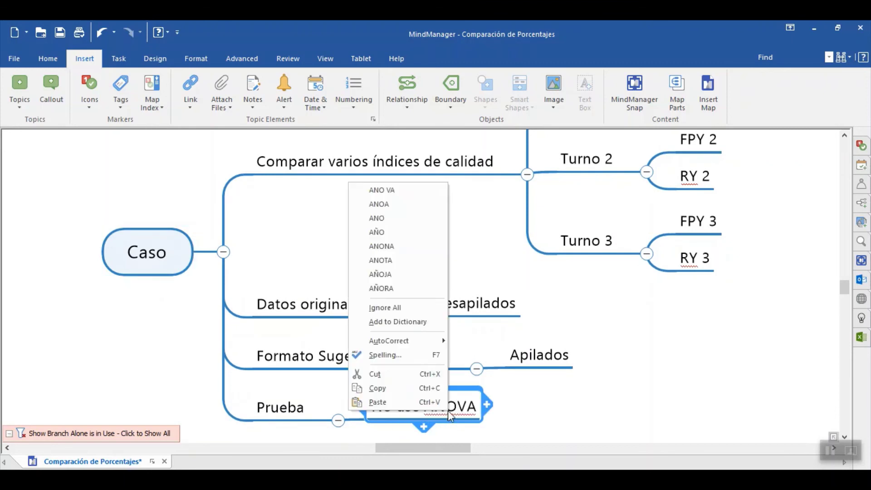
{"action": "left_click", "coordinate": [397, 322]}
{"action": "left_click", "coordinate": [289, 411]}
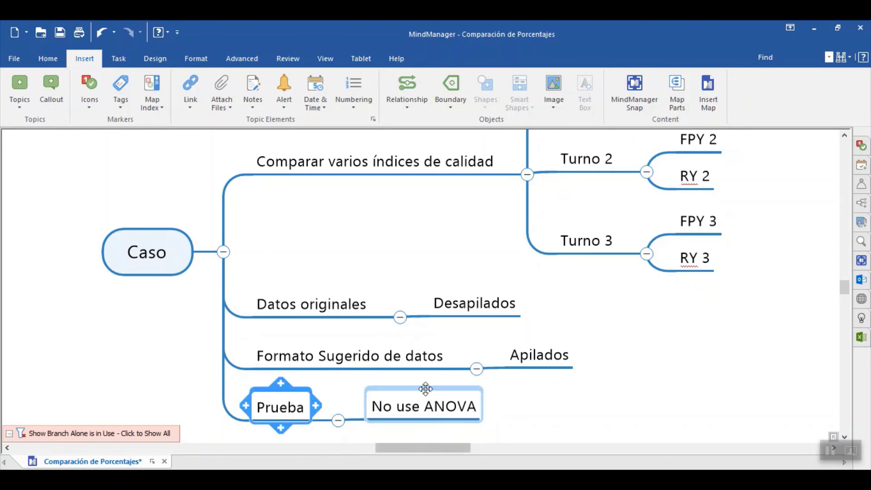
Add a subtopic "novatos" under the "No use ANOVA" topic.
{"action": "scroll", "coordinate": [455, 383], "scroll_direction": "down", "scroll_amount": 2}
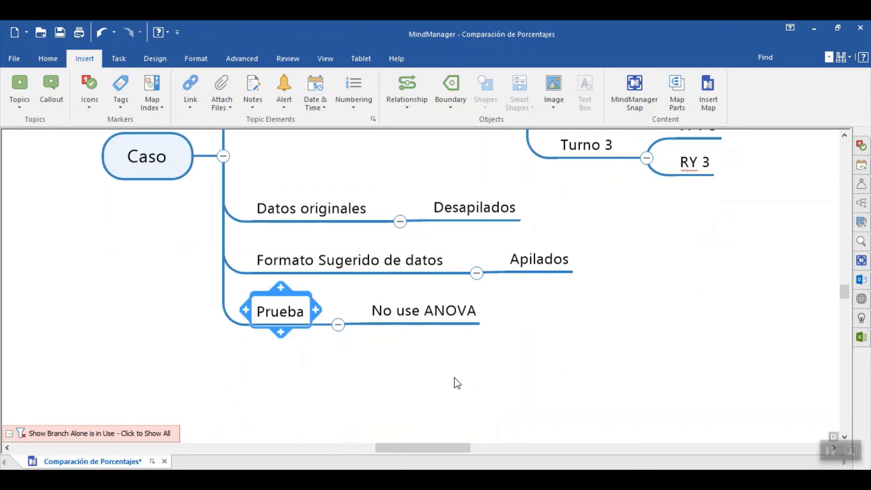
{"action": "key", "text": "Right"}
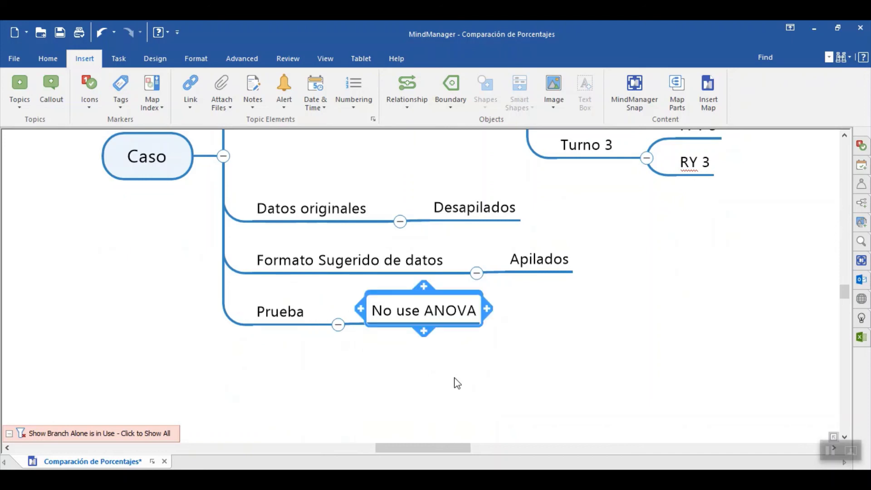
{"action": "key", "text": "Insert"}
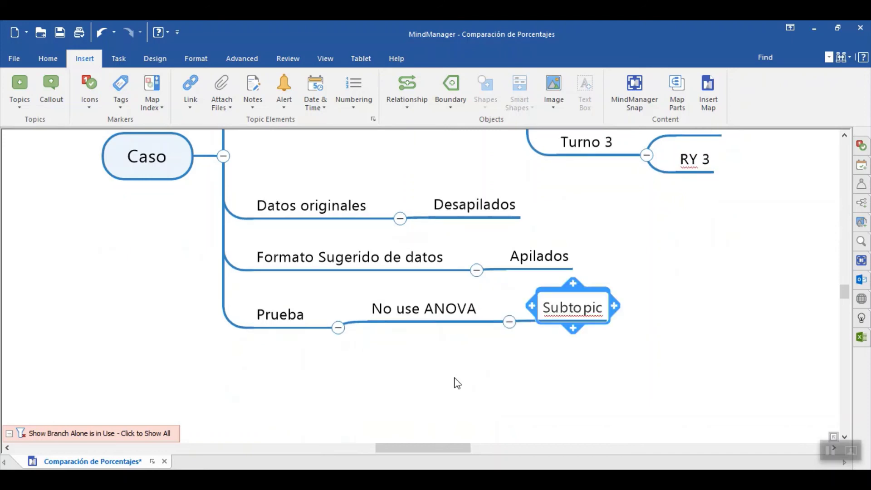
{"action": "type", "text": "novatos"}
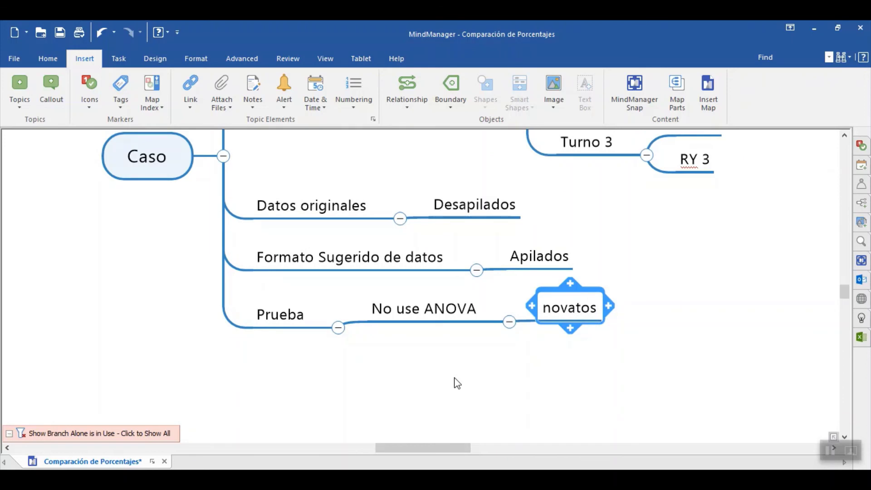
{"action": "key", "text": "Left"}
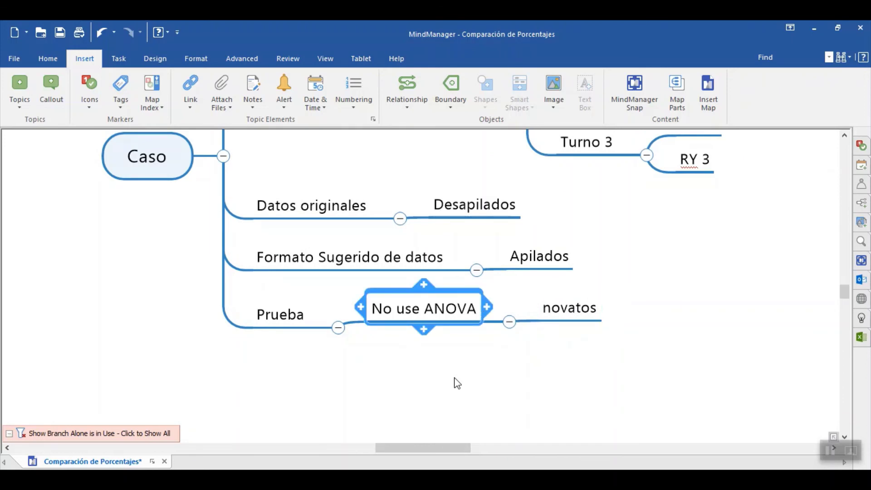
{"action": "left_click", "coordinate": [575, 312]}
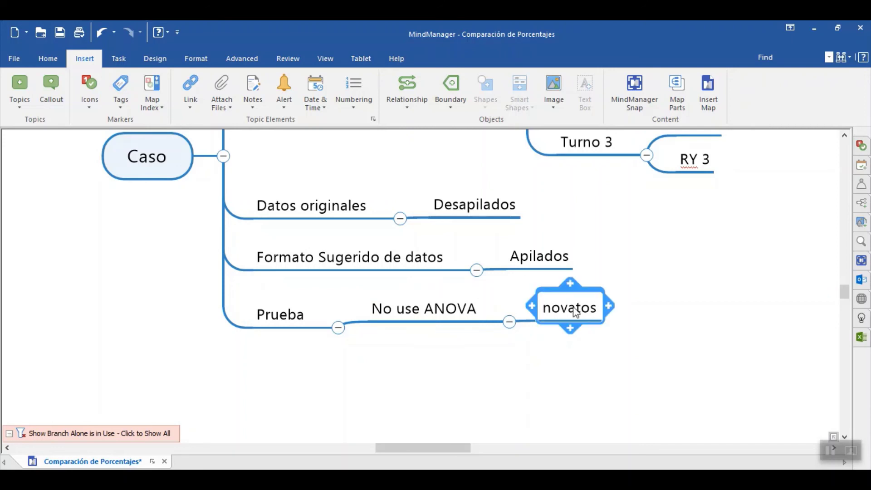
{"action": "scroll", "coordinate": [564, 354], "scroll_direction": "up", "scroll_amount": 2}
{"action": "left_click", "coordinate": [406, 86]}
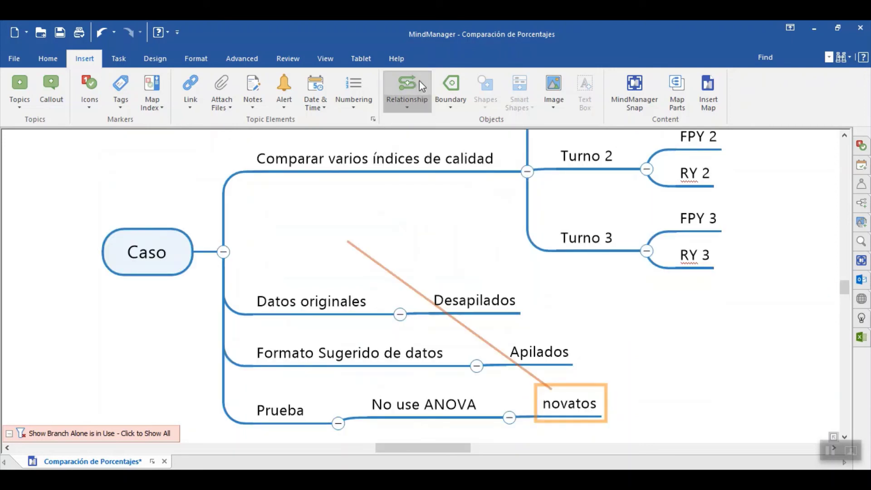
{"action": "left_click", "coordinate": [550, 353]}
{"action": "left_click_drag", "start_coordinate": [595, 384], "coordinate": [585, 195]}
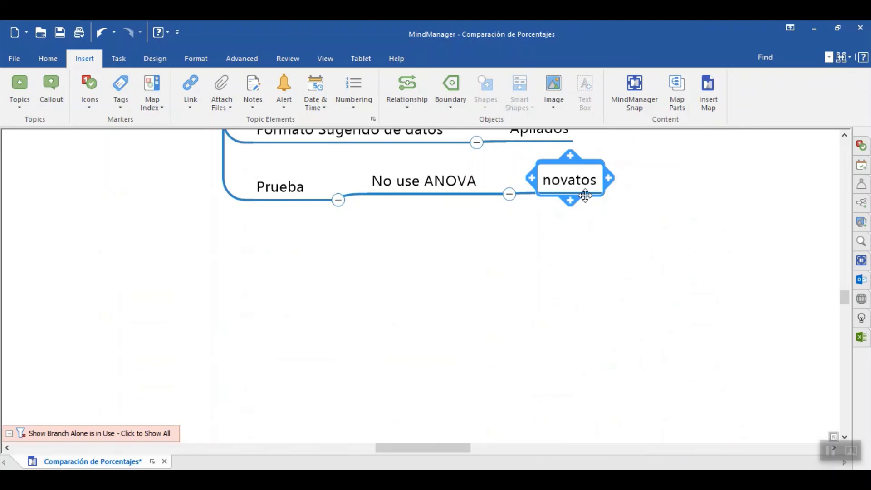
Add the subtopic "Chi-Cuadrado para más de dos grupos" under Prueba.
{"action": "left_click", "coordinate": [294, 200]}
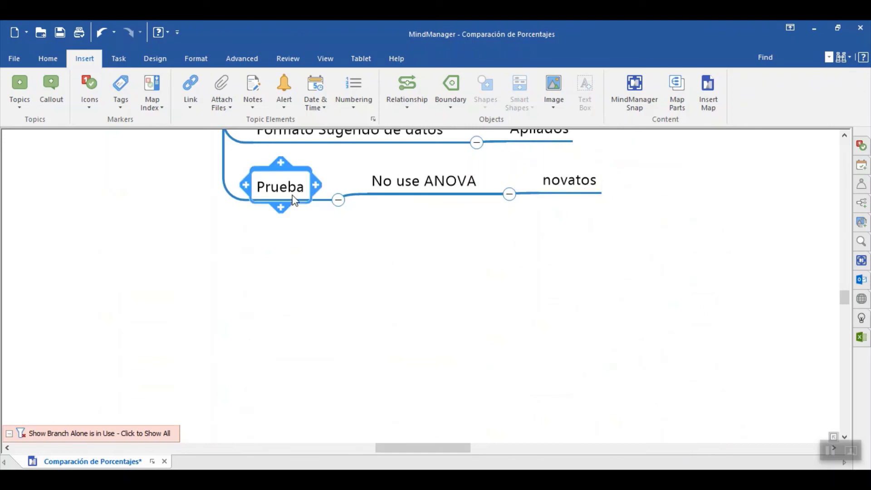
{"action": "key", "text": "Right"}
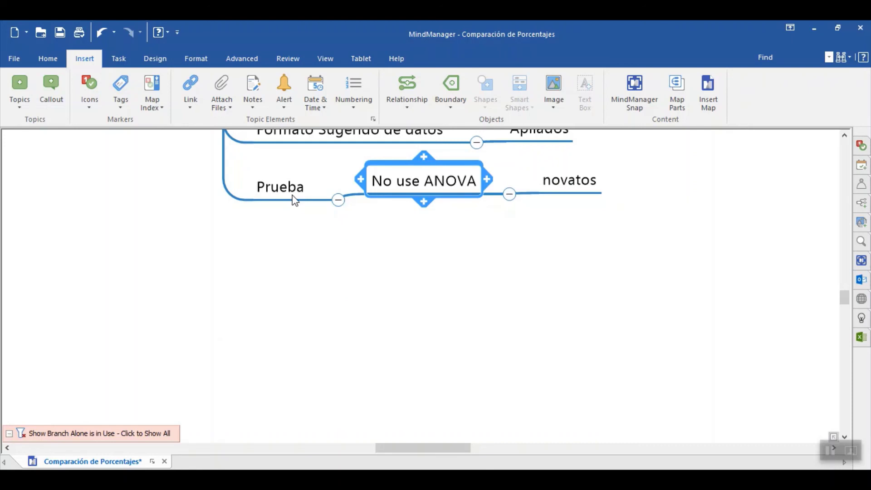
{"action": "left_click", "coordinate": [294, 199]}
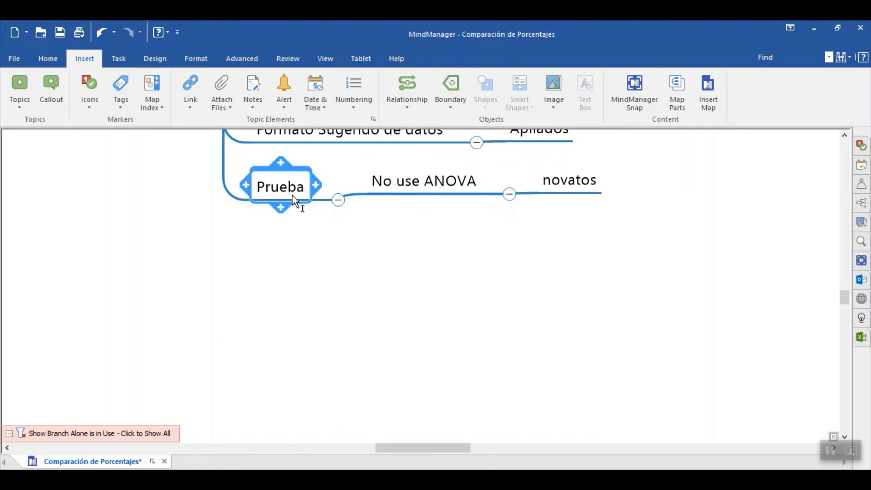
{"action": "key", "text": "Insert"}
{"action": "type", "text": "Chi-Cu"}
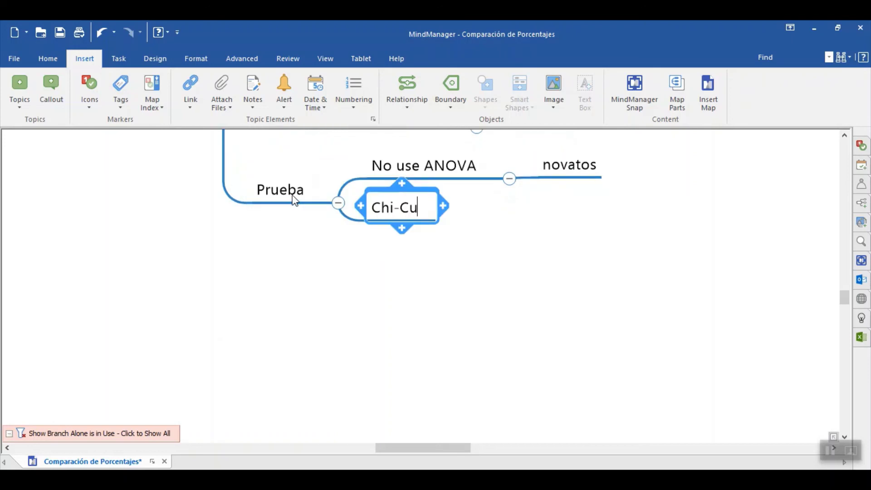
{"action": "type", "text": "adrado para"}
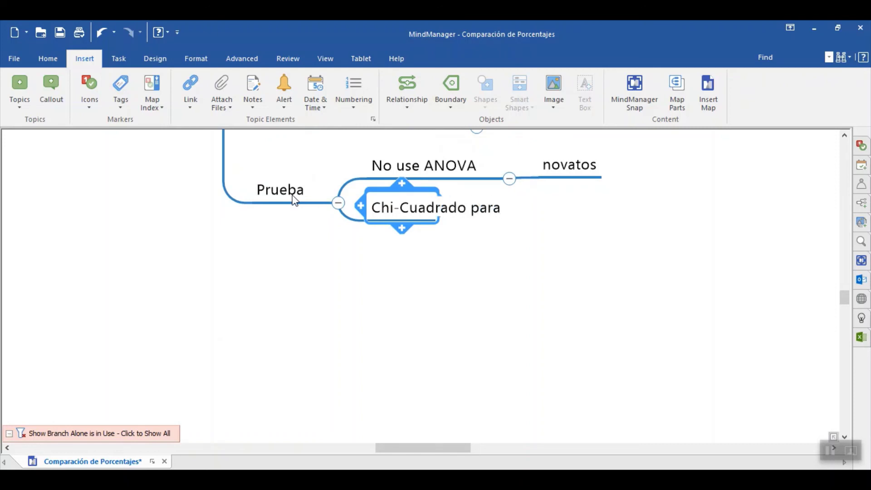
{"action": "type", "text": " más de dos grupos"}
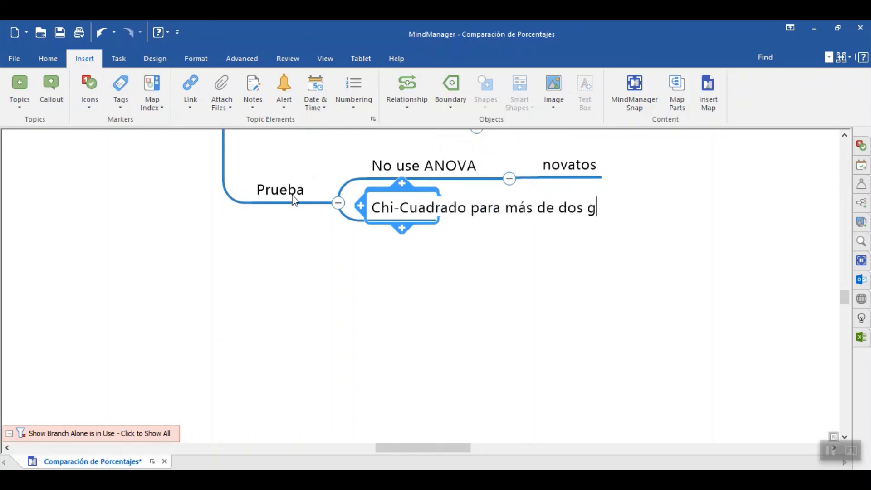
{"action": "key", "text": "Return"}
Add another subtopic under Prueba reading "Gráficas P".
{"action": "left_click", "coordinate": [293, 200]}
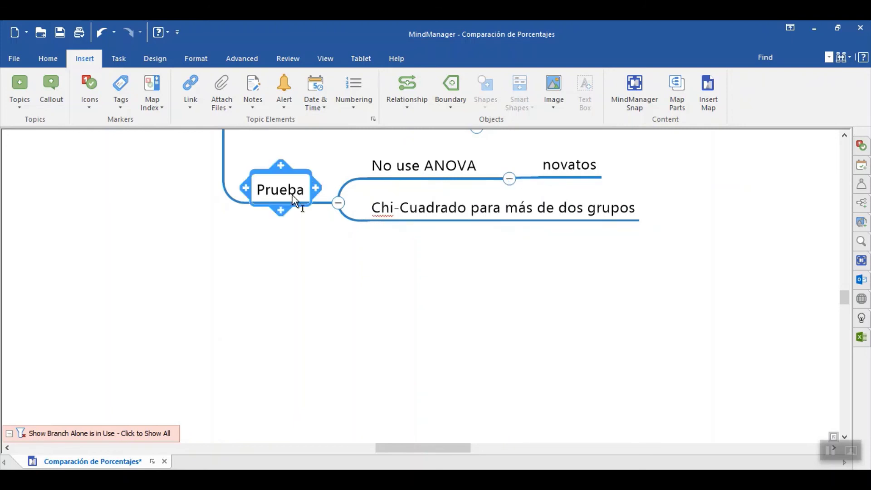
{"action": "key", "text": "Insert"}
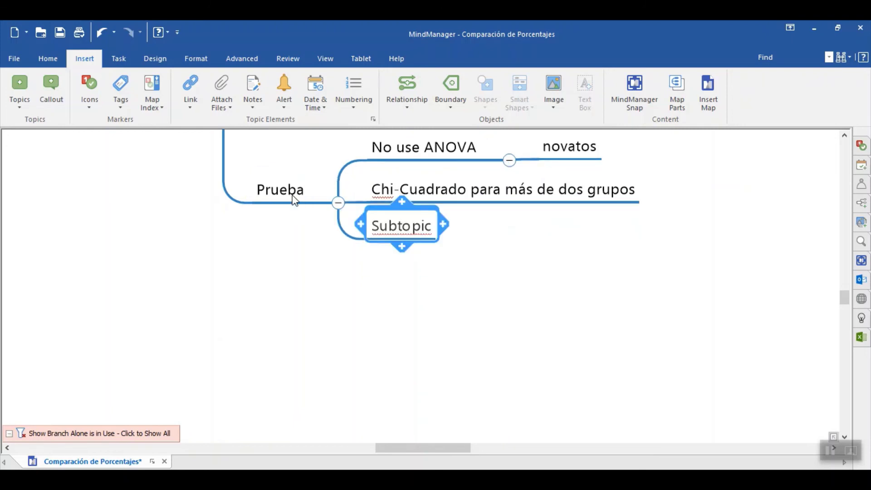
{"action": "type", "text": "Gráficas P"}
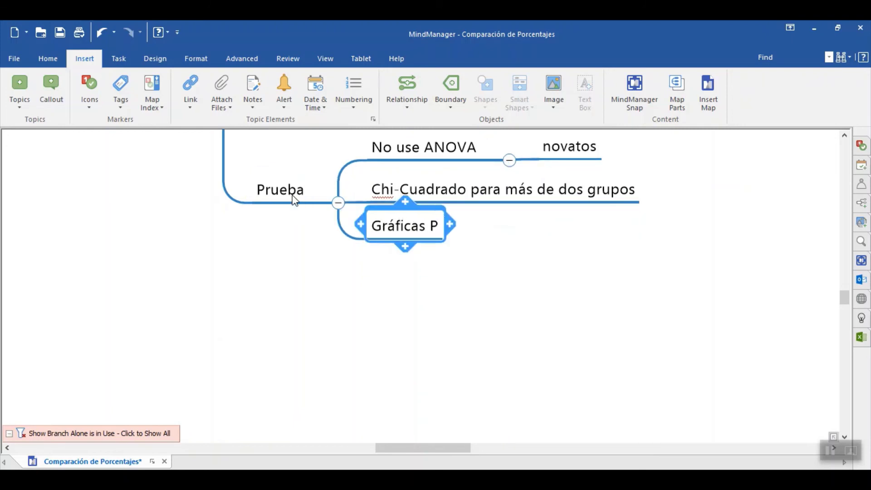
{"action": "left_click", "coordinate": [285, 190]}
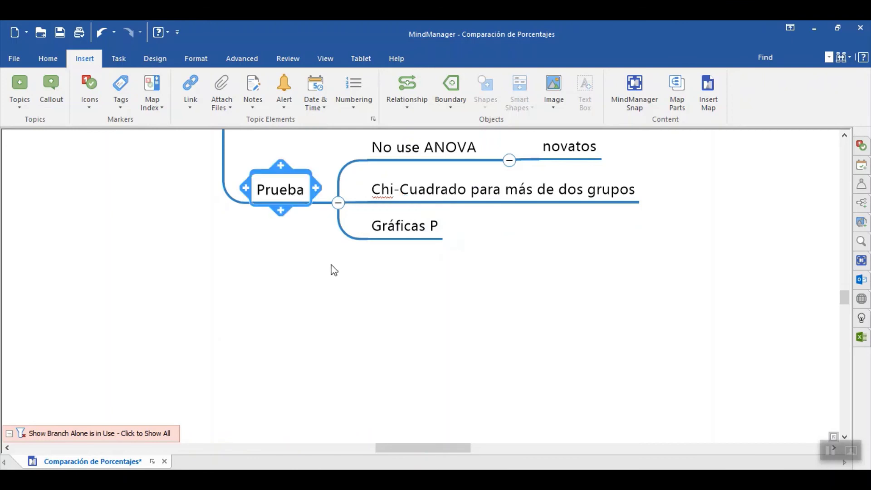
Turn off the isolated display of the Caso branch to show the whole map again.
{"action": "scroll", "coordinate": [282, 283], "scroll_direction": "up", "scroll_amount": 2}
{"action": "scroll", "coordinate": [279, 282], "scroll_direction": "up", "scroll_amount": 2}
{"action": "left_click", "coordinate": [177, 223]}
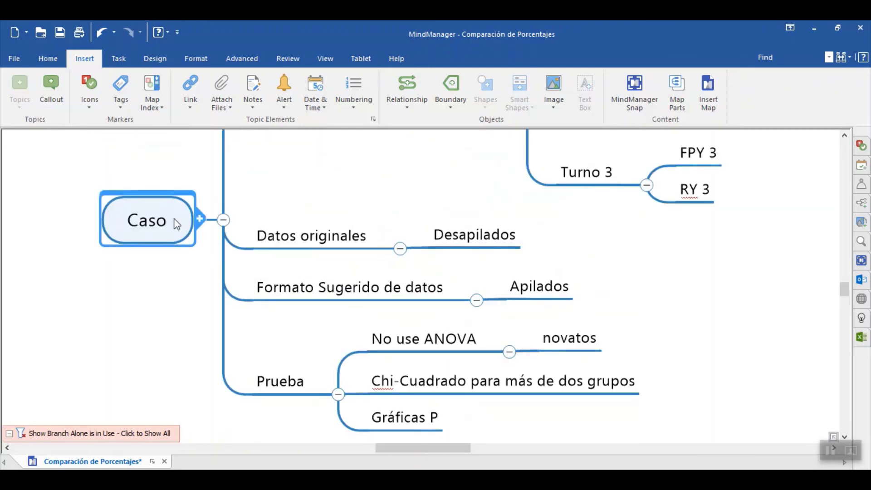
{"action": "key", "text": "F4"}
{"action": "scroll", "coordinate": [194, 237], "scroll_direction": "up", "scroll_amount": 4}
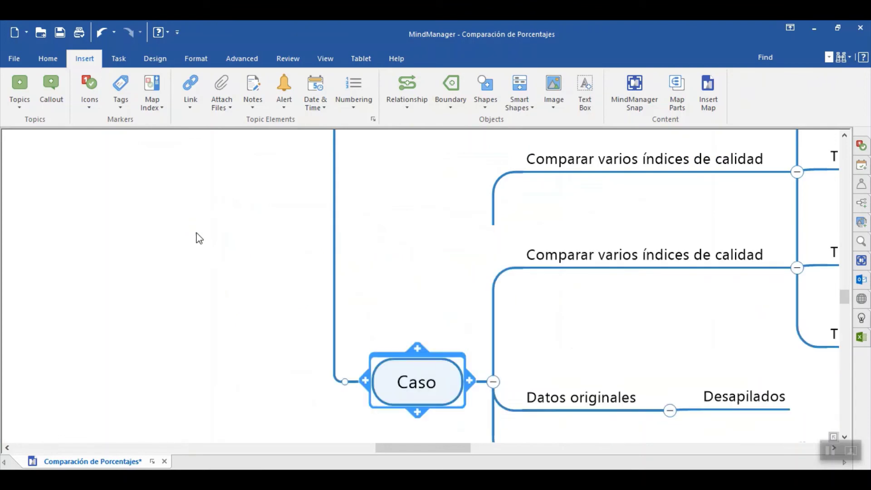
Collapse the Caso and "¿Qué tipo de variable es un porcentaje?" branches so only the main topics show beside the central topic.
{"action": "left_click", "coordinate": [235, 252]}
{"action": "scroll", "coordinate": [456, 272], "scroll_direction": "down", "scroll_amount": 4}
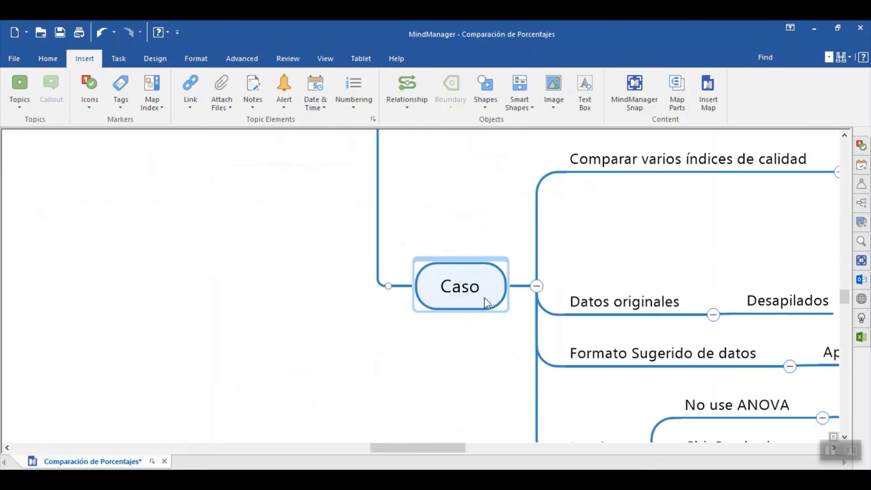
{"action": "left_click", "coordinate": [534, 288]}
{"action": "scroll", "coordinate": [537, 295], "scroll_direction": "up", "scroll_amount": 4}
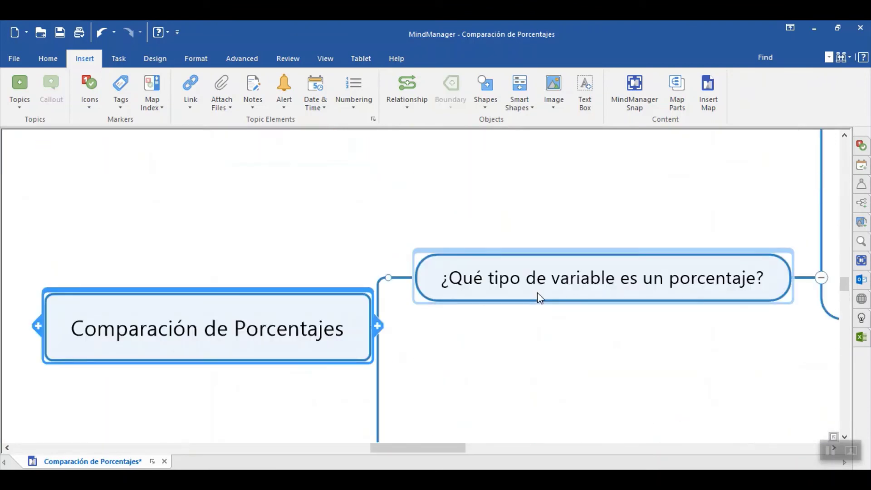
{"action": "left_click", "coordinate": [820, 278]}
{"action": "left_click_drag", "start_coordinate": [292, 282], "coordinate": [292, 262]}
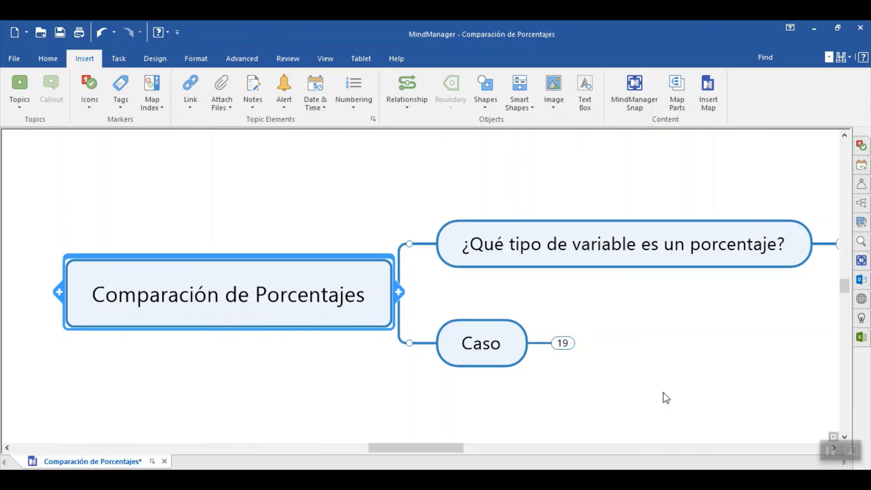
{"action": "scroll", "coordinate": [657, 386], "scroll_direction": "down", "scroll_amount": 3}
{"action": "scroll", "coordinate": [658, 383], "scroll_direction": "up", "scroll_amount": 3}
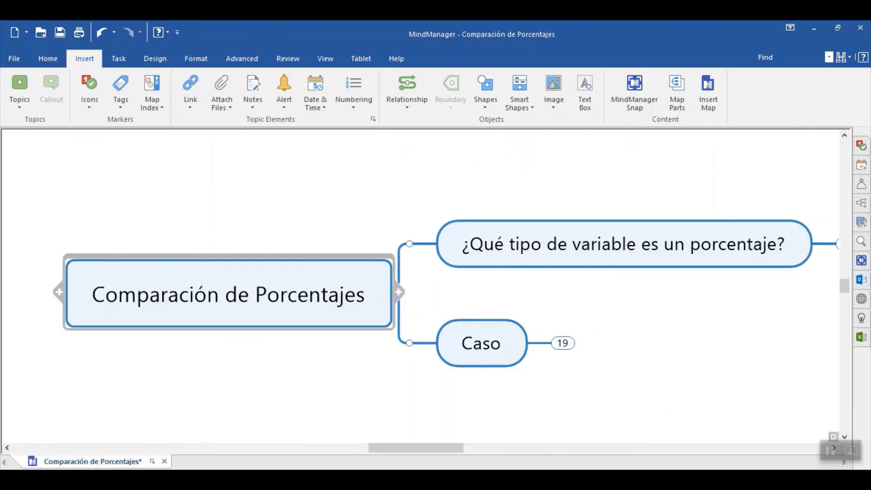
{"action": "mouse_move", "coordinate": [328, 479]}
{"action": "left_click", "coordinate": [830, 452]}
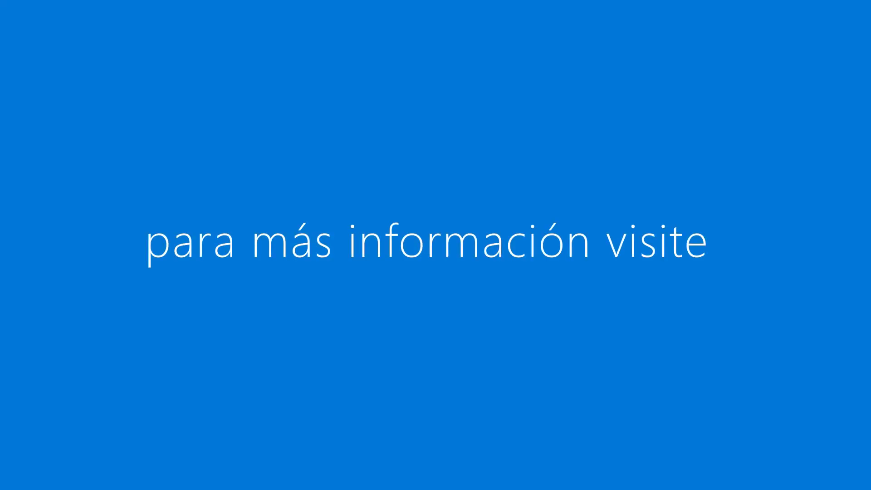